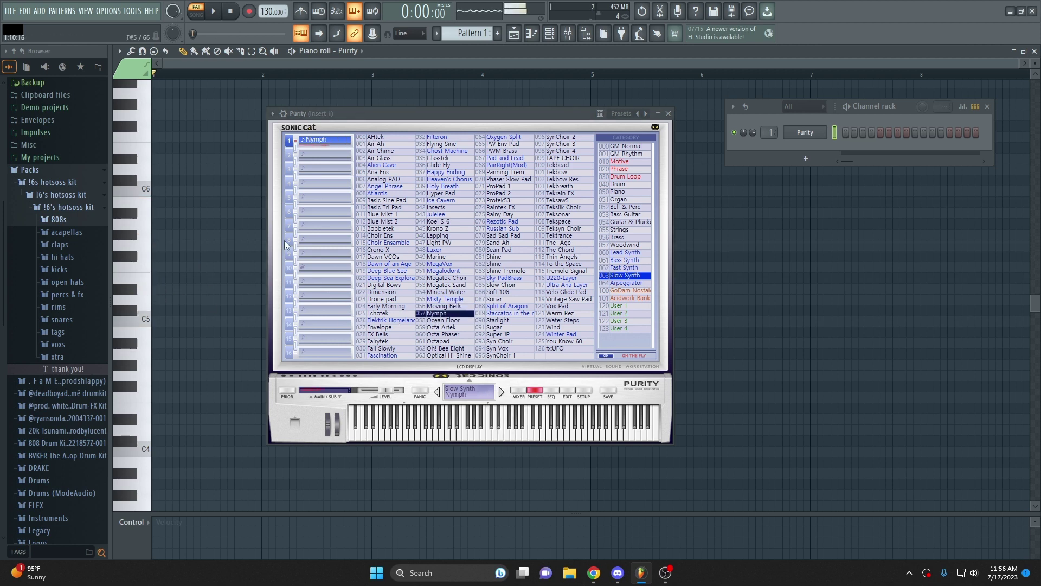
# Build a one-bar chord of G#4, D#5, G5, A#5 and D6 in bar 1 of the Purity piano roll and play it back
pyautogui.click(669, 113)
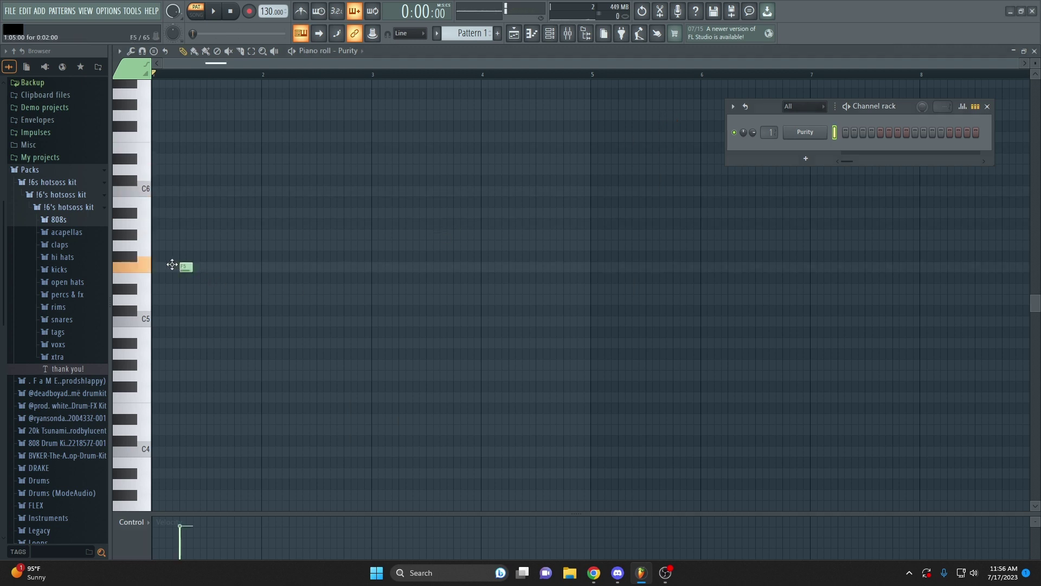
pyautogui.moveTo(172, 264); pyautogui.dragTo(160, 268)
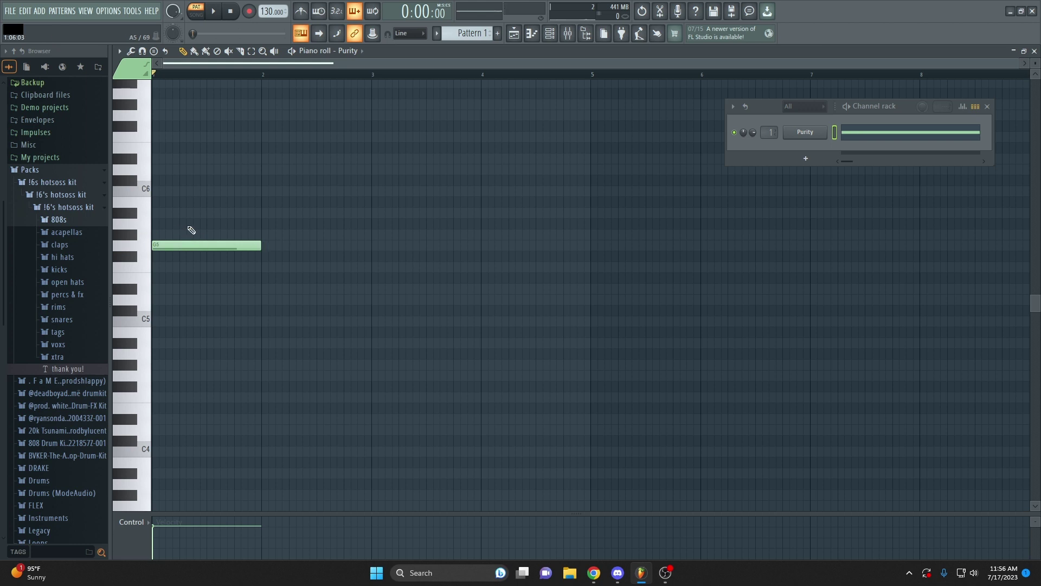
pyautogui.click(173, 277)
pyautogui.click(160, 288)
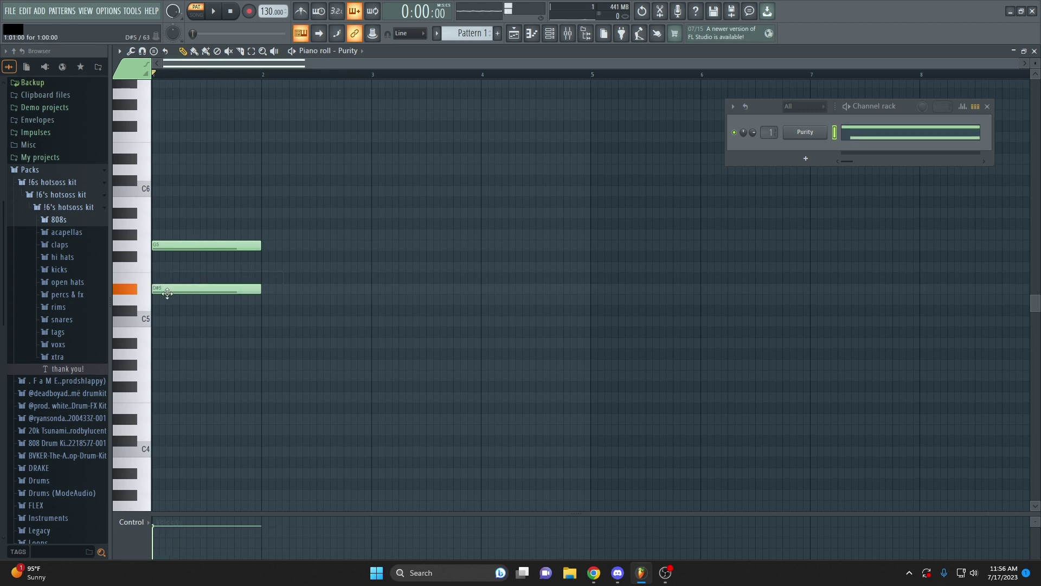
pyautogui.click(162, 170)
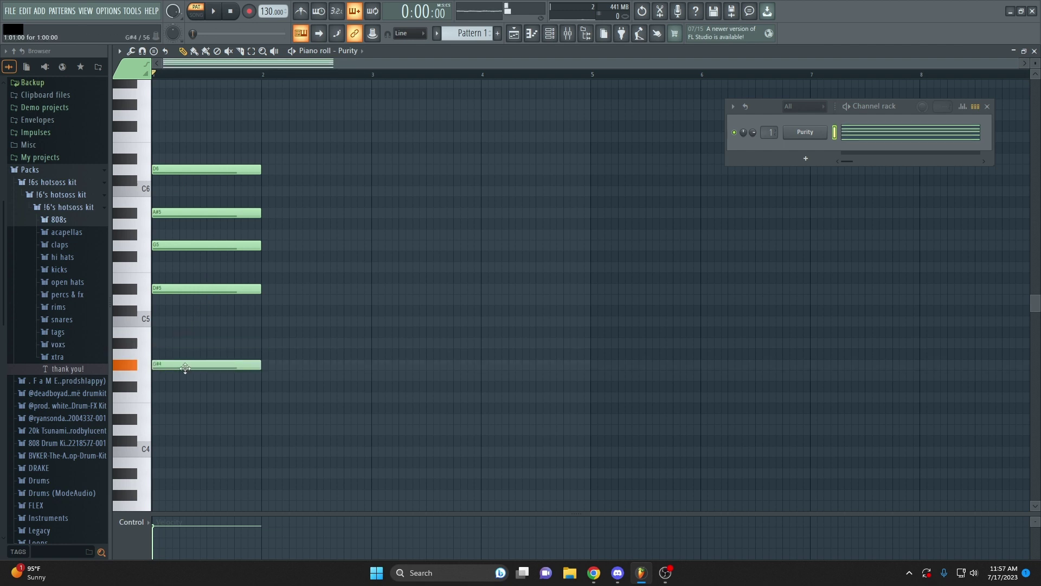
pyautogui.press('space')
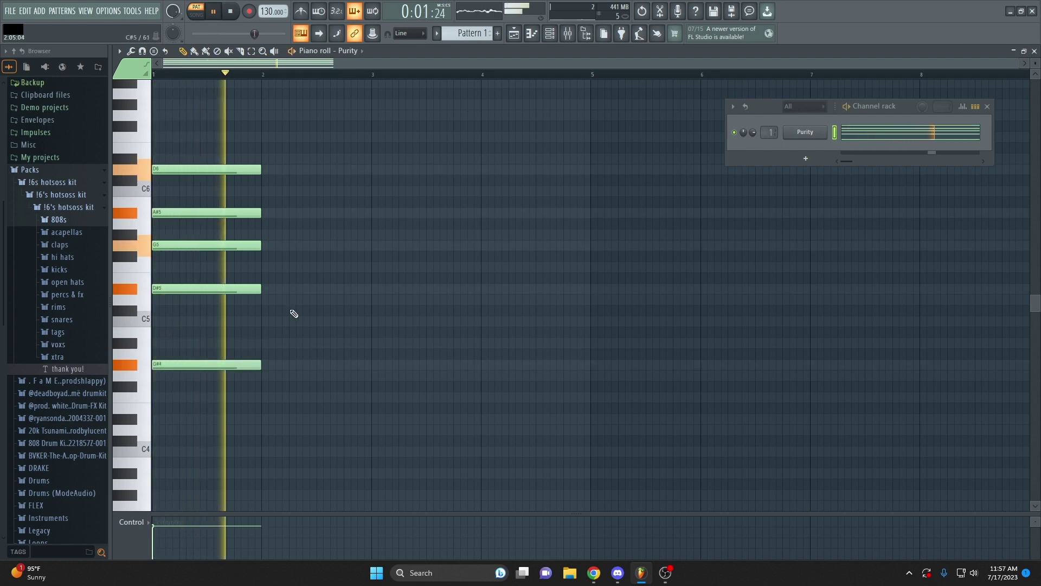
# Add a one-bar chord of G#4, C5, F5, G5, A#5 and C6 in bar 2 and duplicate both chords into bars 3 and 4
pyautogui.press('space')
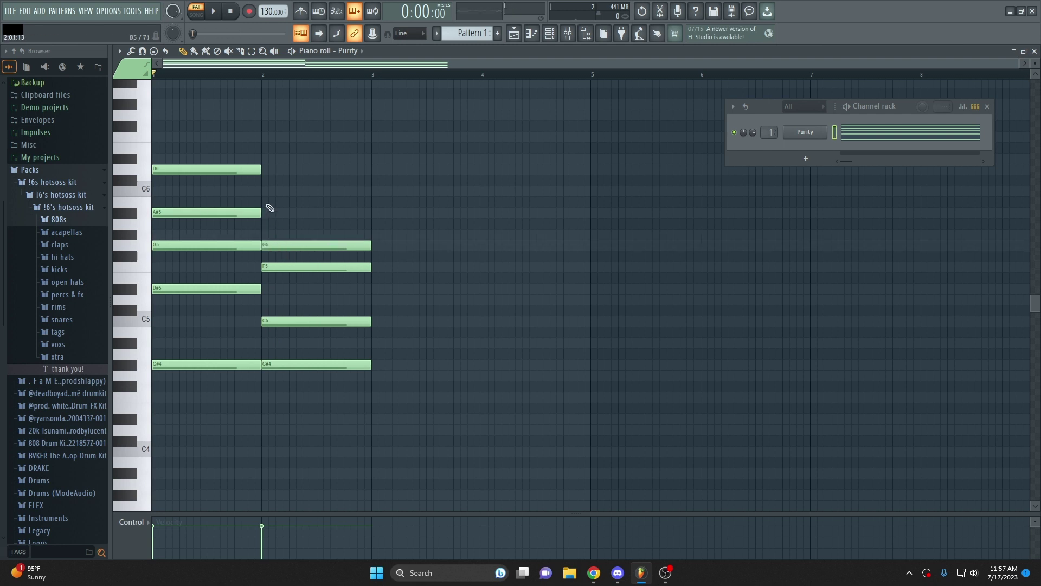
pyautogui.press('space')
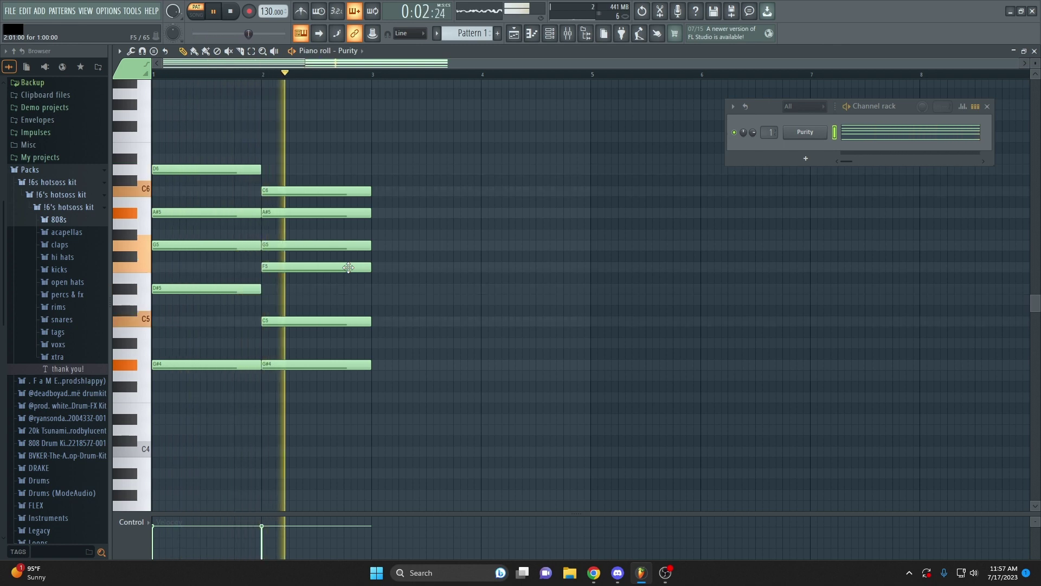
pyautogui.moveTo(430, 400); pyautogui.dragTo(197, 121)
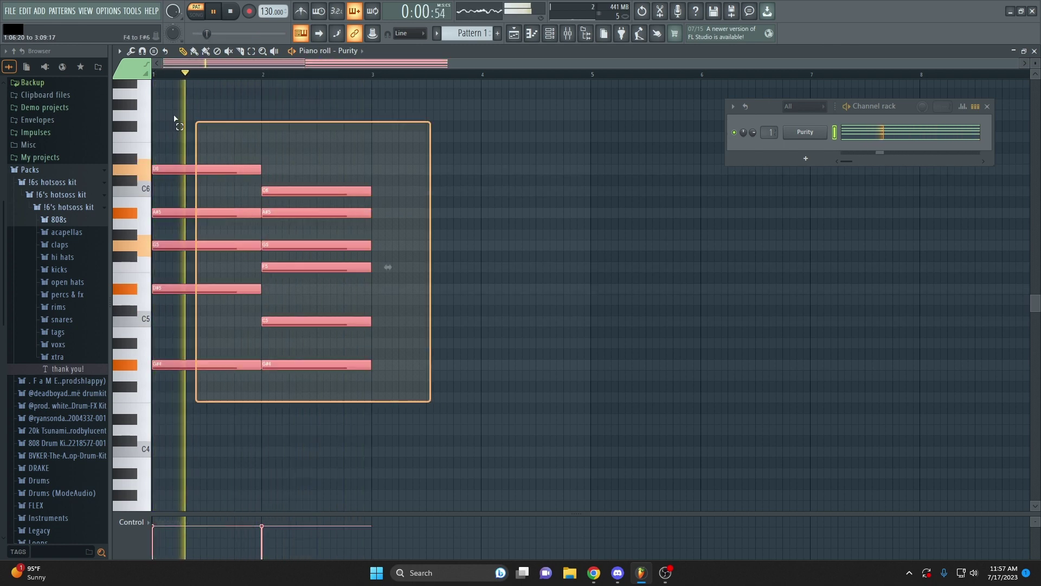
pyautogui.hotkey('ctrl', 'b')
pyautogui.hotkey('ctrl', 'd')
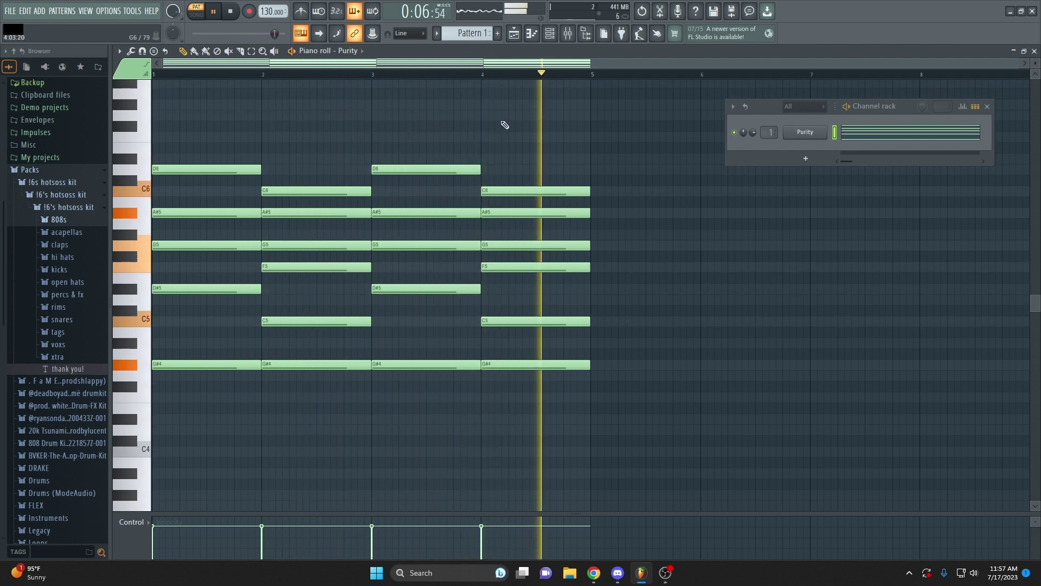
pyautogui.scroll(2, 521, 108)
pyautogui.click(568, 34)
pyautogui.click(568, 33)
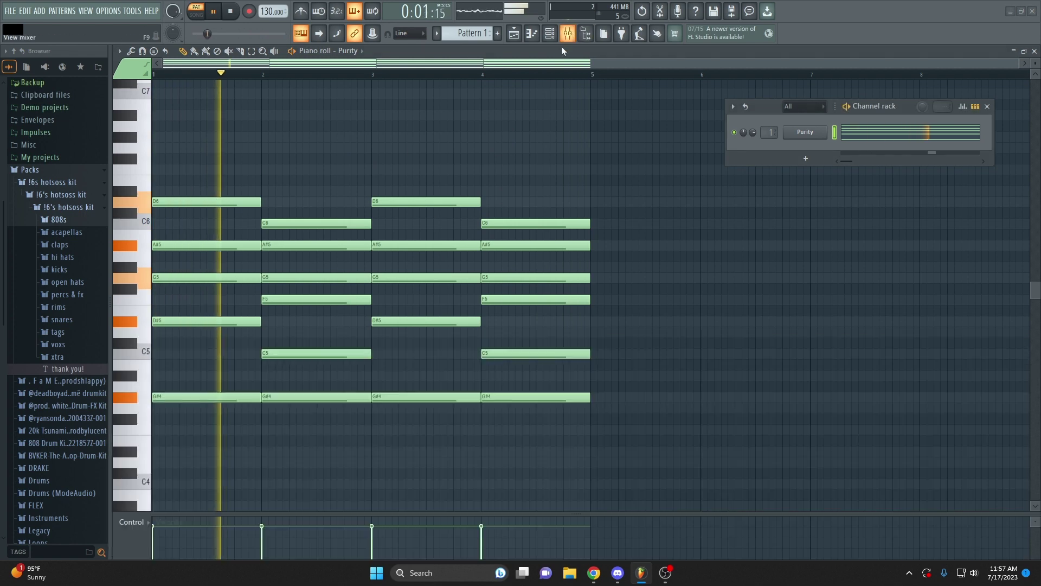
pyautogui.scroll(-2, 488, 189)
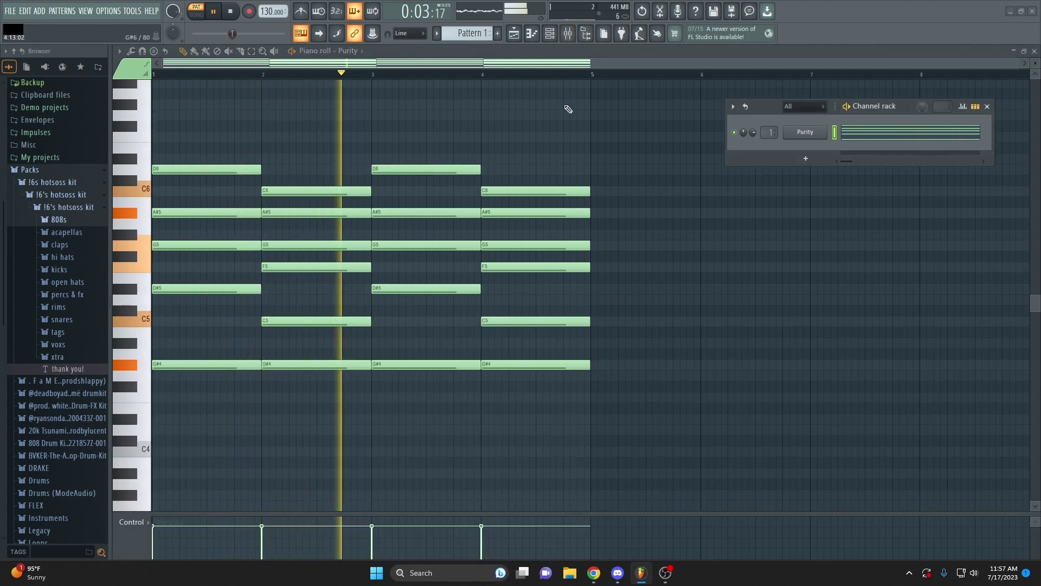
# Load Fruity Parametric EQ 2 into the first effect slot of mixer Insert 1 and play the pattern
pyautogui.press('space')
pyautogui.scroll(2, 564, 143)
pyautogui.click(568, 34)
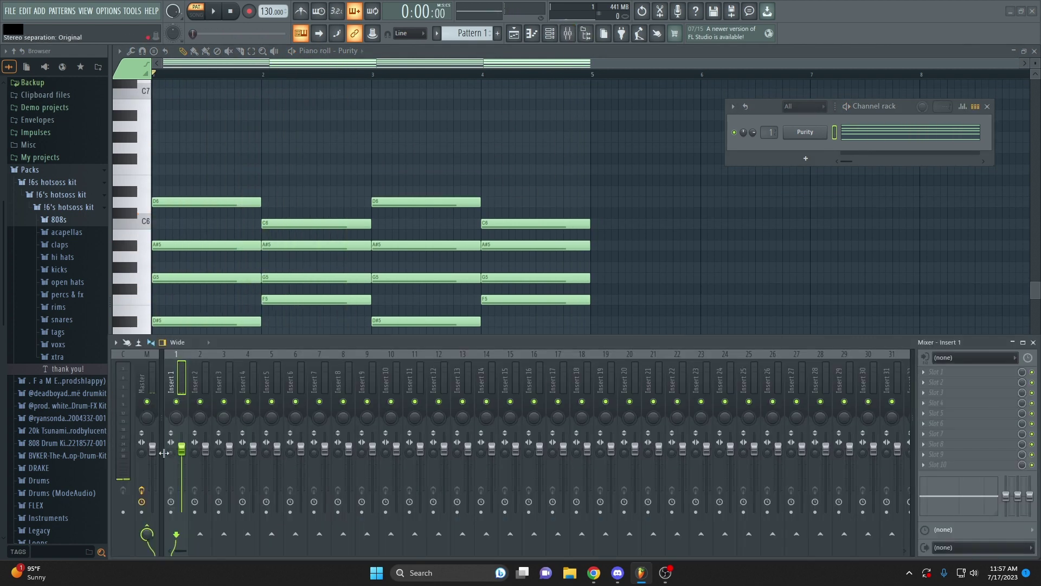
pyautogui.click(924, 371)
pyautogui.click(786, 396)
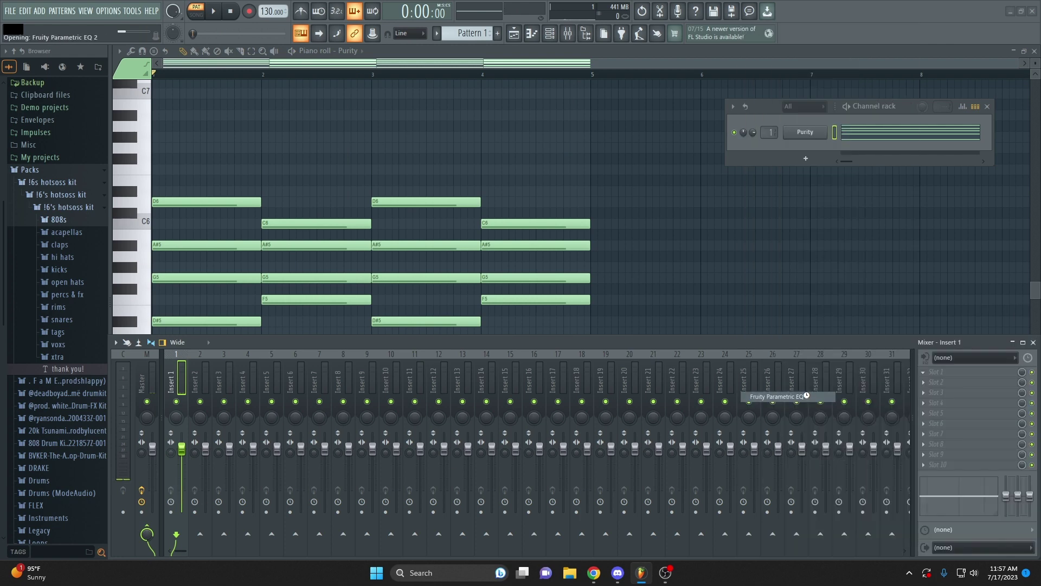
pyautogui.press('space')
pyautogui.moveTo(561, 133); pyautogui.dragTo(563, 123)
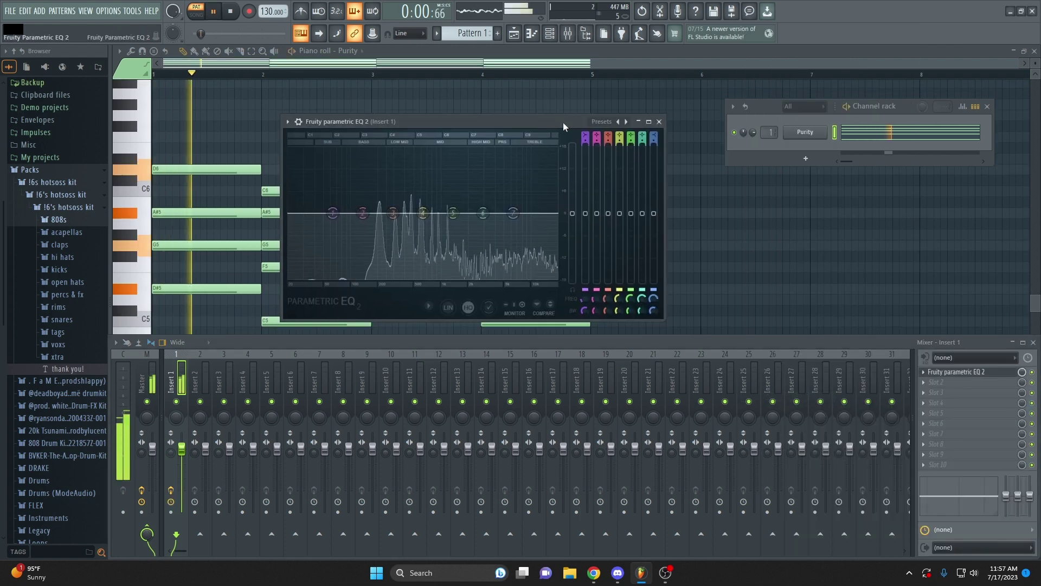
# Apply the EQ's 20Hz + 18kHz cut preset, raise the low cut, and lower the high cut to about 12.8 kHz
pyautogui.click(626, 122)
pyautogui.moveTo(295, 219); pyautogui.dragTo(353, 215)
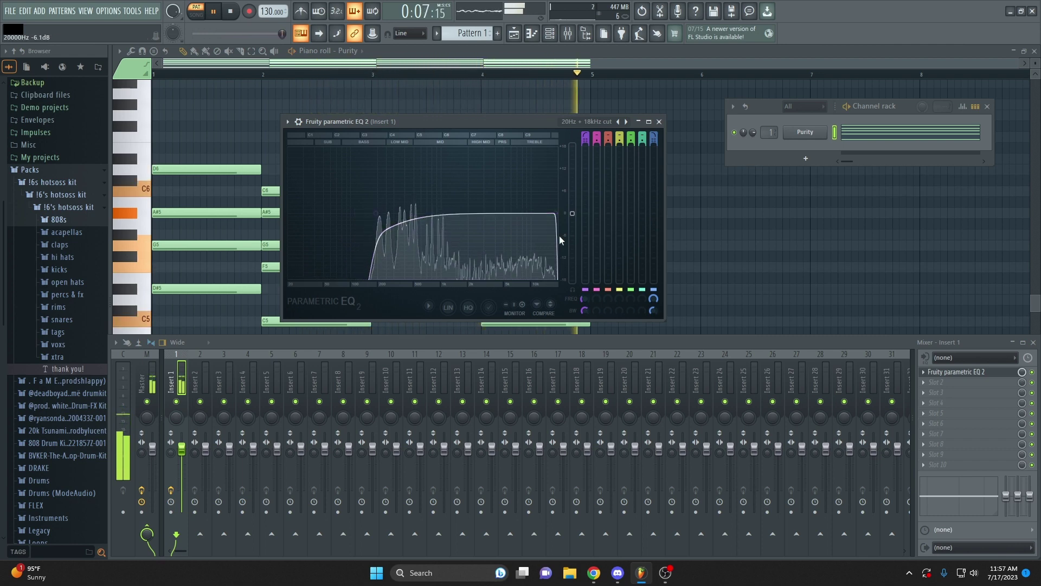
pyautogui.scroll(3, 553, 214)
pyautogui.moveTo(554, 214)
pyautogui.mouseDown()
pyautogui.moveTo(482, 213)
pyautogui.moveTo(541, 216)
pyautogui.mouseUp()
pyautogui.scroll(-1, 553, 216)
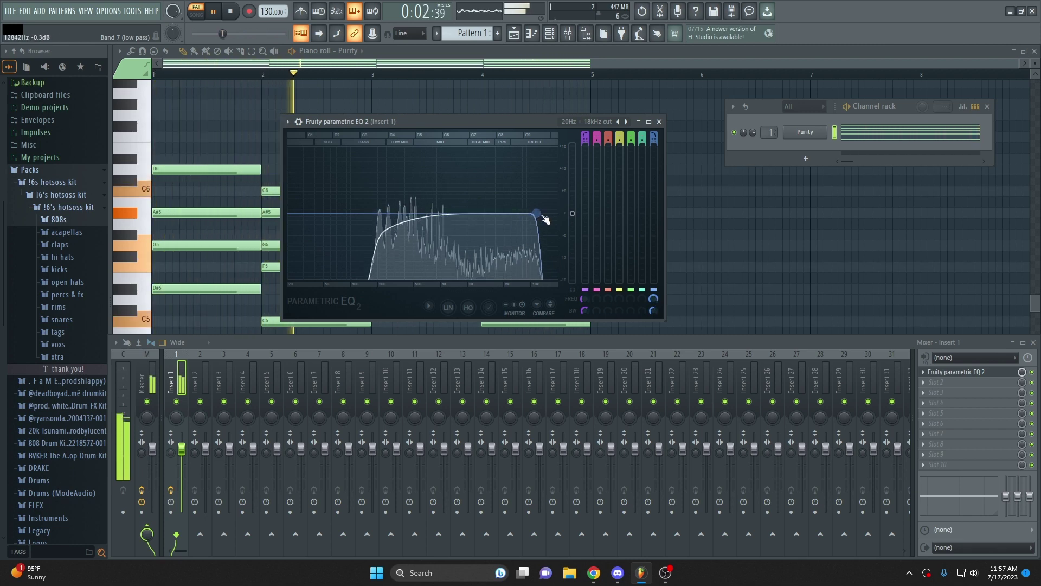
pyautogui.click(660, 121)
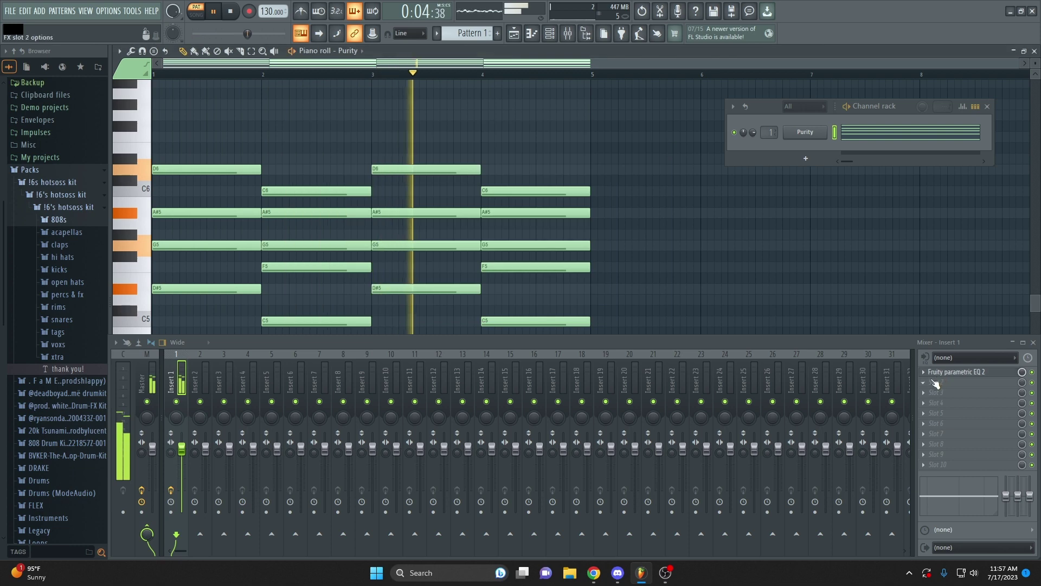
# Add Fruity Chorus to the second effect slot of Insert 1 with its default settings
pyautogui.click(937, 382)
pyautogui.click(767, 416)
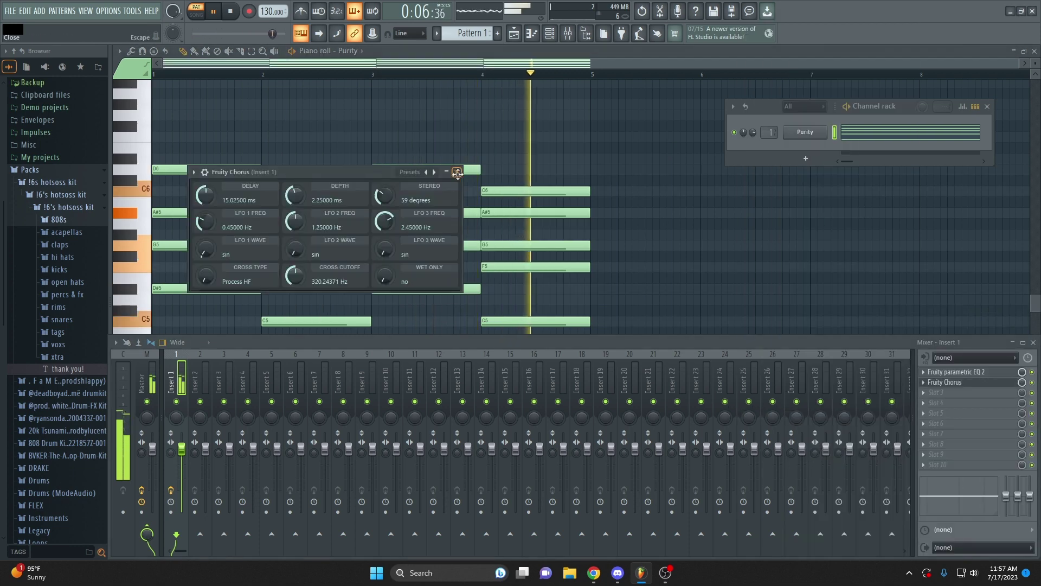
pyautogui.click(458, 173)
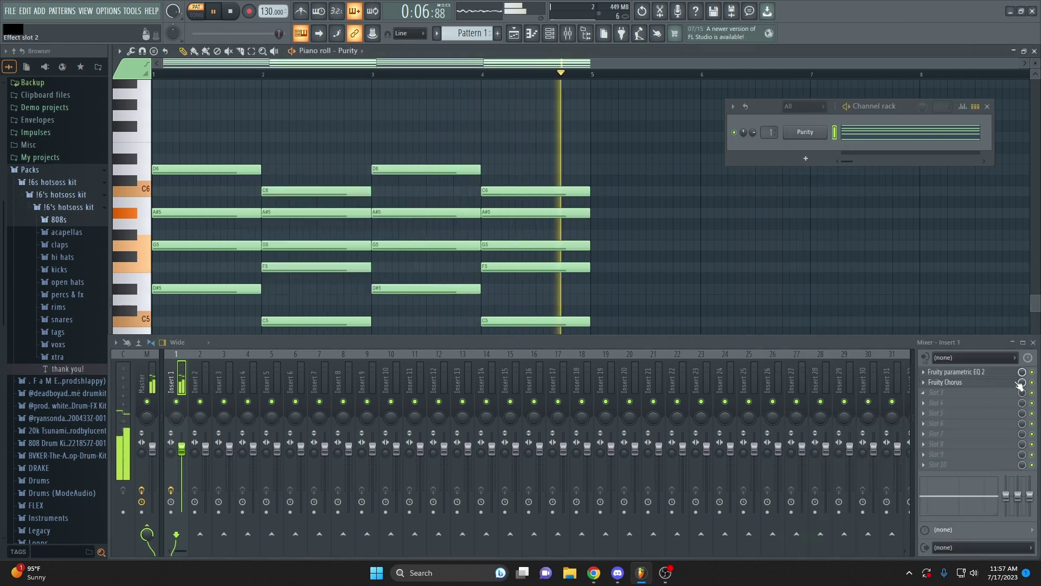
# Add Fruity Reeverb 2 to the third effect slot of Insert 1, adjust its room size, and close the mixer
pyautogui.click(955, 395)
pyautogui.click(770, 146)
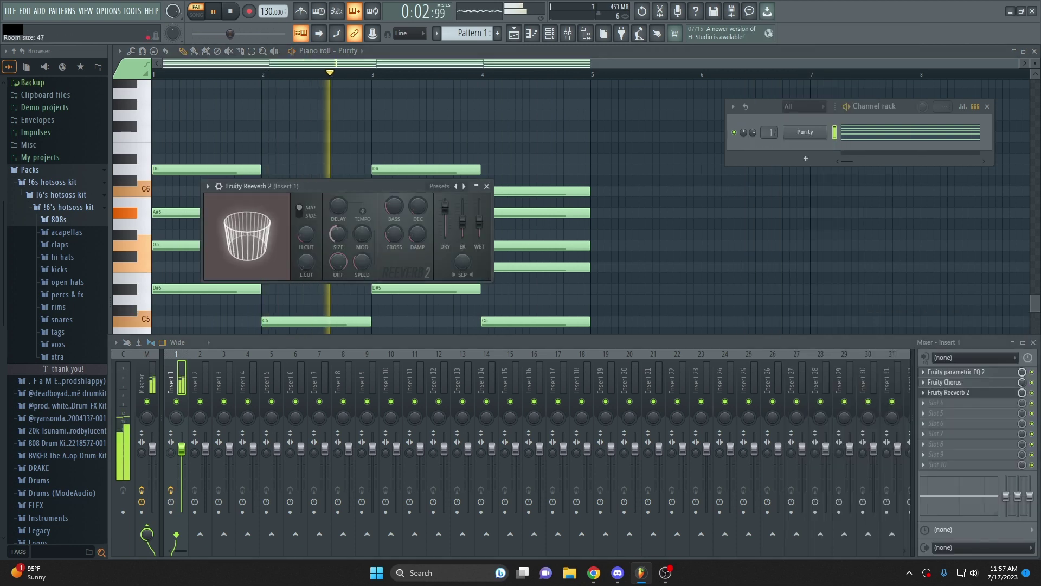
pyautogui.moveTo(338, 233); pyautogui.dragTo(341, 223)
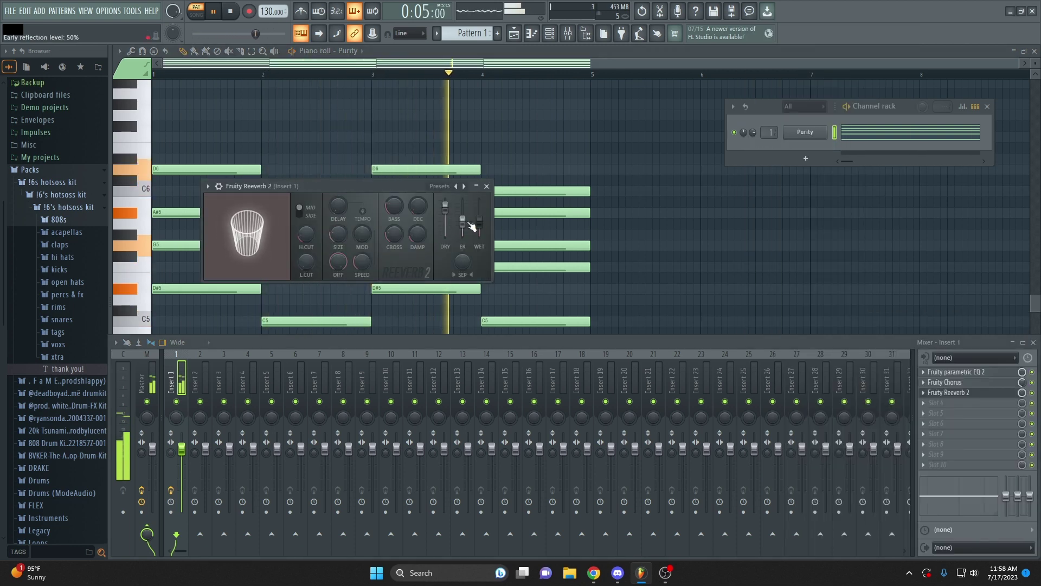
pyautogui.click(487, 186)
pyautogui.press('F9')
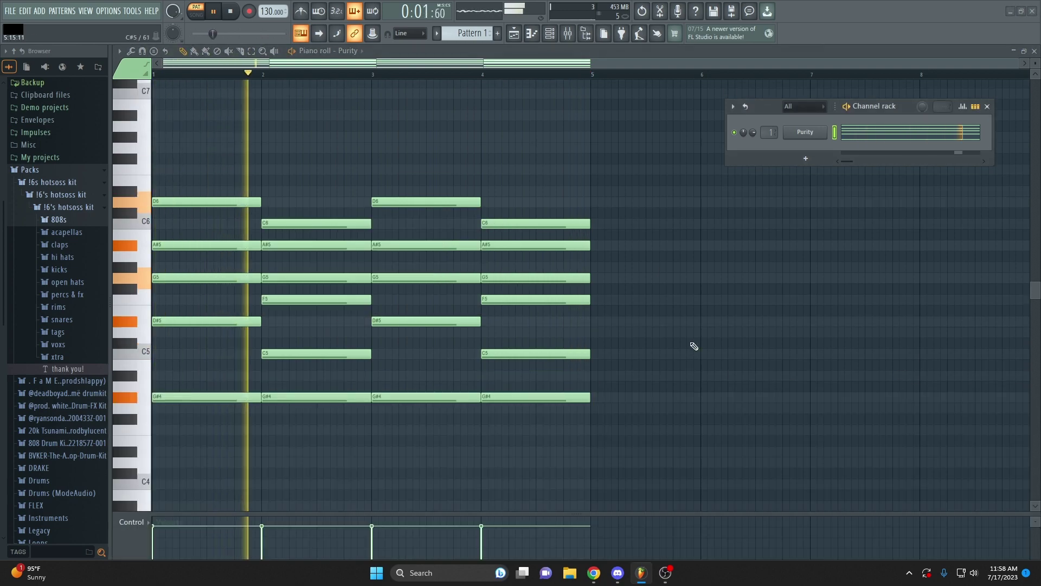
# Add a second Purity instrument to the channel rack and open its empty piano roll
pyautogui.scroll(-3, 488, 287)
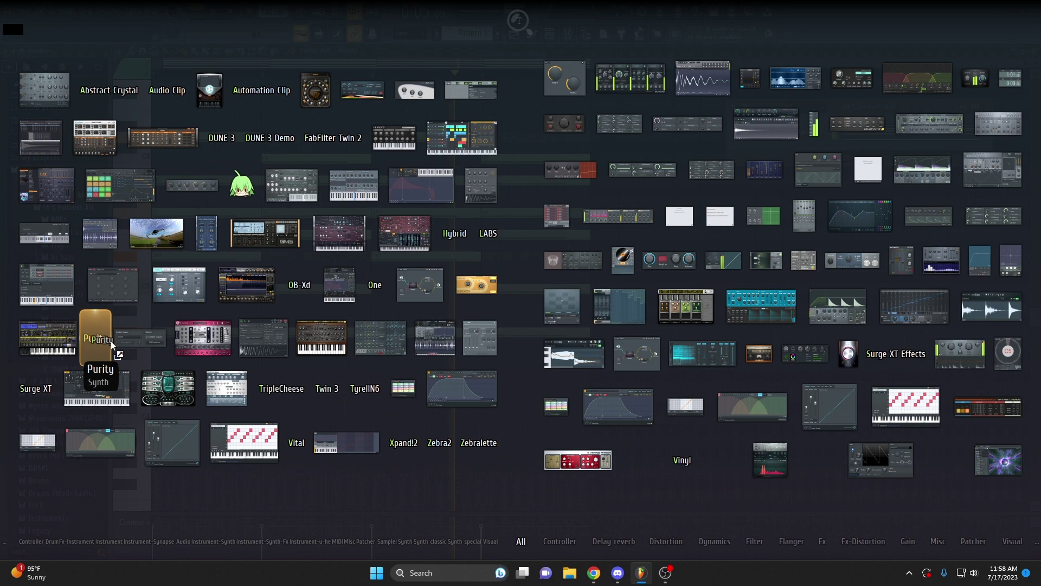
pyautogui.moveTo(112, 346); pyautogui.dragTo(817, 146)
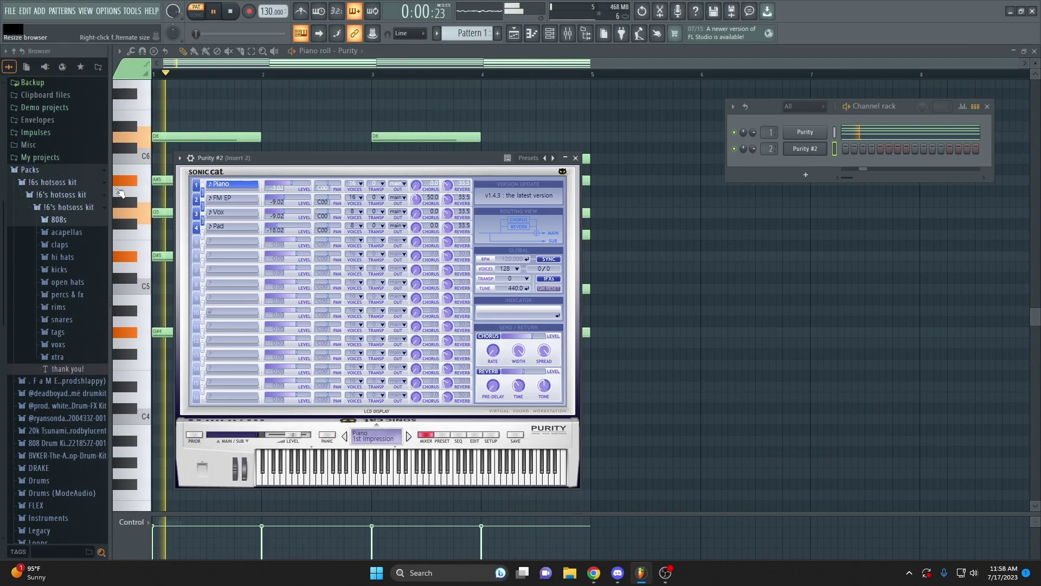
pyautogui.click(179, 158)
pyautogui.click(198, 373)
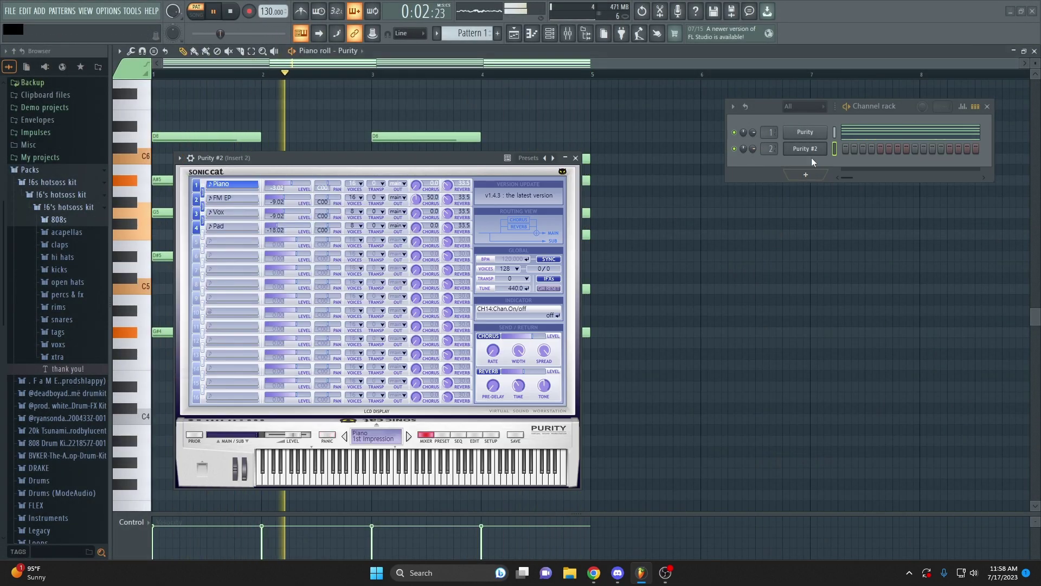
pyautogui.rightClick(808, 150)
pyautogui.click(849, 148)
pyautogui.moveTo(481, 163); pyautogui.dragTo(576, 119)
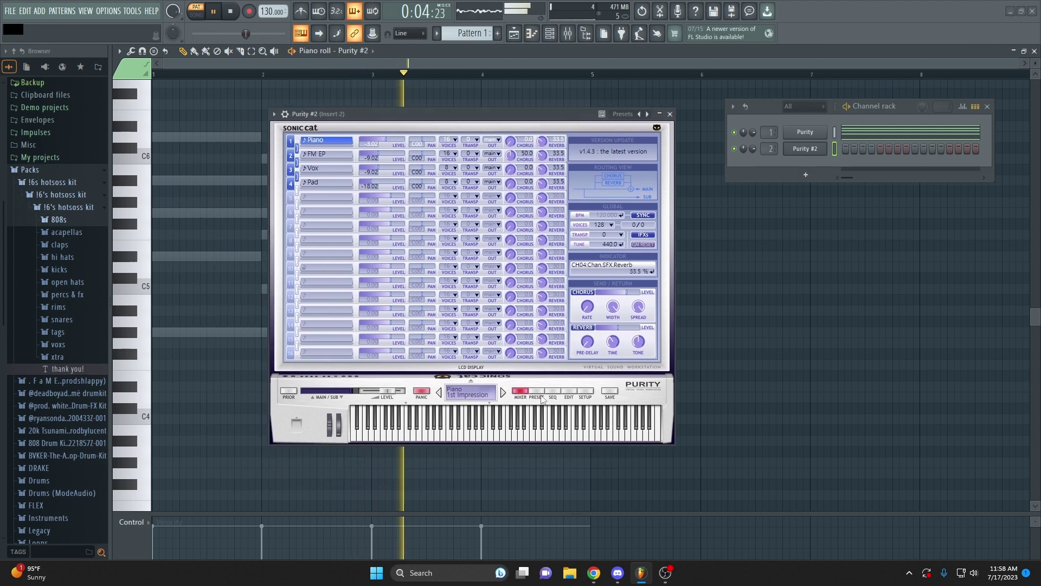
# Try Lead Synth presets in Purity #2, including 60's Lead and Harmonic Lead
pyautogui.click(536, 391)
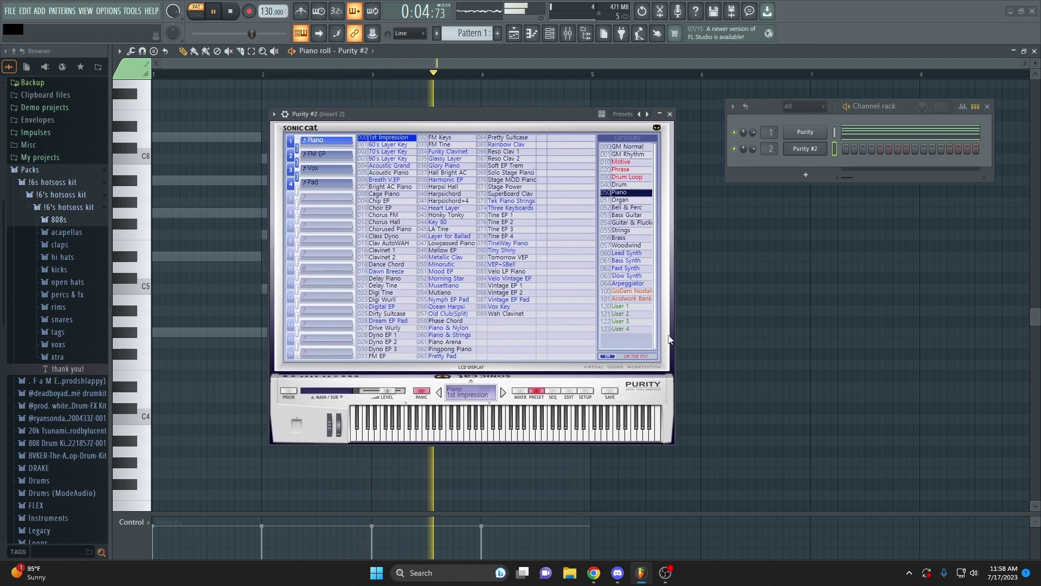
pyautogui.click(626, 247)
pyautogui.click(627, 253)
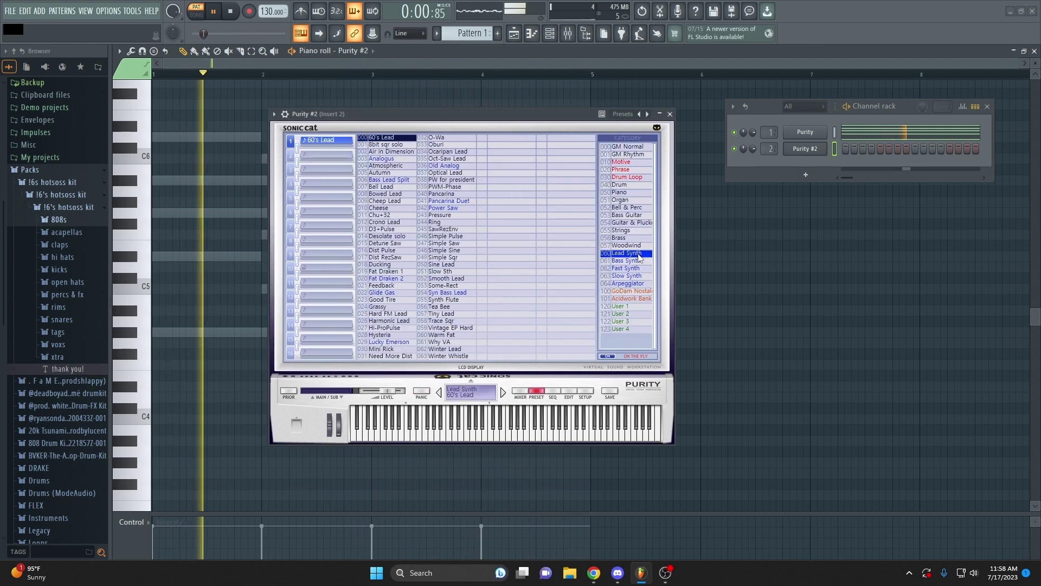
pyautogui.scroll(2, 179, 241)
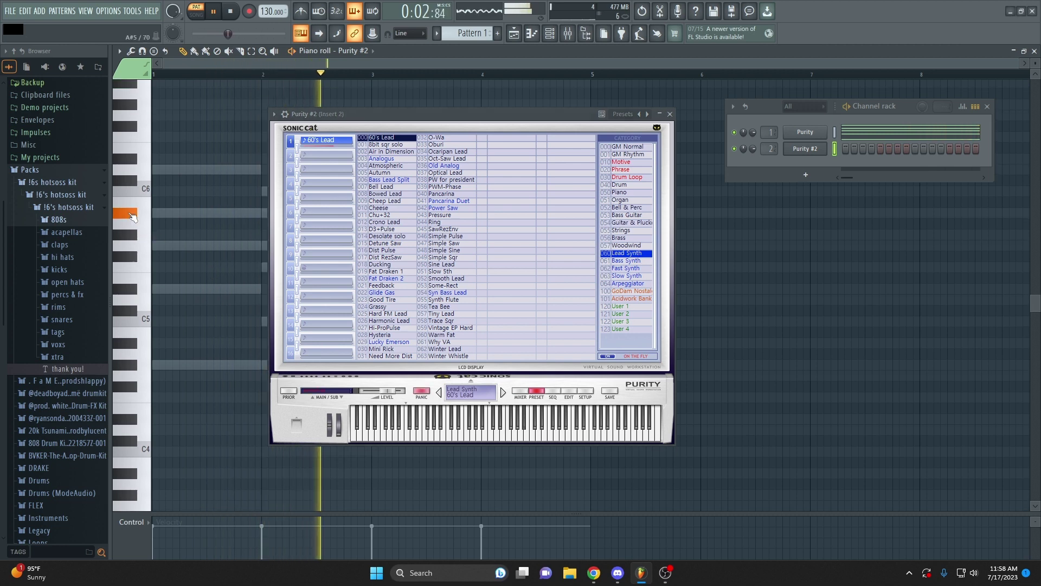
pyautogui.scroll(2, 178, 246)
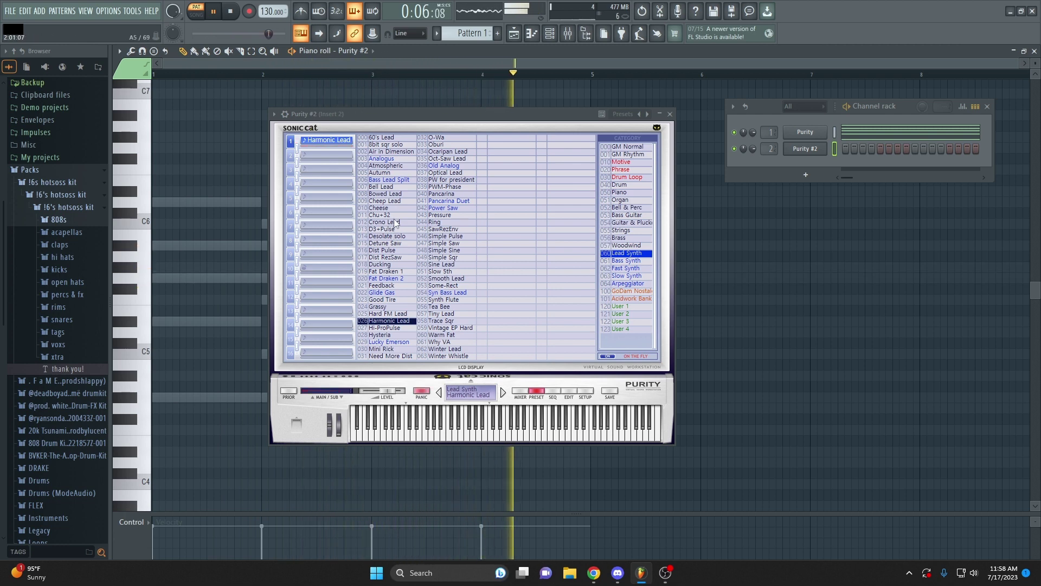
# Try the Woodwind preset Panflute in Purity #2, load Cheese 3 from the Fast Synth category, and close the instrument
pyautogui.click(626, 246)
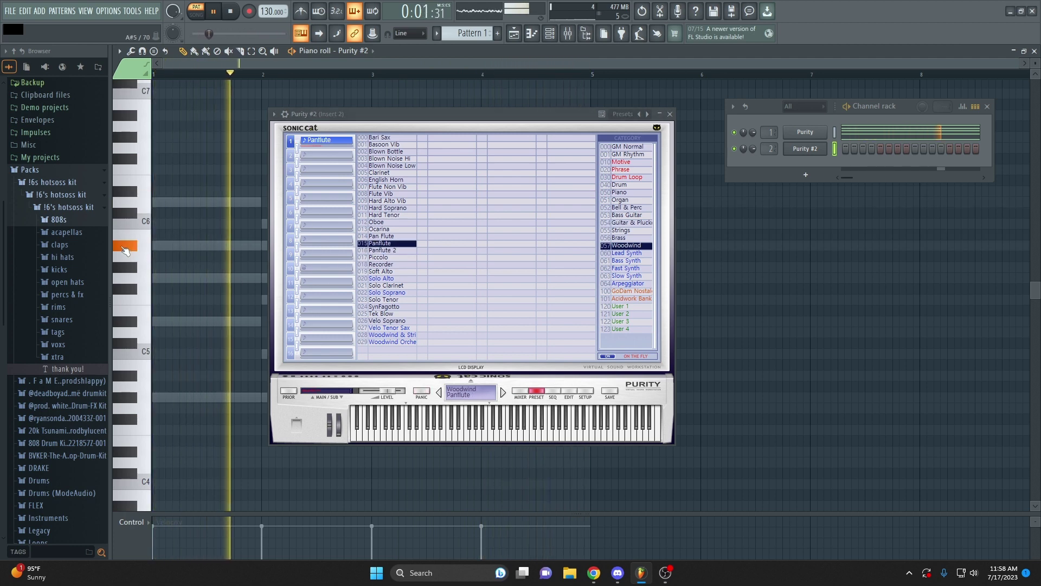
pyautogui.click(629, 268)
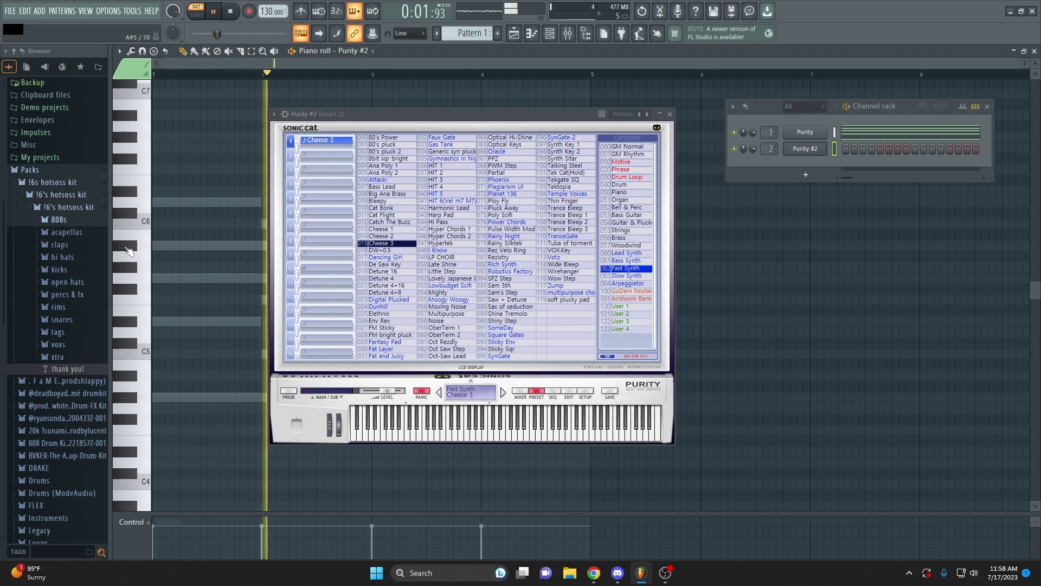
pyautogui.click(669, 114)
# Switch Purity #2 back to the Woodwind preset Panflute and close the instrument window
pyautogui.scroll(-1, 256, 260)
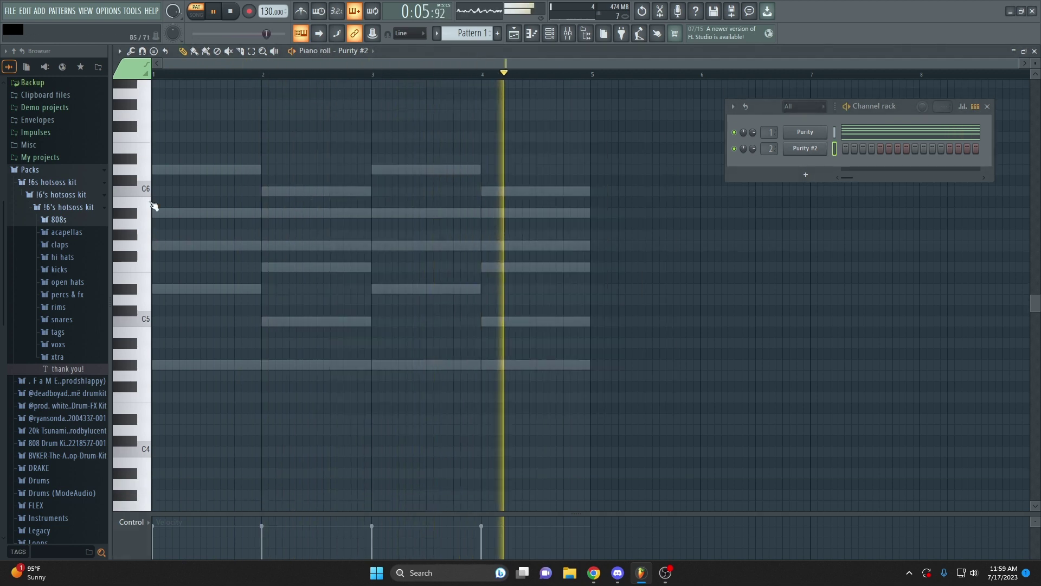
pyautogui.scroll(1, 163, 260)
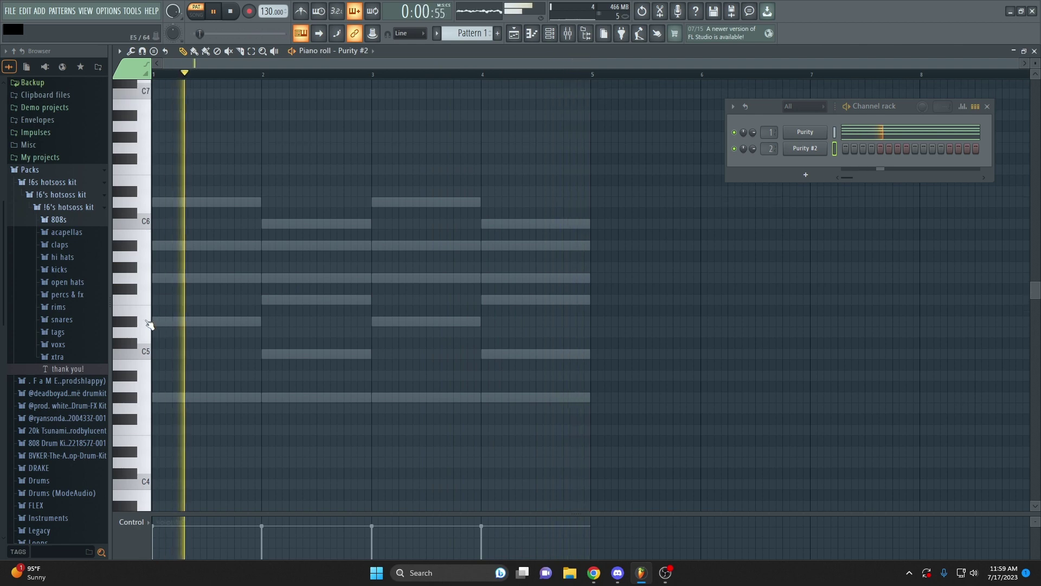
pyautogui.scroll(-1, 434, 288)
pyautogui.click(805, 149)
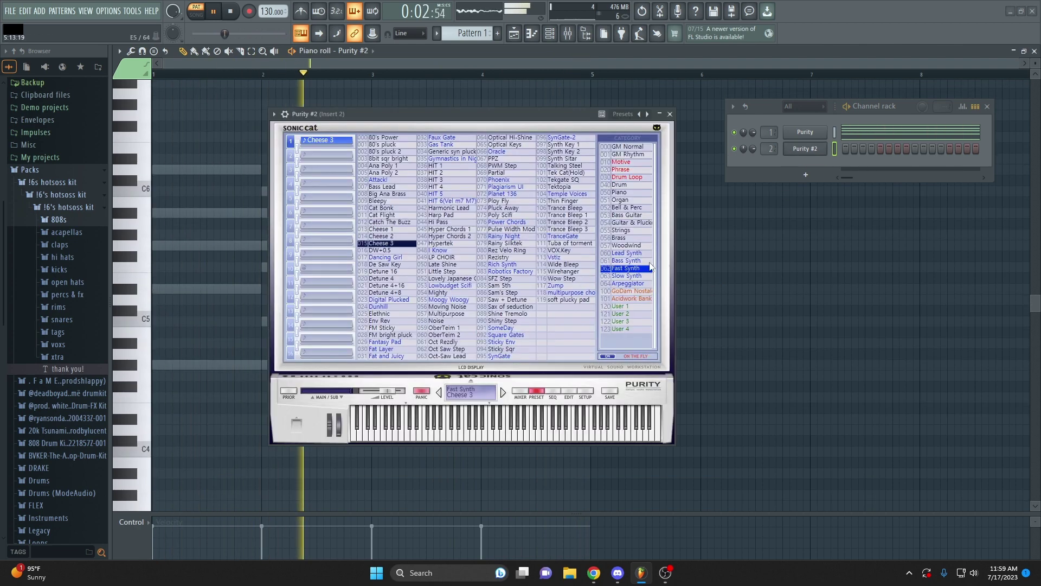
pyautogui.click(626, 245)
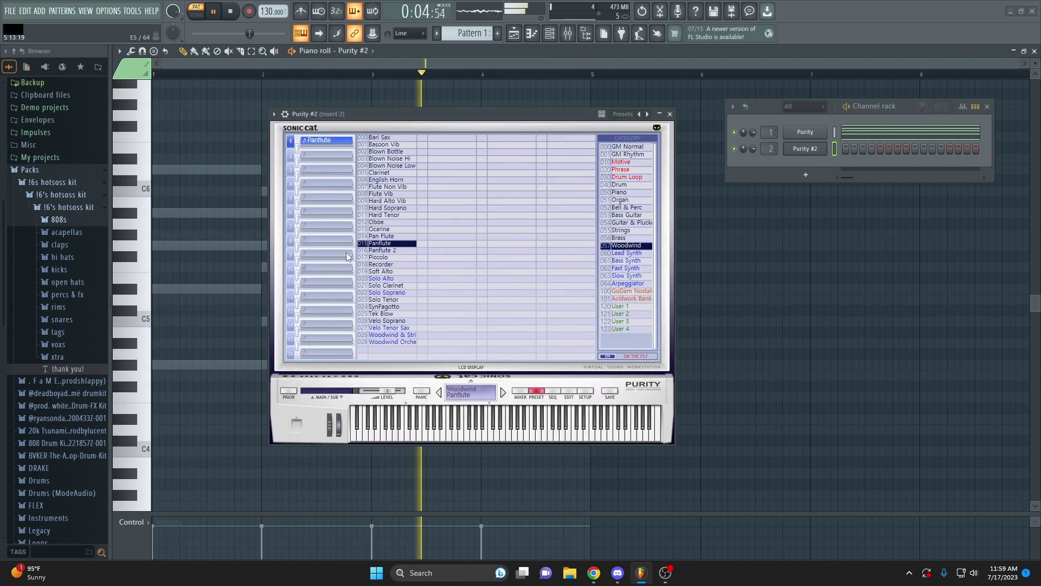
pyautogui.click(670, 114)
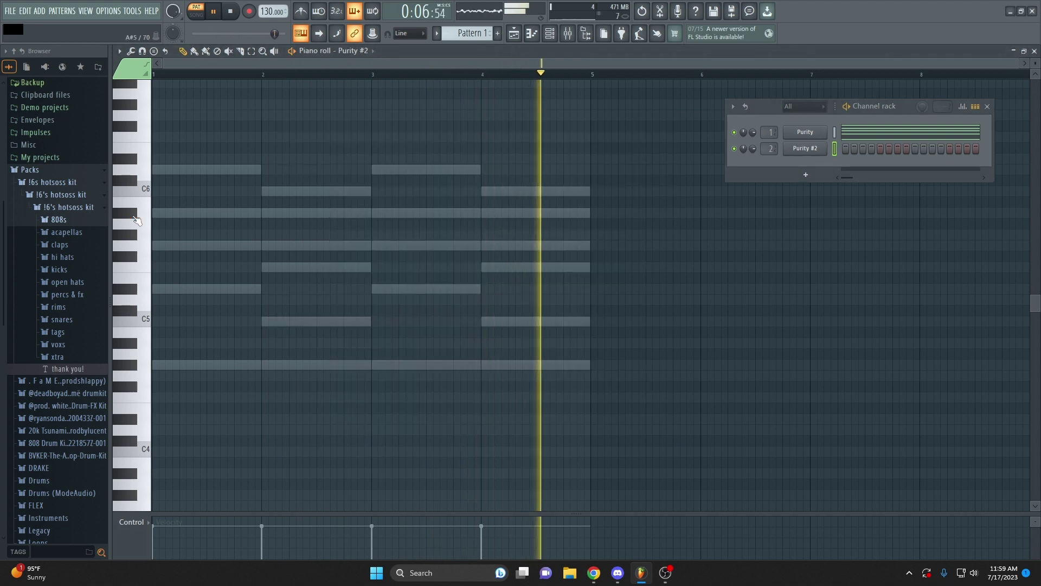
# Try out keys around G5, then draw the lead's opening phrase: a 12-step G5, a short D#5 and a longer F5 reaching mid-bar 2
pyautogui.scroll(-1, 182, 259)
pyautogui.scroll(1, 168, 250)
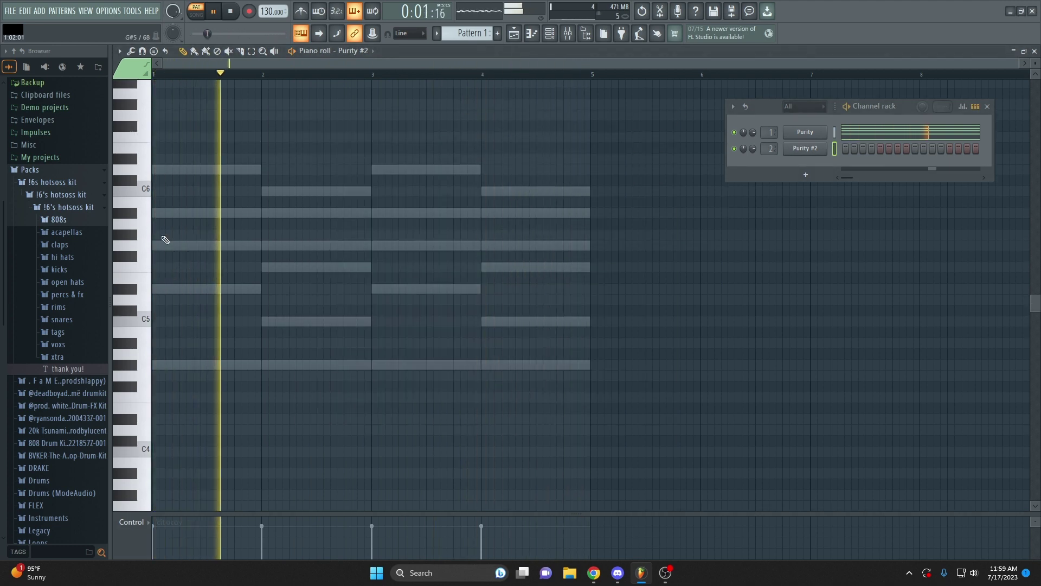
pyautogui.scroll(1, 161, 243)
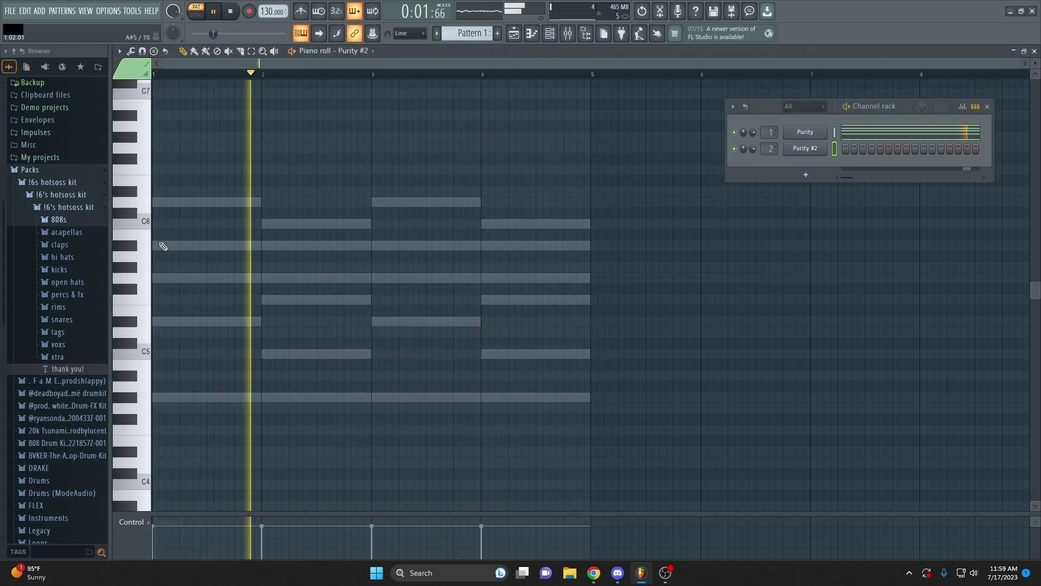
pyautogui.click(140, 280)
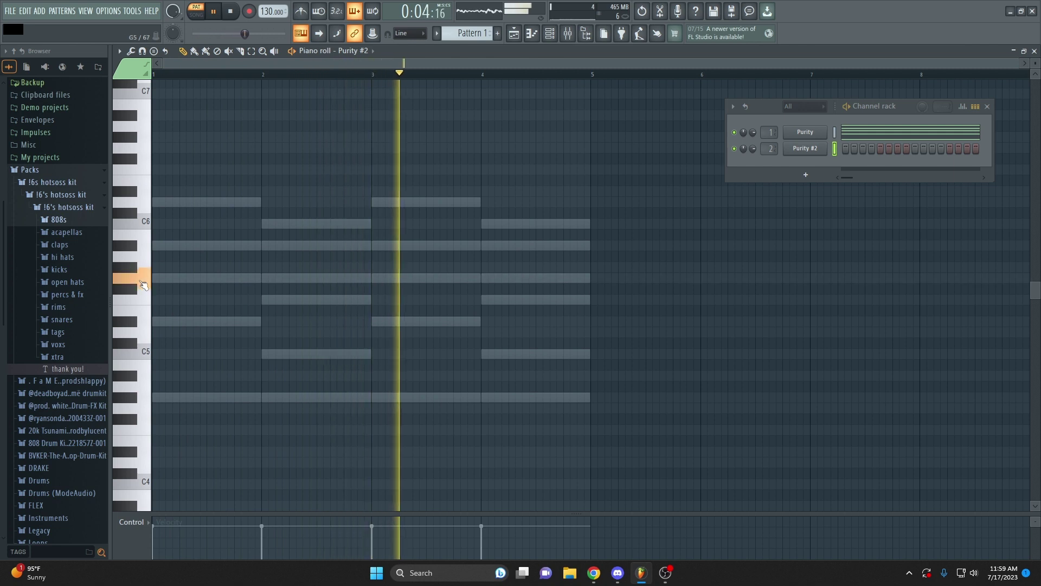
pyautogui.click(128, 250)
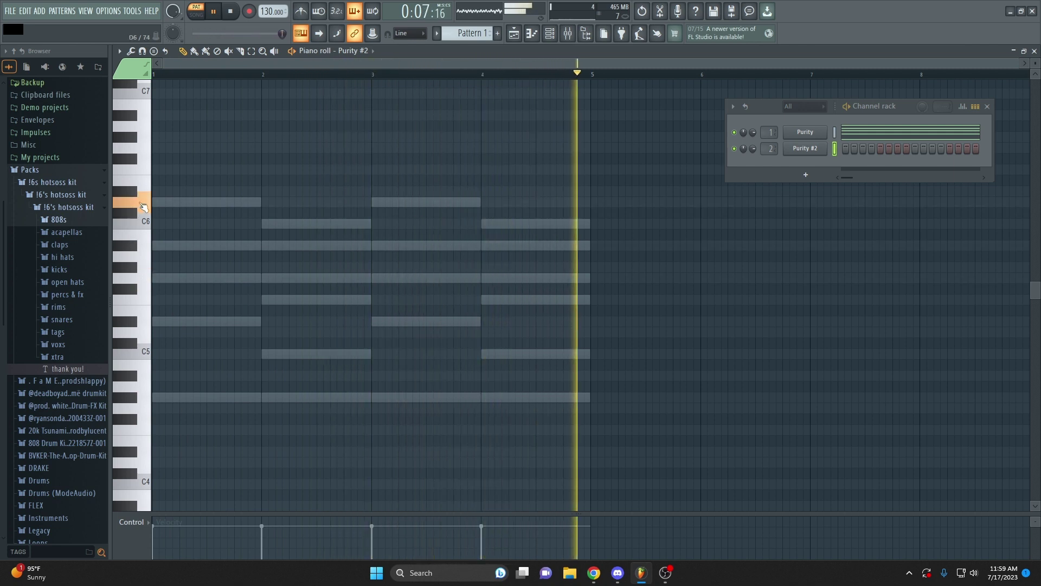
pyautogui.click(160, 278)
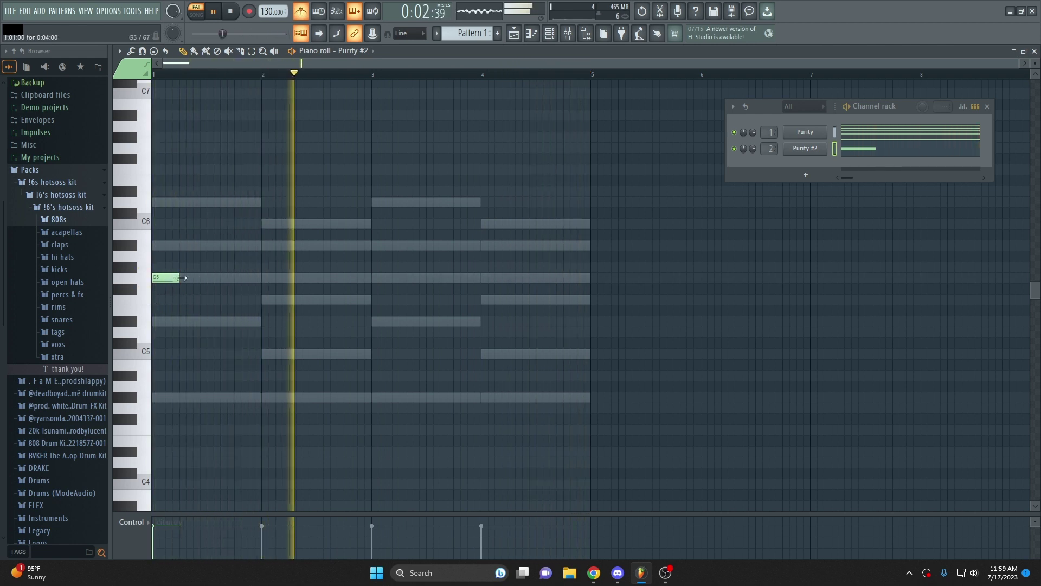
pyautogui.moveTo(179, 278); pyautogui.dragTo(233, 281)
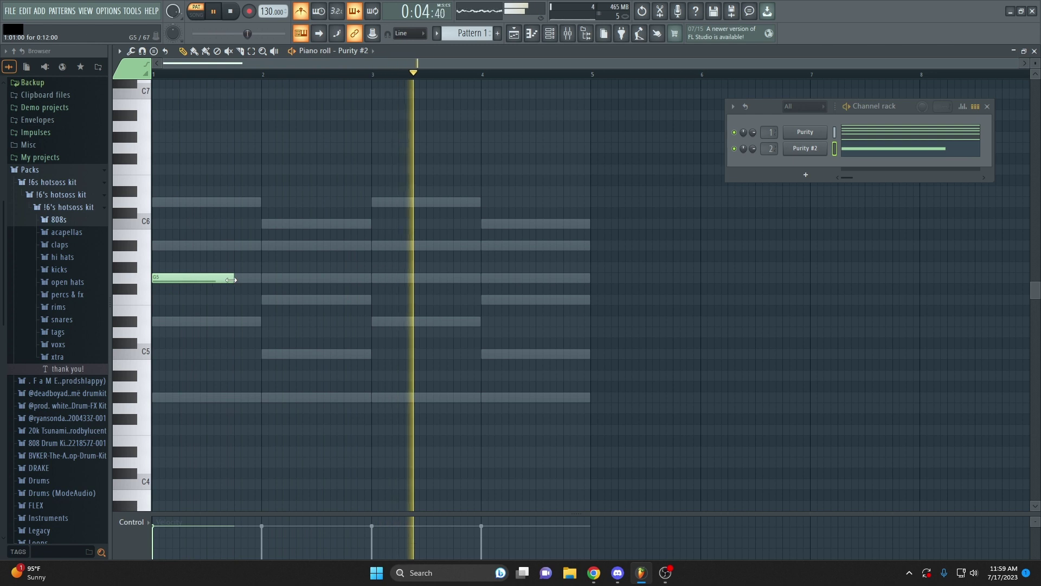
pyautogui.click(237, 320)
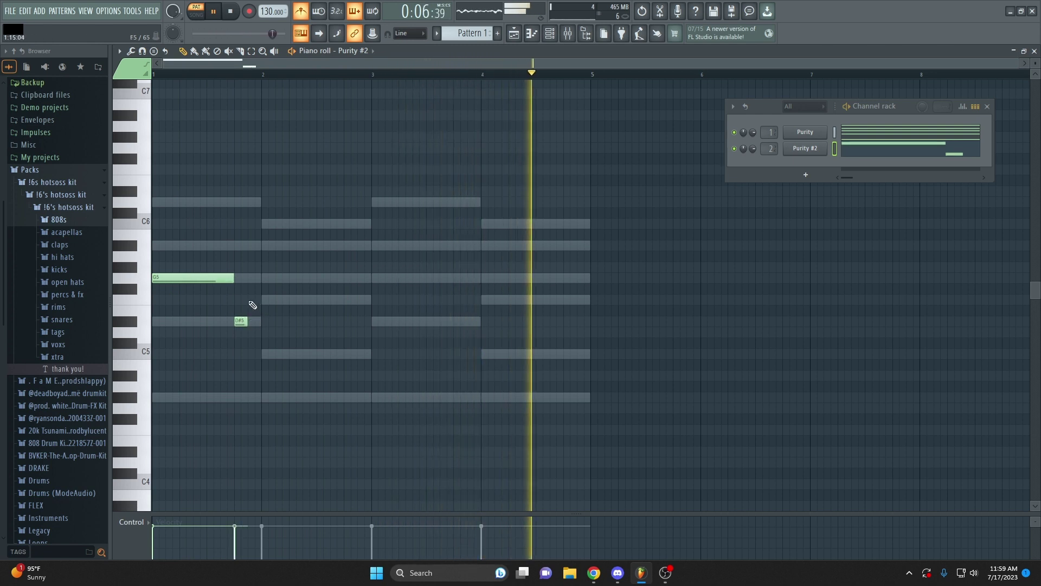
pyautogui.click(251, 299)
pyautogui.moveTo(254, 299); pyautogui.dragTo(317, 300)
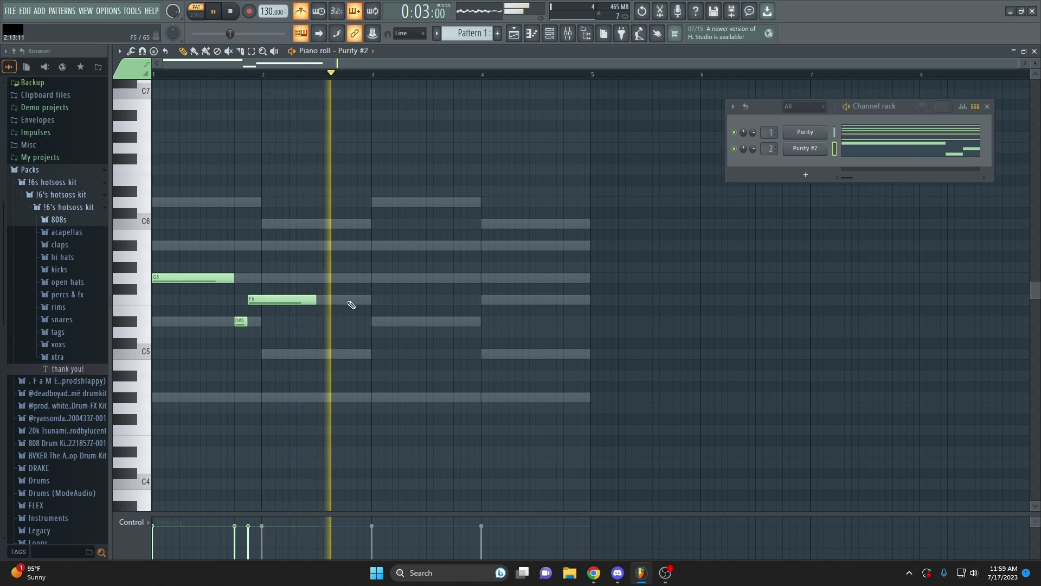
# Duplicate the lead notes of bars 1 and 2 into bars 3 and 4 and restart playback
pyautogui.moveTo(350, 82); pyautogui.dragTo(157, 76)
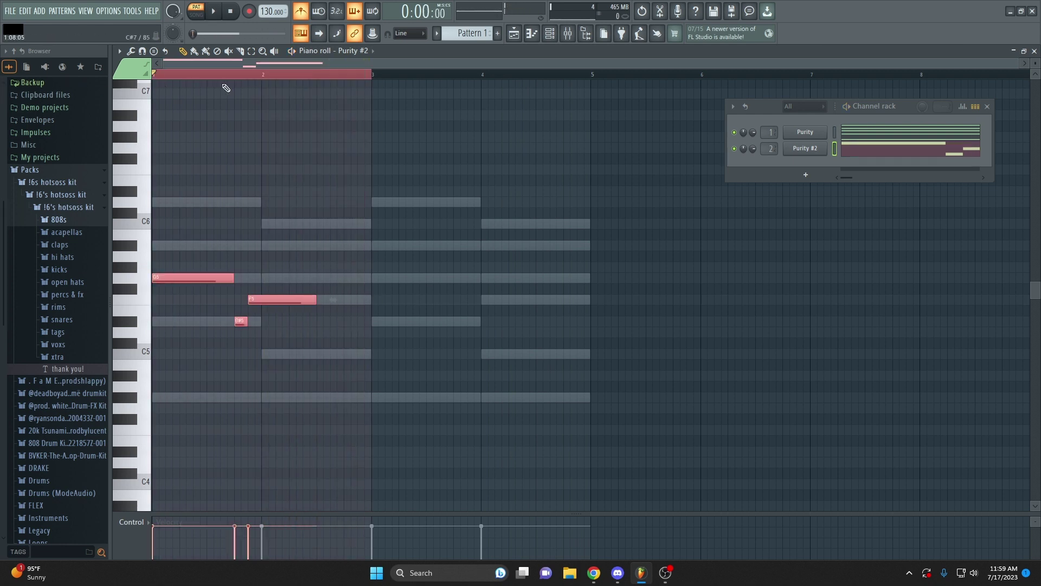
pyautogui.hotkey('ctrl', 'b')
pyautogui.hotkey('ctrl', 'd')
pyautogui.press('space')
pyautogui.scroll(-1, 247, 263)
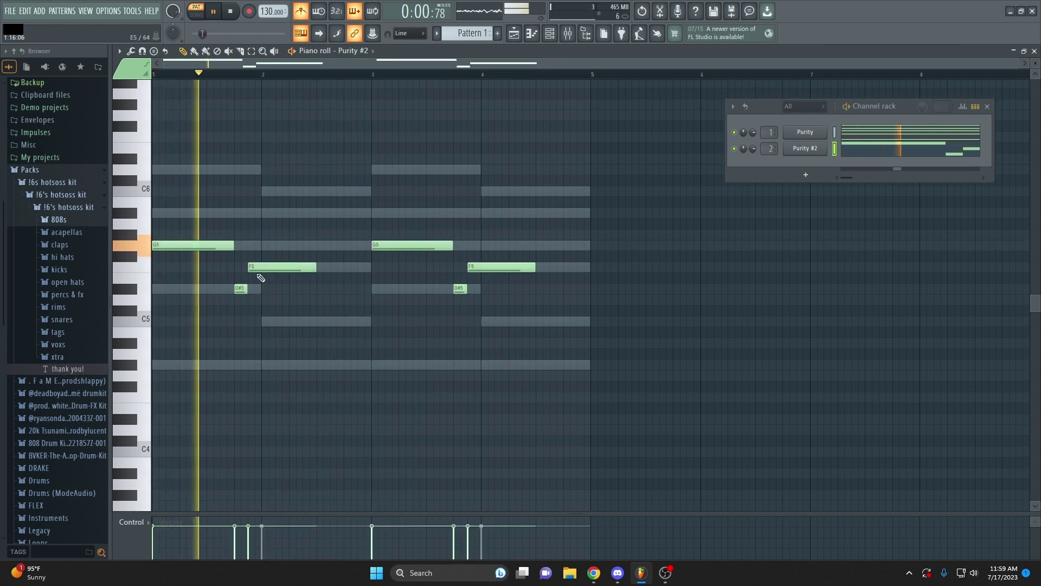
# Fill the second half of bar 2 with an A#5 note and play the pattern back
pyautogui.click(320, 245)
pyautogui.moveTo(329, 245); pyautogui.dragTo(371, 212)
pyautogui.press('space')
pyautogui.press('space')
pyautogui.press('space')
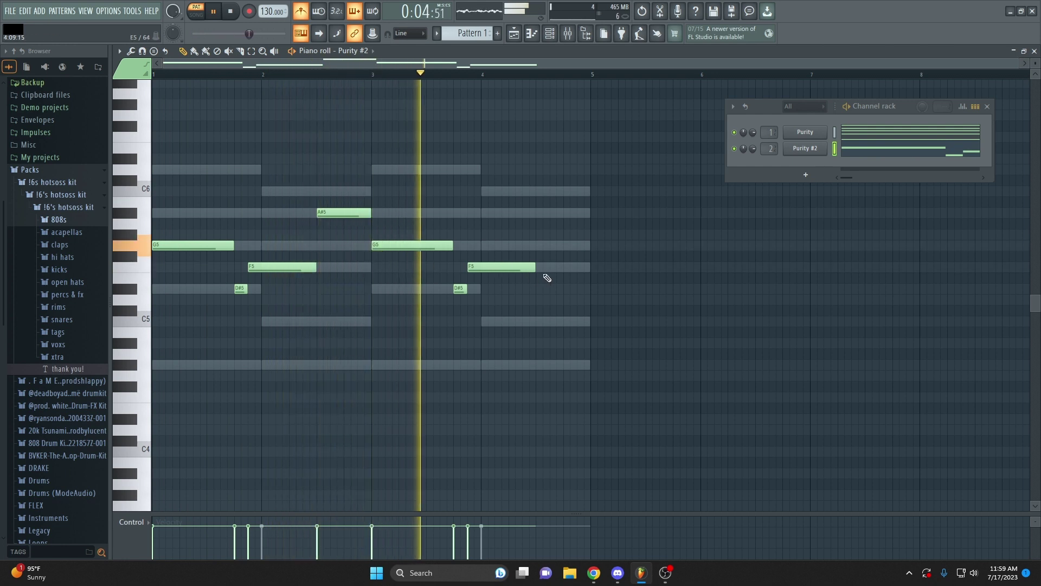
# End bar 4 with a half-bar C5 note and slightly lower the Purity #2 channel volume
pyautogui.click(539, 323)
pyautogui.moveTo(588, 325); pyautogui.dragTo(593, 328)
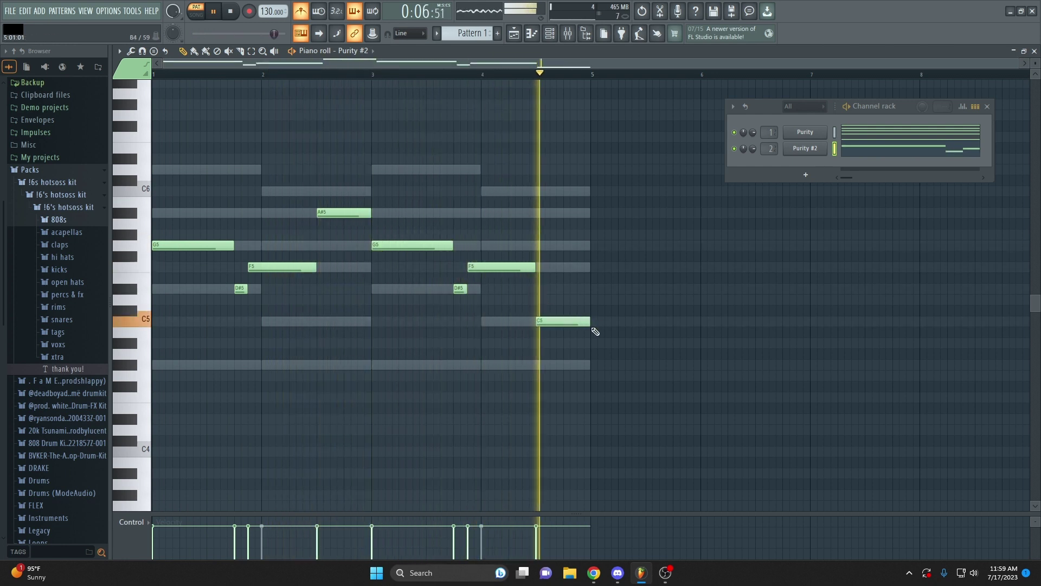
pyautogui.scroll(2, 575, 336)
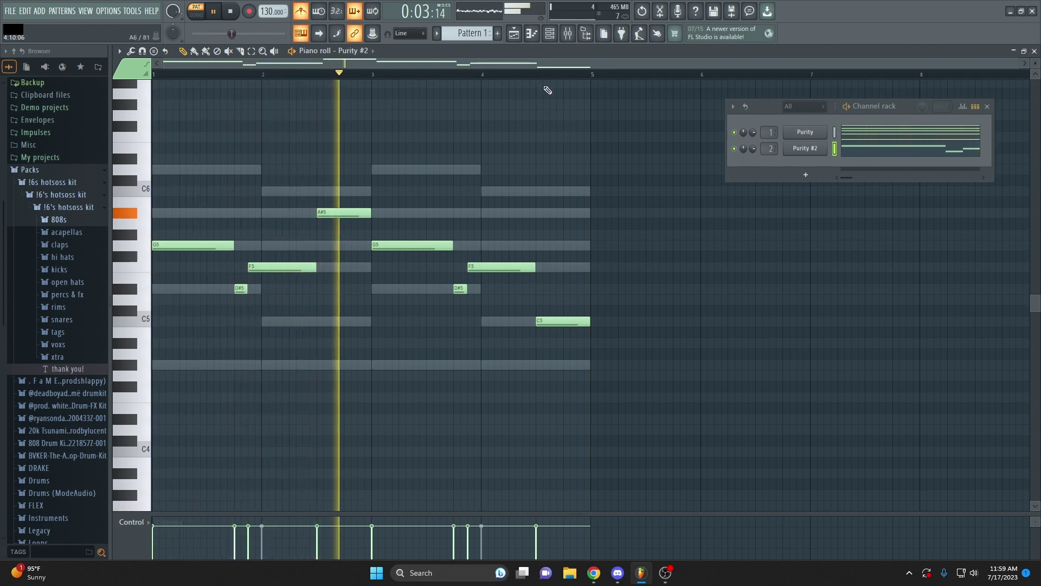
pyautogui.moveTo(753, 148); pyautogui.dragTo(753, 157)
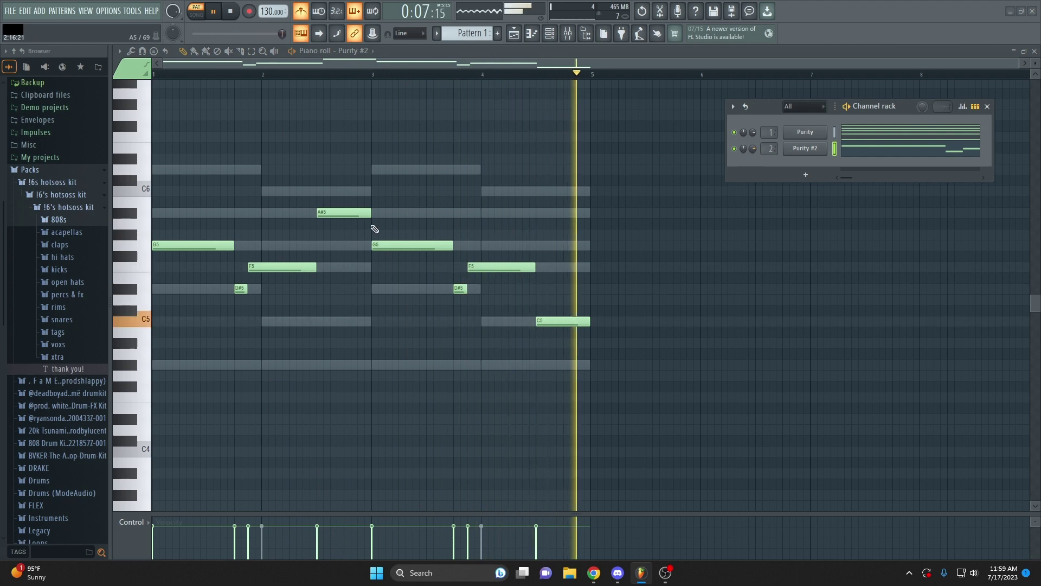
# Open the kit's hi hats folder and audition pi'erre hat, r.i.p. og hat, road runnin' hat and santa hat
pyautogui.scroll(-3, 76, 272)
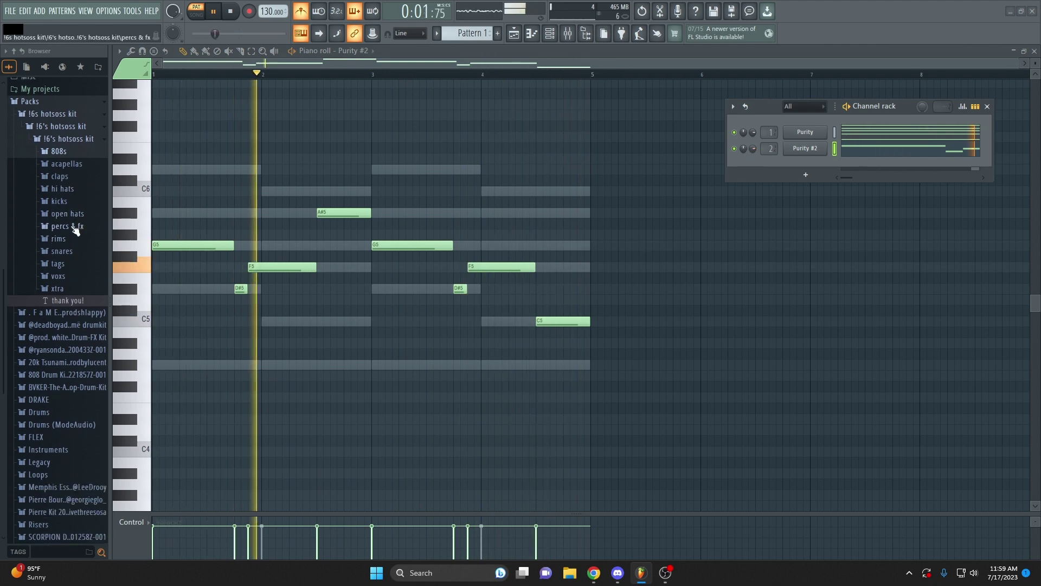
pyautogui.click(64, 188)
pyautogui.scroll(-3, 73, 272)
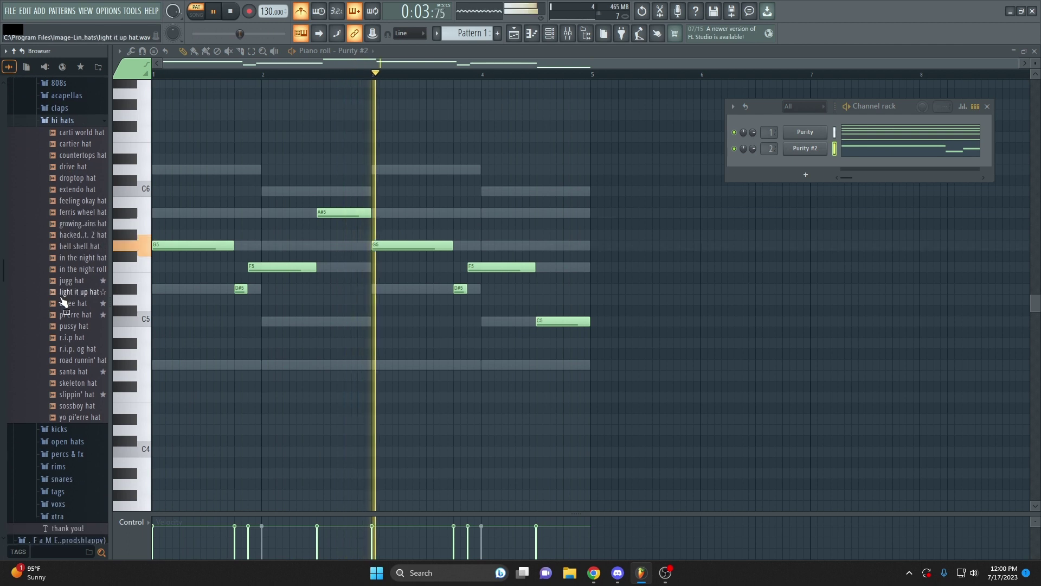
pyautogui.click(71, 317)
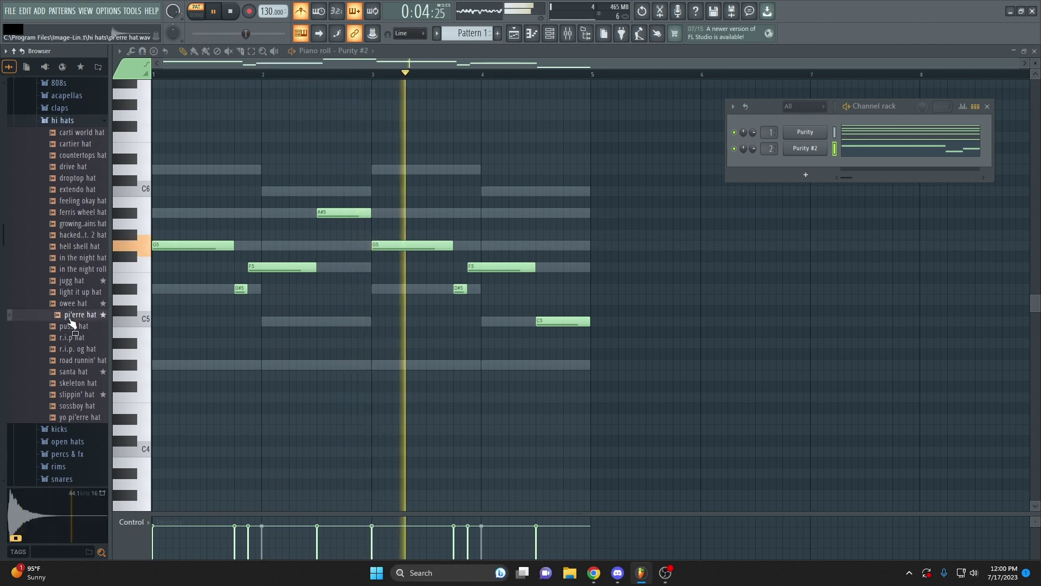
pyautogui.click(66, 350)
pyautogui.click(65, 360)
pyautogui.click(60, 373)
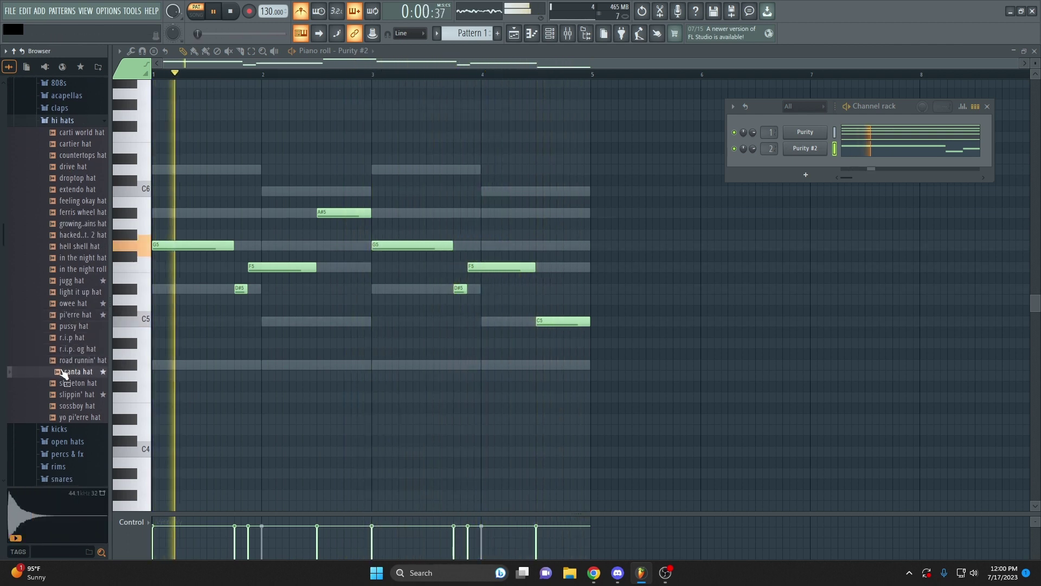
# Audition in the night roll, in the night hat, hell shell hat, hacked my instagram pt. 2 hat and drive hat
pyautogui.click(67, 271)
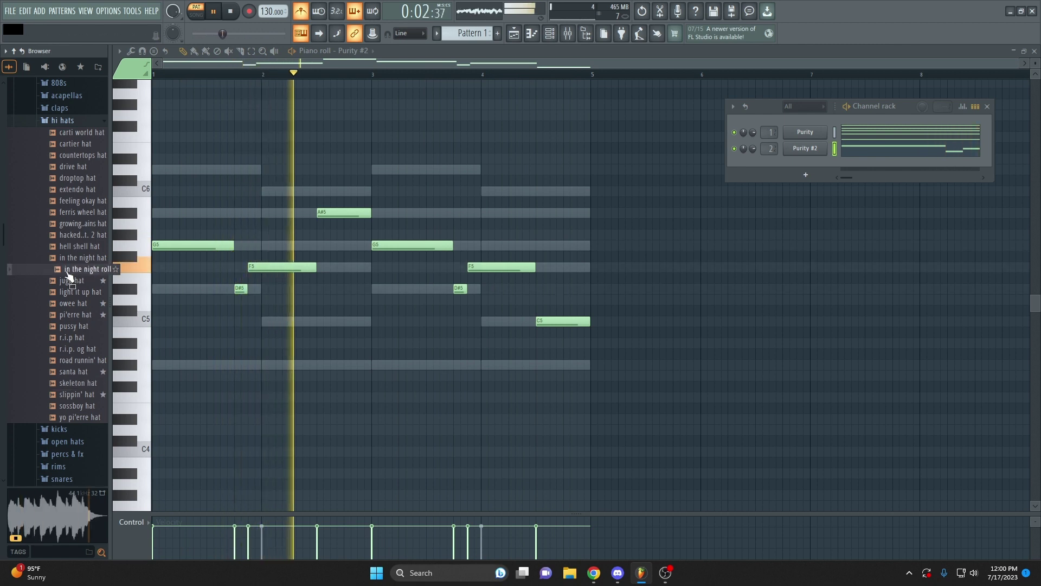
pyautogui.click(67, 260)
pyautogui.click(67, 248)
pyautogui.click(68, 237)
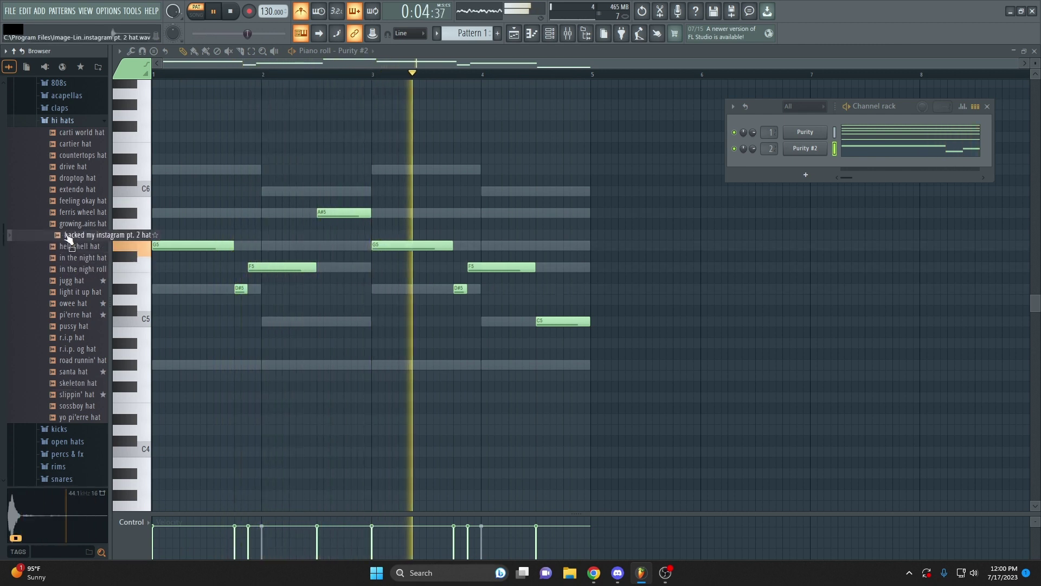
pyautogui.scroll(2, 67, 244)
pyautogui.click(66, 238)
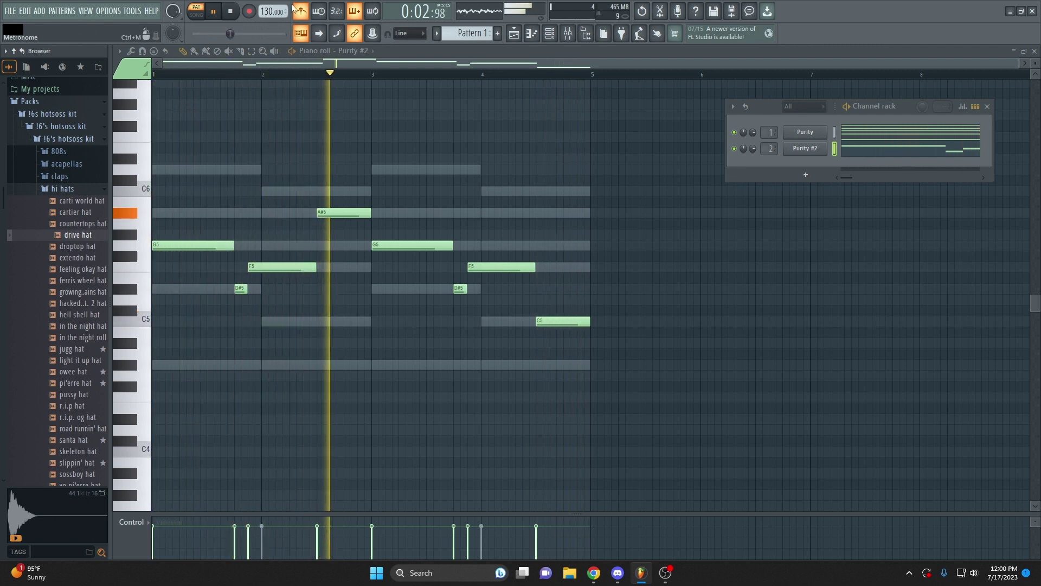
# Set the project tempo to 142 BPM and audition countertops hat and r.i.p hat
pyautogui.scroll(5, 263, 11)
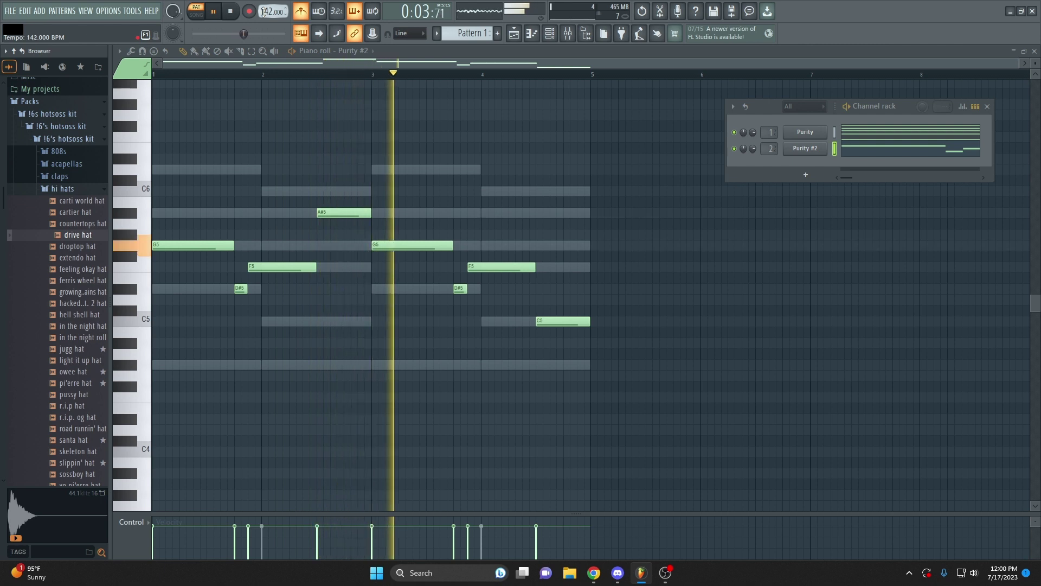
pyautogui.click(72, 224)
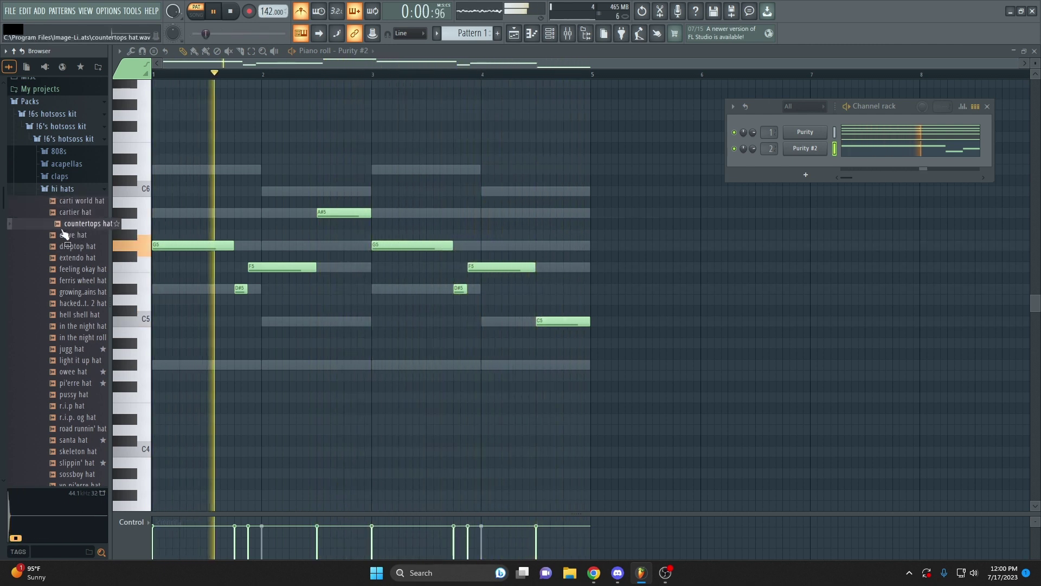
pyautogui.scroll(-3, 64, 233)
pyautogui.click(68, 339)
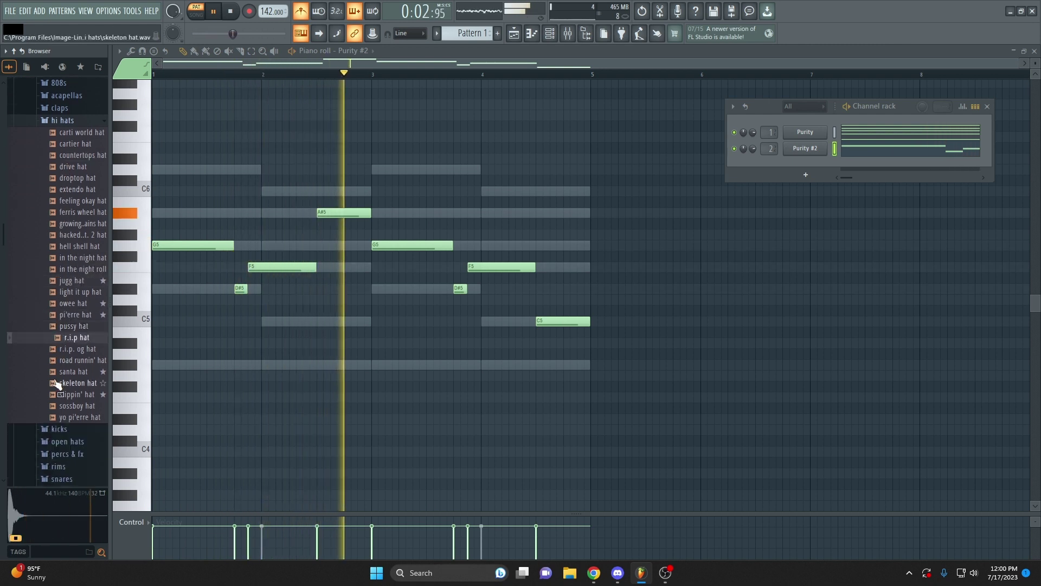
# Add pi'erre hat to the channel rack, fill each 2 steps, and open its pattern in the piano roll
pyautogui.moveTo(73, 315); pyautogui.dragTo(778, 170)
pyautogui.rightClick(796, 168)
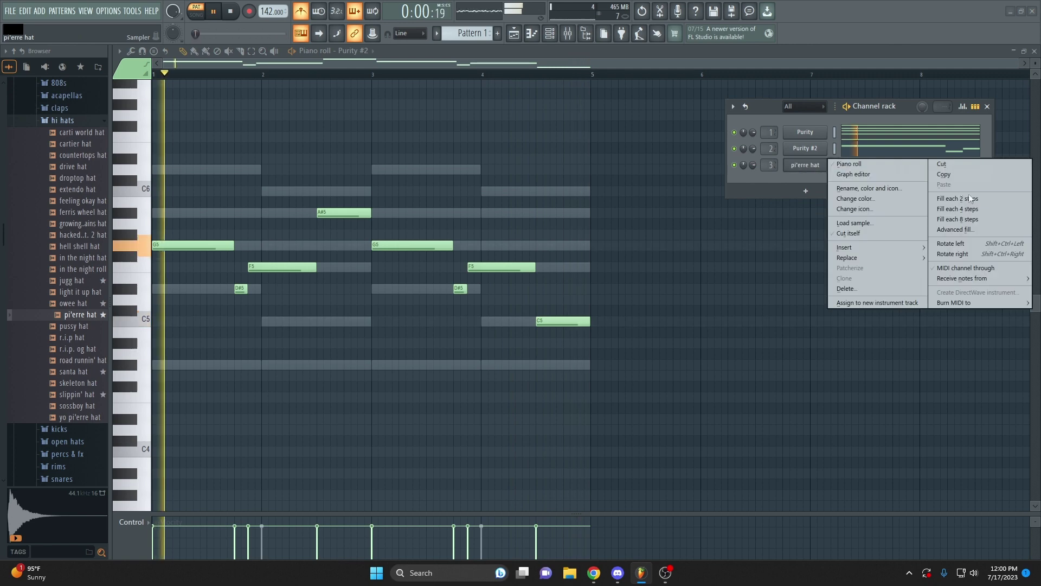
pyautogui.click(952, 199)
pyautogui.rightClick(822, 167)
pyautogui.click(849, 164)
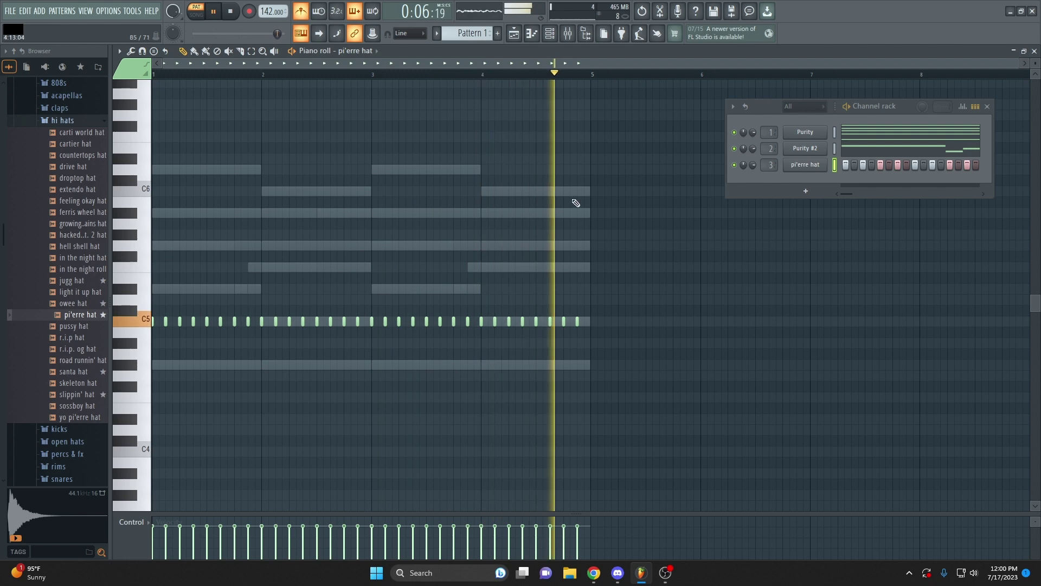
# Add an extra C5 hi-hat hit at step 6 of bar 1 and of bar 3
pyautogui.scroll(-1, 288, 218)
pyautogui.scroll(2, 165, 325)
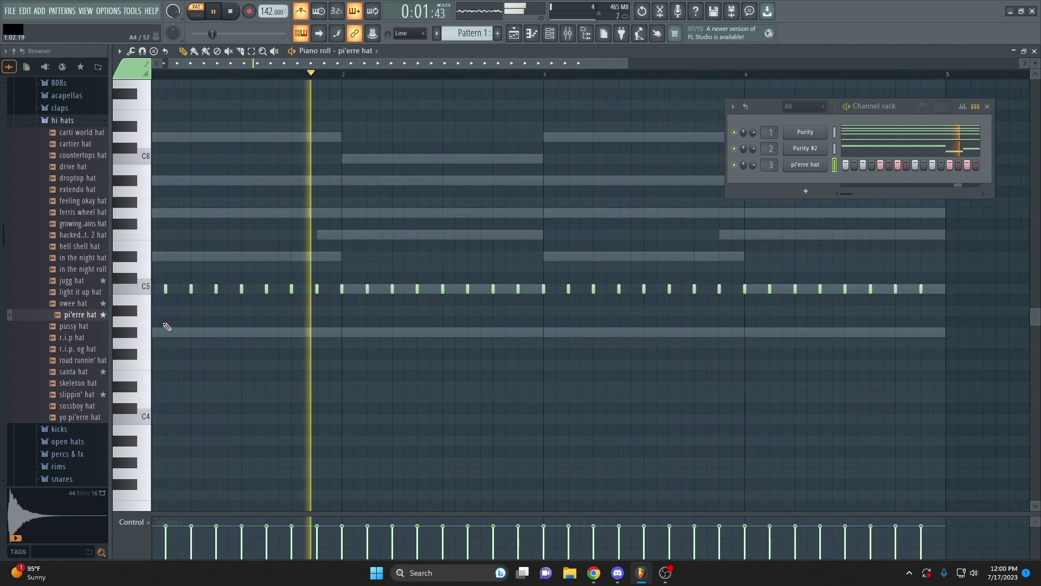
pyautogui.keyDown('ctrl'); pyautogui.scroll(-2, 190, 289); pyautogui.keyUp('ctrl')
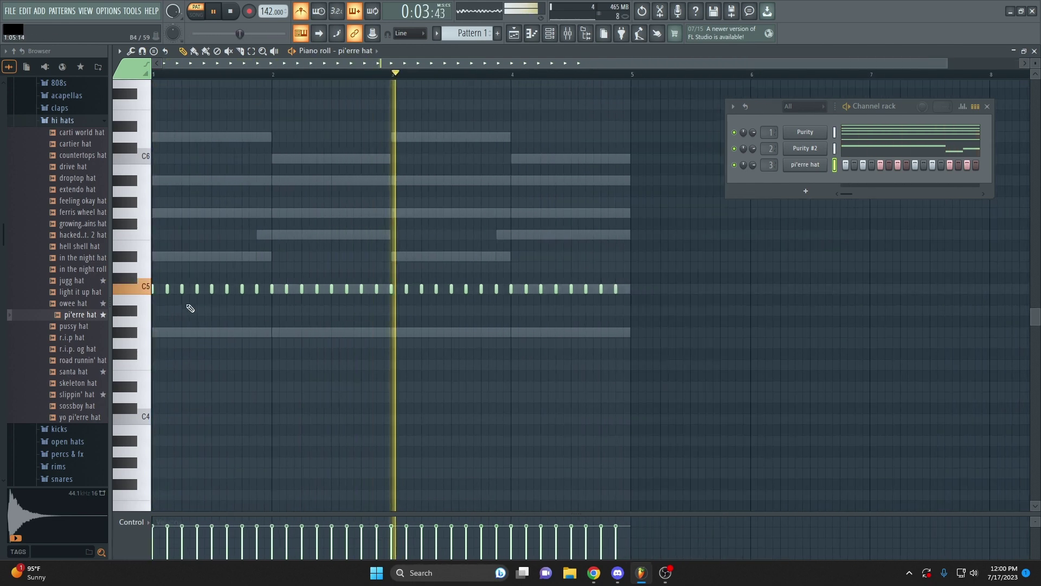
pyautogui.keyDown('ctrl'); pyautogui.scroll(2, 186, 337); pyautogui.keyUp('ctrl')
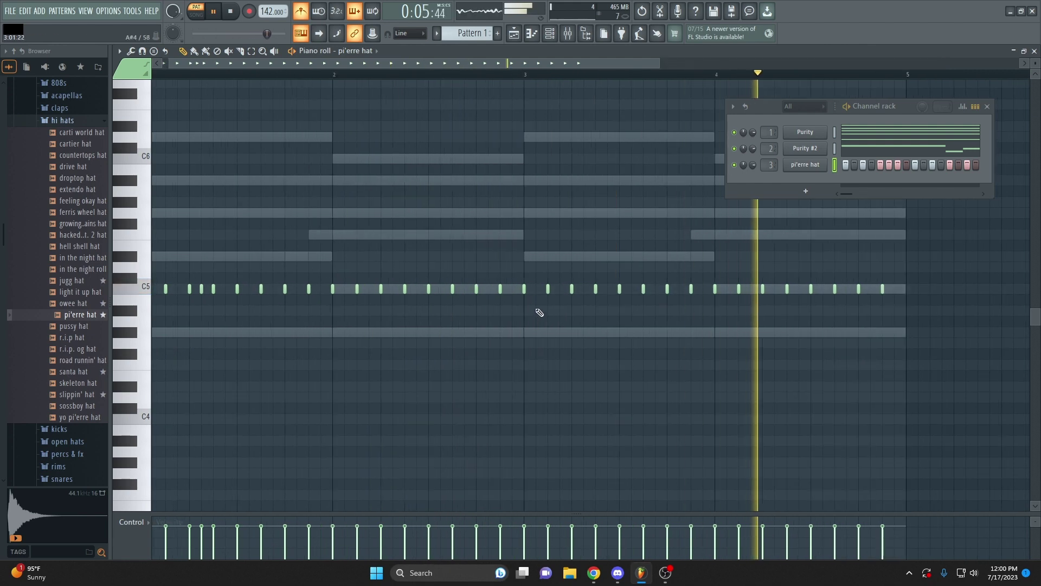
pyautogui.keyDown('ctrl'); pyautogui.scroll(-1, 293, 390); pyautogui.keyUp('ctrl')
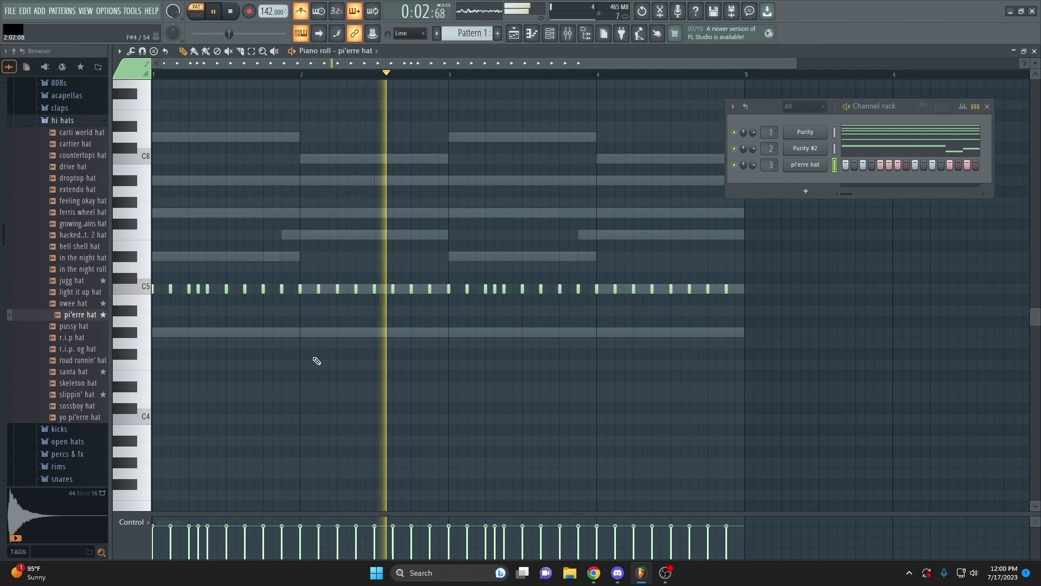
# Lengthen the hi-hat at step 13 of bar 2 to two steps and chop it into a roll with the chopper's default pattern
pyautogui.keyDown('ctrl'); pyautogui.scroll(2, 442, 310); pyautogui.keyUp('ctrl')
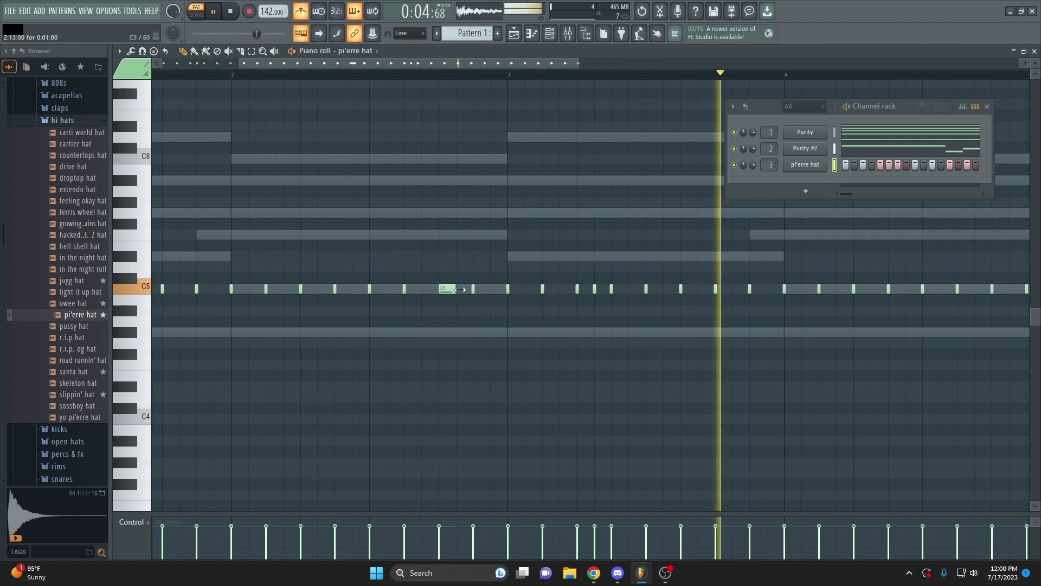
pyautogui.moveTo(460, 289); pyautogui.dragTo(476, 289)
pyautogui.keyDown('ctrl'); pyautogui.moveTo(453, 325); pyautogui.dragTo(457, 297); pyautogui.keyUp('ctrl')
pyautogui.hotkey('alt', 'u')
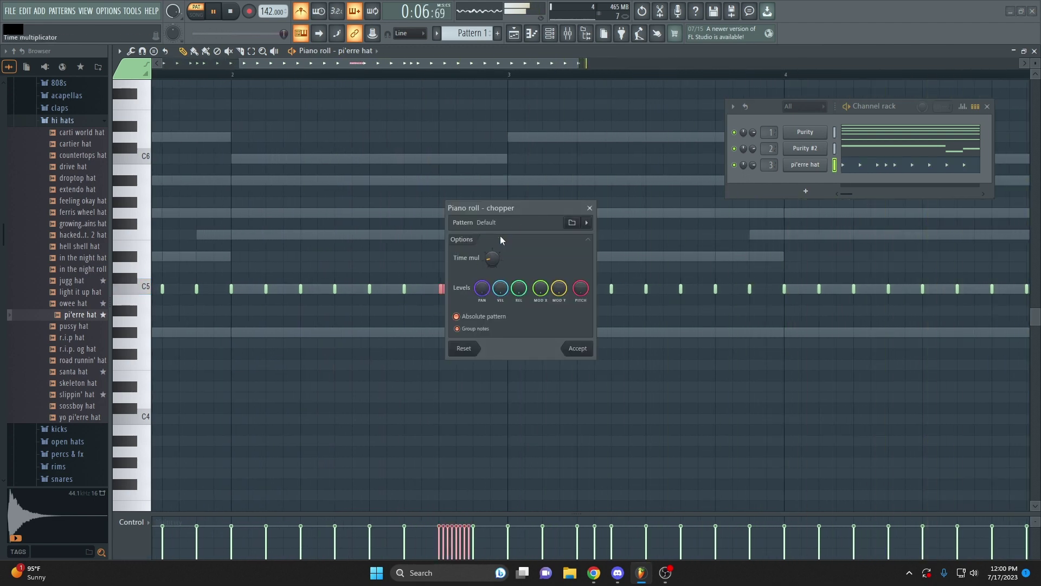
pyautogui.moveTo(527, 209); pyautogui.dragTo(585, 181)
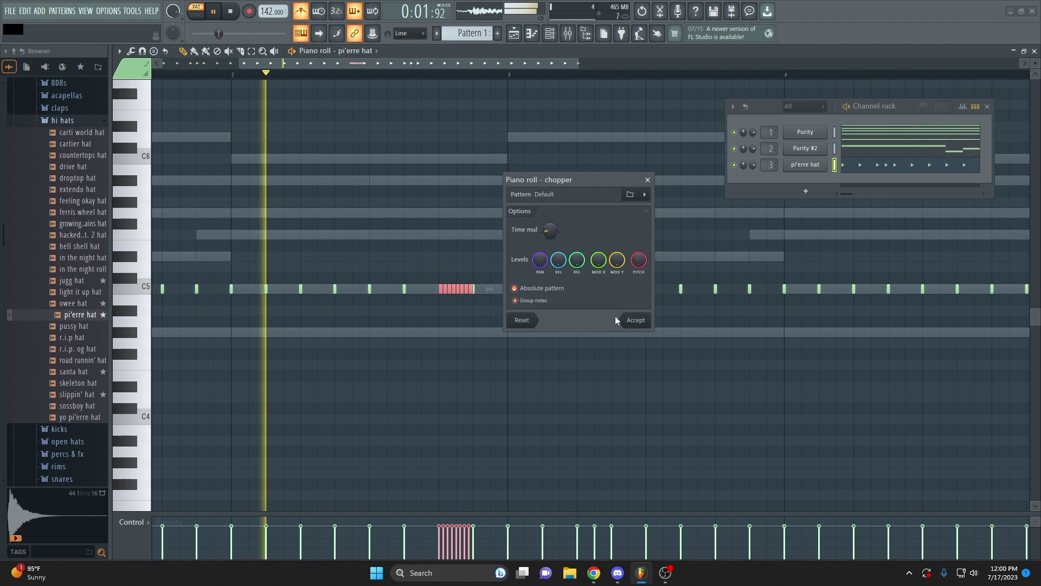
pyautogui.click(621, 320)
# Slightly lower the velocity of the hi-hat roll in bar 2 and deselect it
pyautogui.scroll(-2, 510, 353)
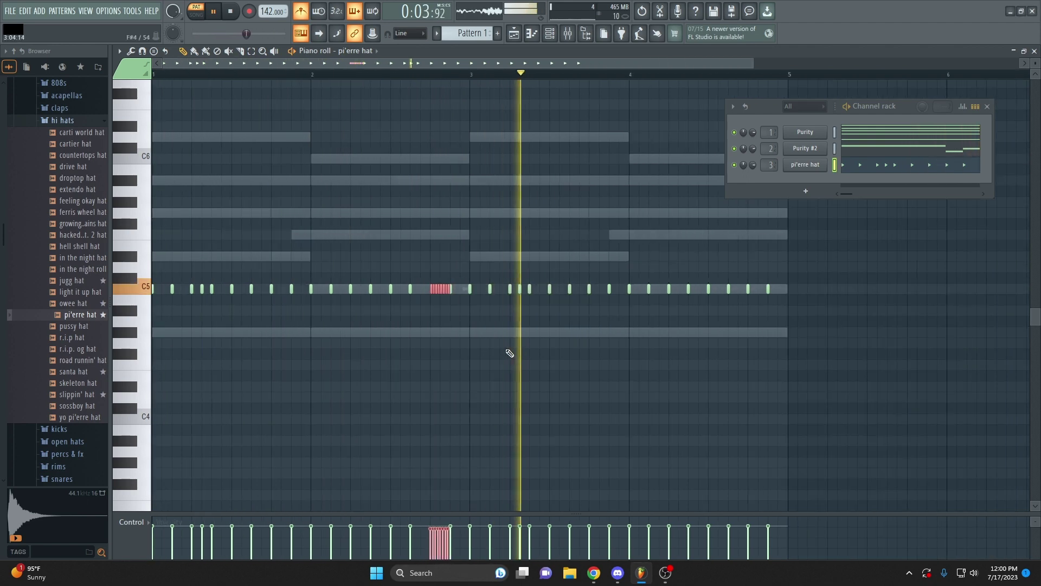
pyautogui.hotkey('ctrl', 'd')
pyautogui.scroll(-1, 499, 352)
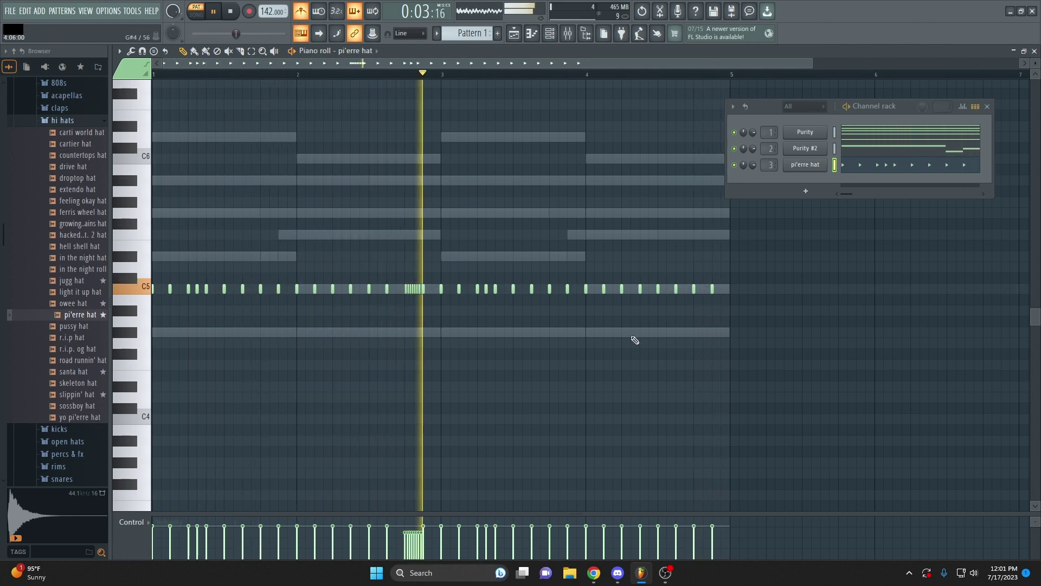
# Stop playback and replace the hi-hats in bars 3 and 4 with a duplicate of the pattern from bars 1 and 2
pyautogui.press('space')
pyautogui.moveTo(710, 325); pyautogui.dragTo(464, 240)
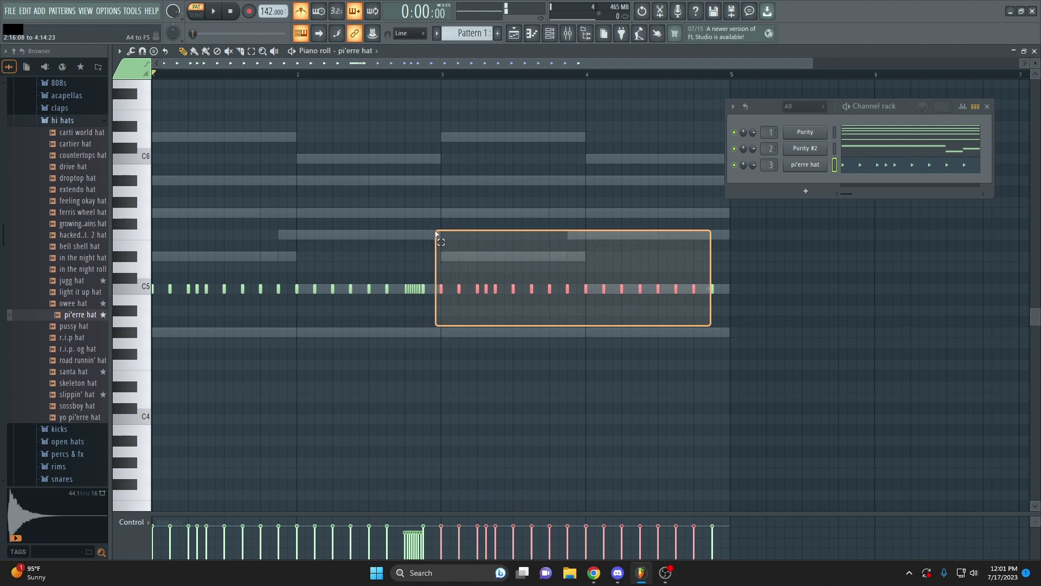
pyautogui.press('Delete')
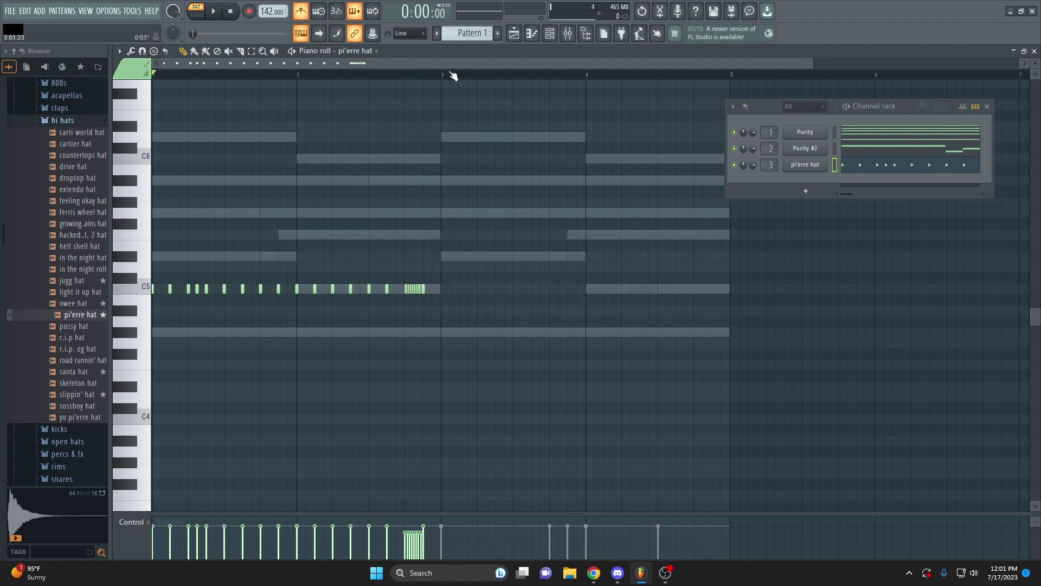
pyautogui.moveTo(452, 76); pyautogui.dragTo(2, 70)
pyautogui.hotkey('ctrl', 'b')
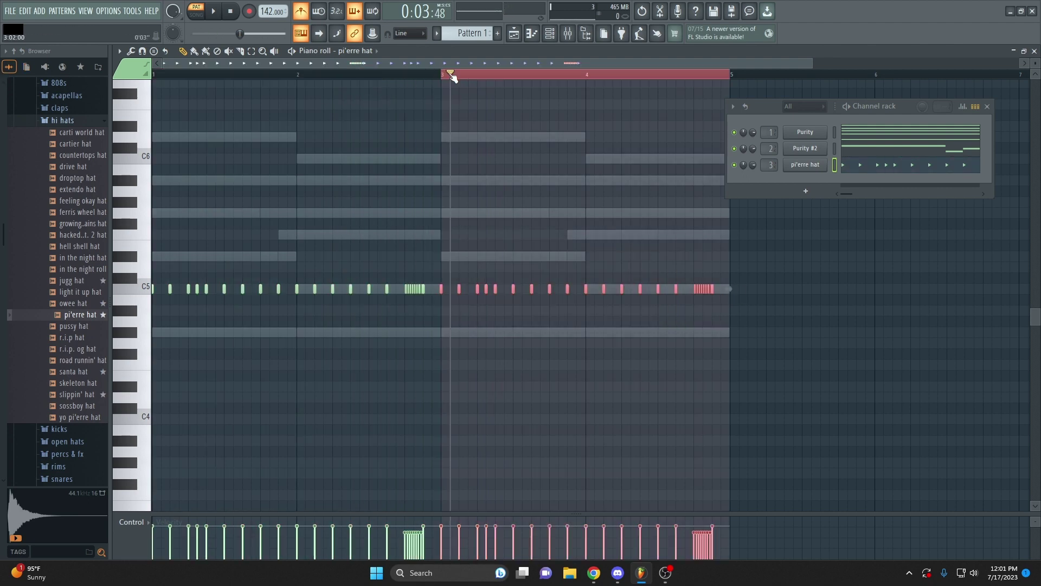
pyautogui.hotkey('ctrl', 'd')
pyautogui.moveTo(450, 76); pyautogui.dragTo(10, 70)
pyautogui.scroll(-1, 290, 155)
pyautogui.scroll(-1, 314, 170)
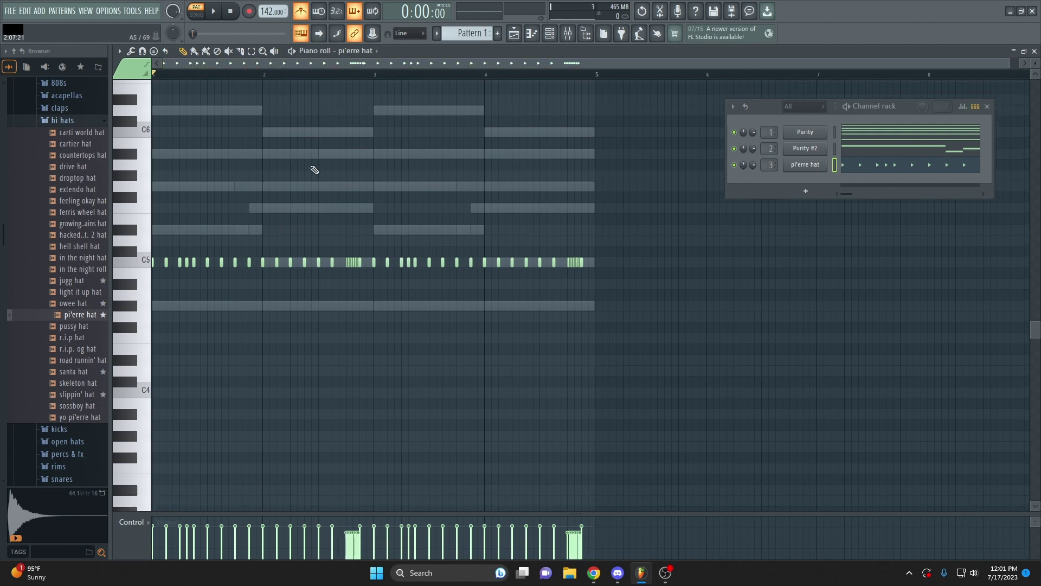
pyautogui.scroll(1, 314, 170)
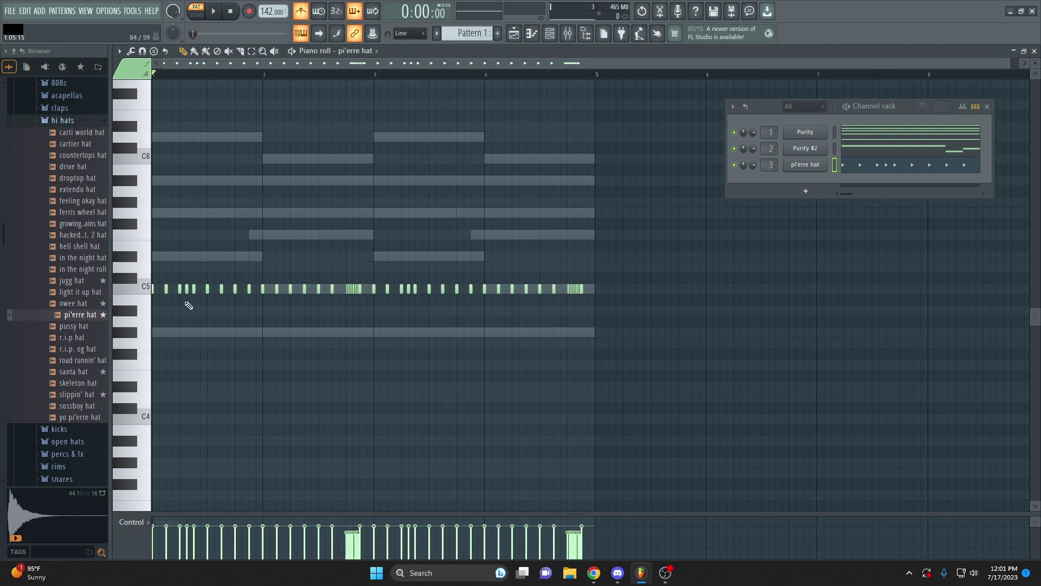
pyautogui.scroll(-2, 235, 155)
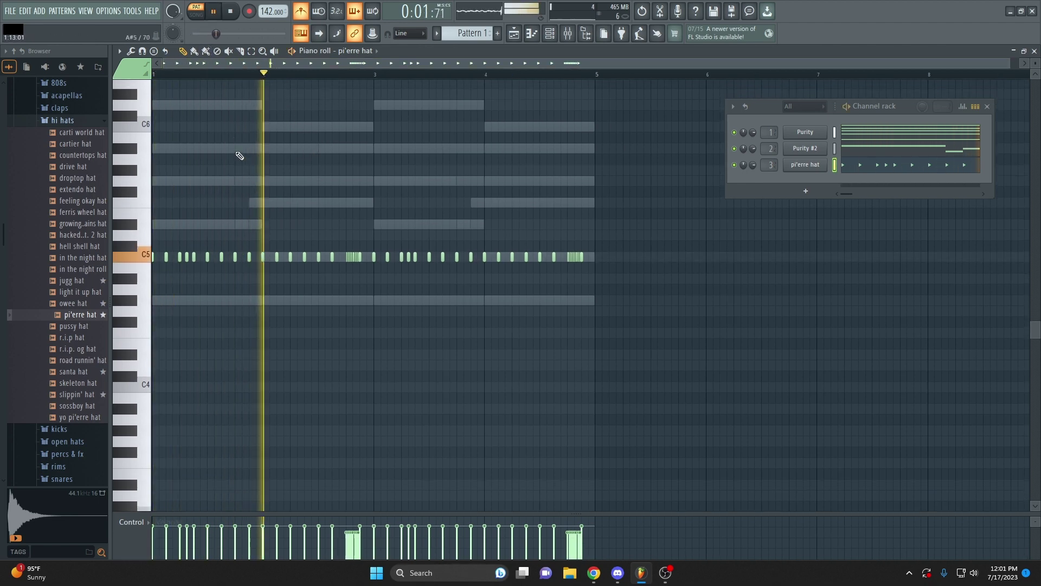
# Switch from the hi hats folder to claps and audition samples from ballad clap down to dropped out clap
pyautogui.click(86, 120)
pyautogui.click(68, 107)
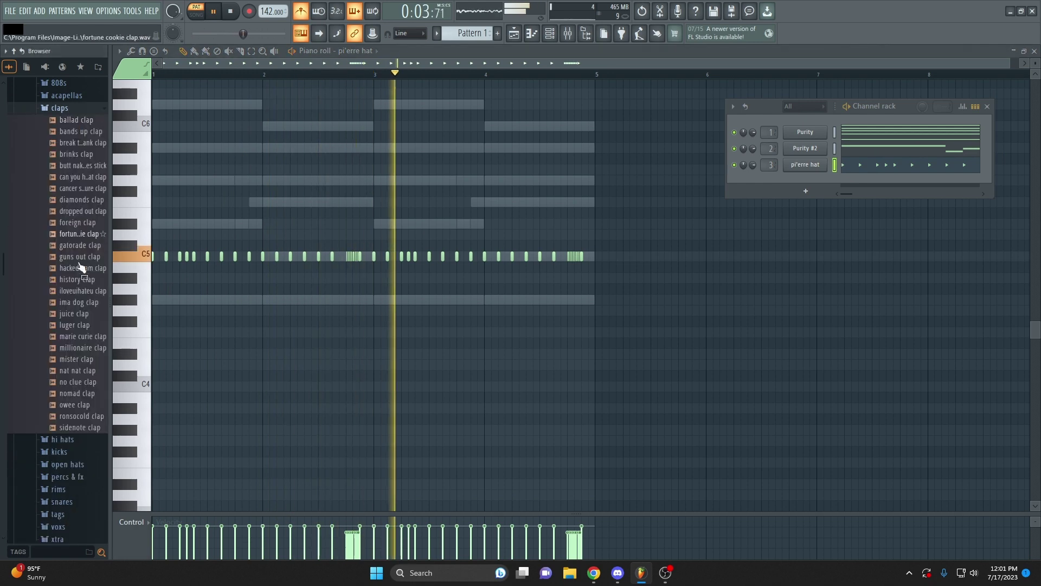
pyautogui.click(71, 121)
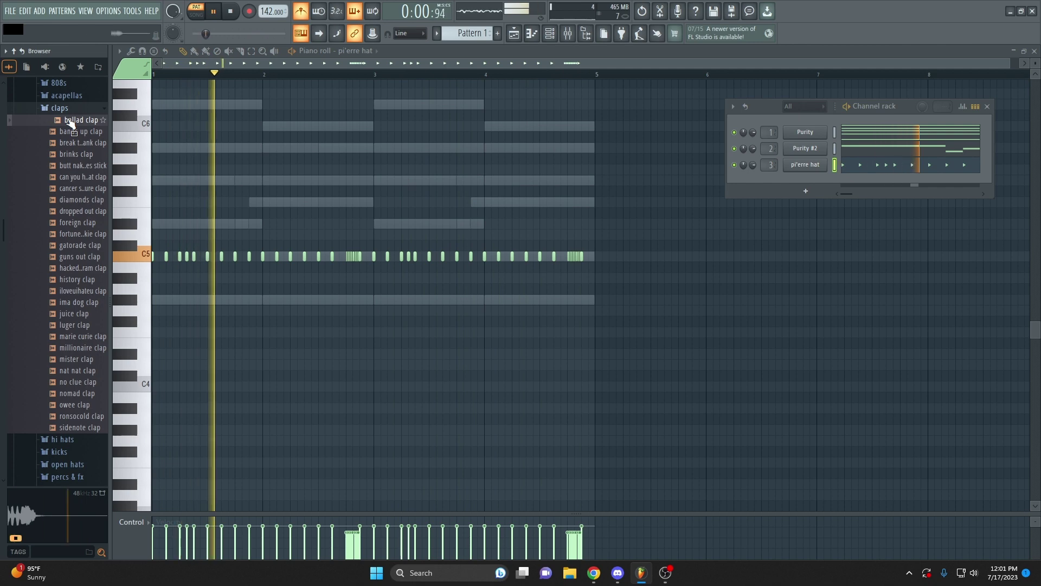
pyautogui.click(63, 144)
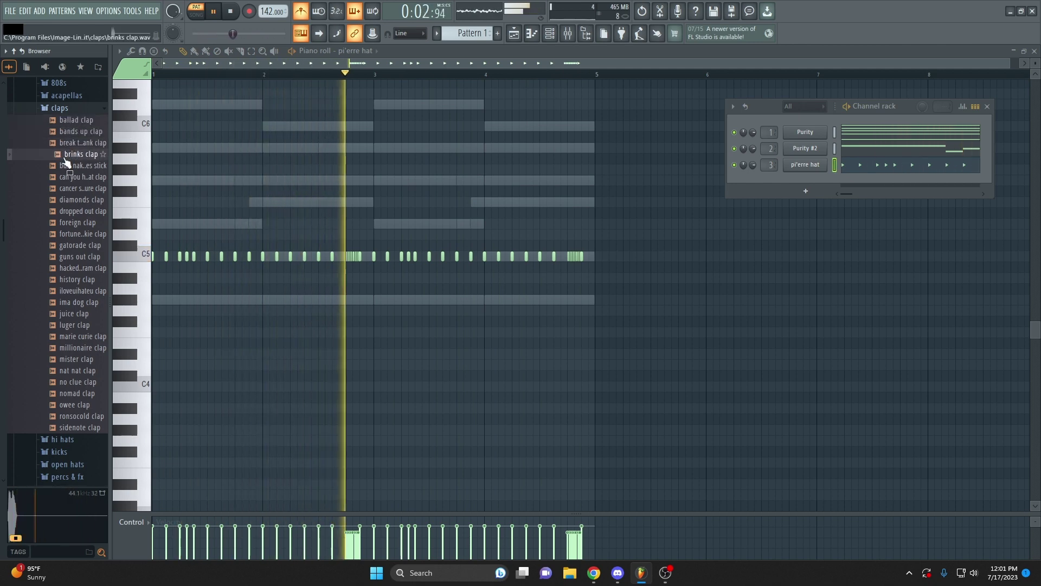
pyautogui.click(71, 167)
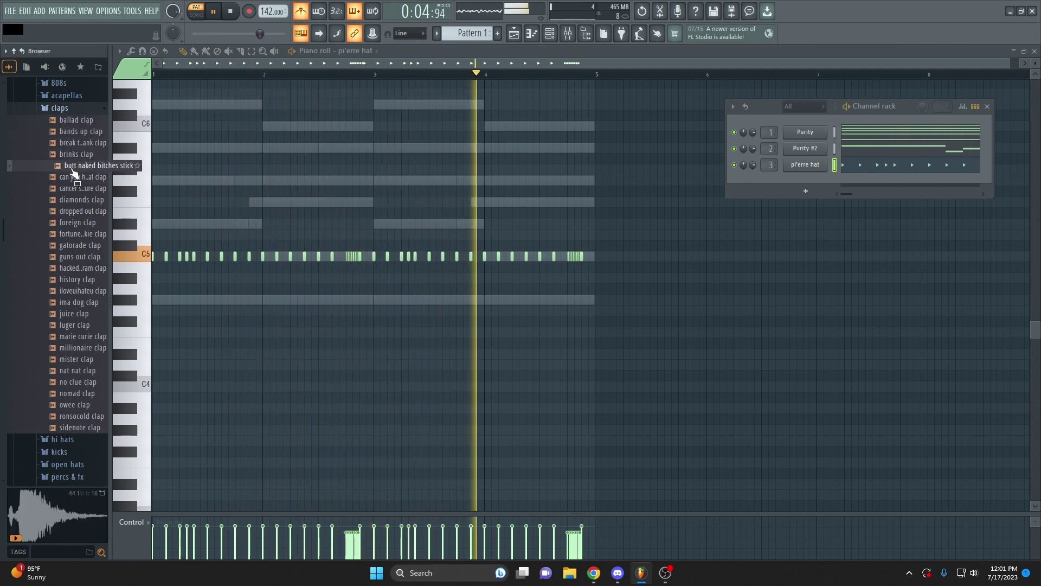
pyautogui.press('Down')
pyautogui.press('Down')
pyautogui.press('Down')
pyautogui.press('Down')
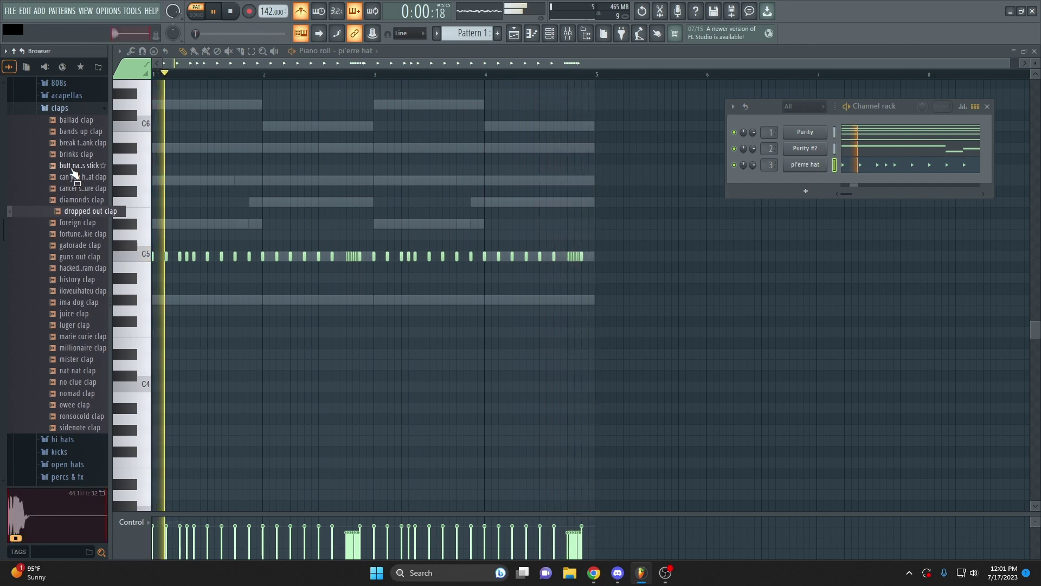
# Audition further claps, including gatorade clap, fortune cookie clap, hacked my instagram clap and iloveuihateu clap
pyautogui.press('Down')
pyautogui.press('Down')
pyautogui.press('Down')
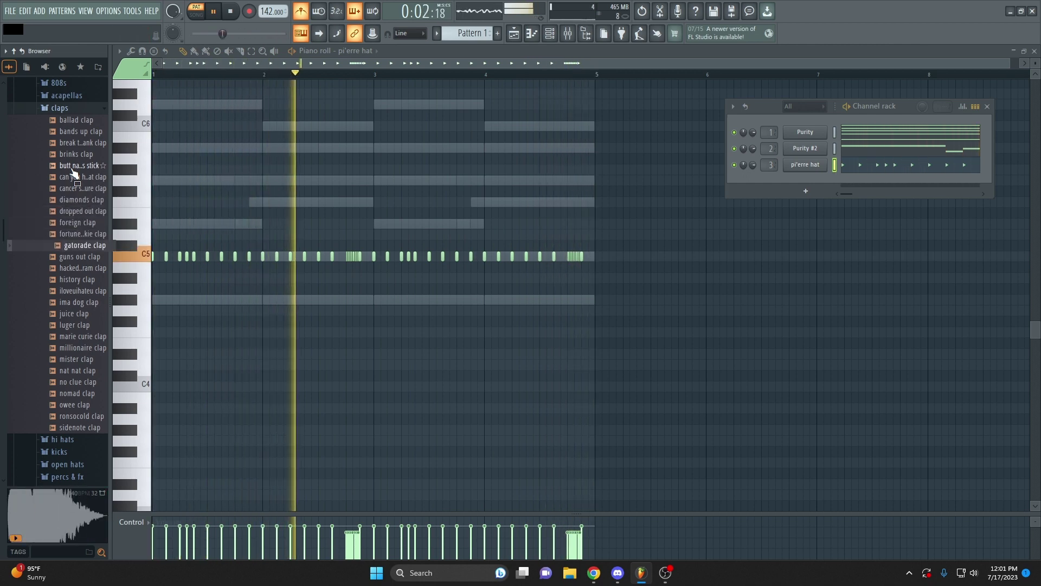
pyautogui.press('Up')
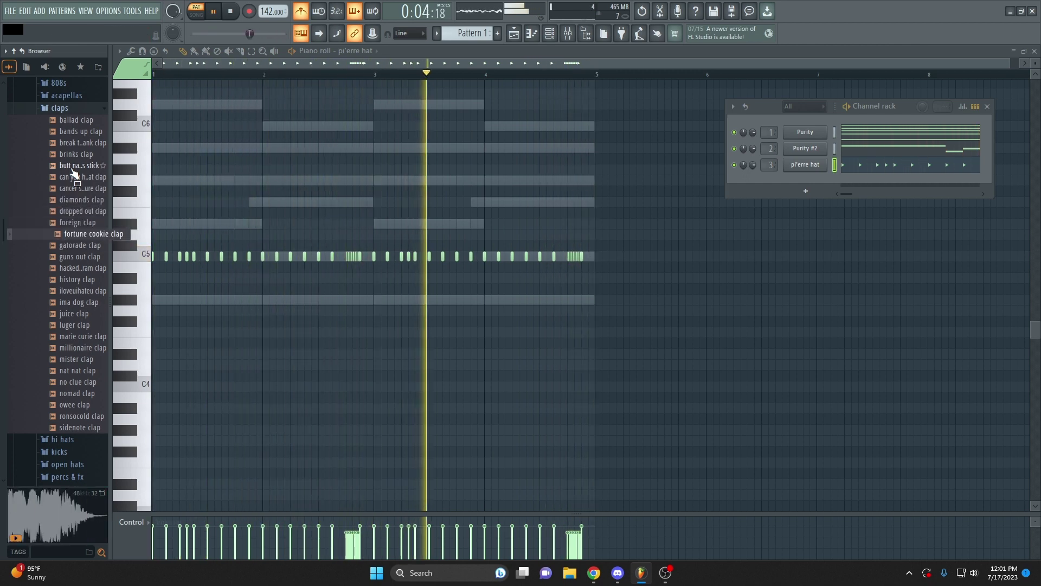
pyautogui.press('Down')
pyautogui.press('Down')
pyautogui.press('Down')
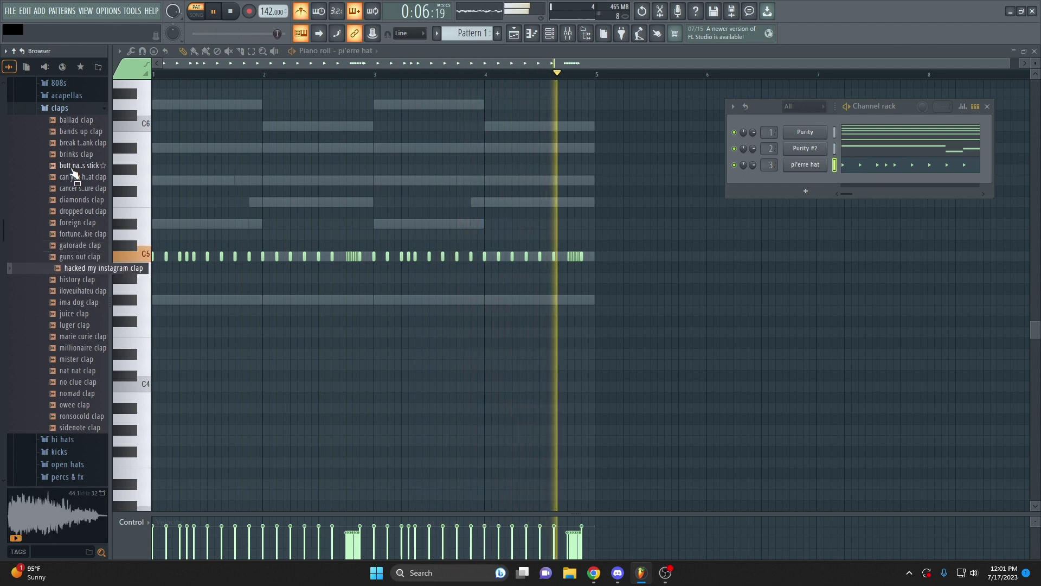
pyautogui.press('Down')
pyautogui.press('Down')
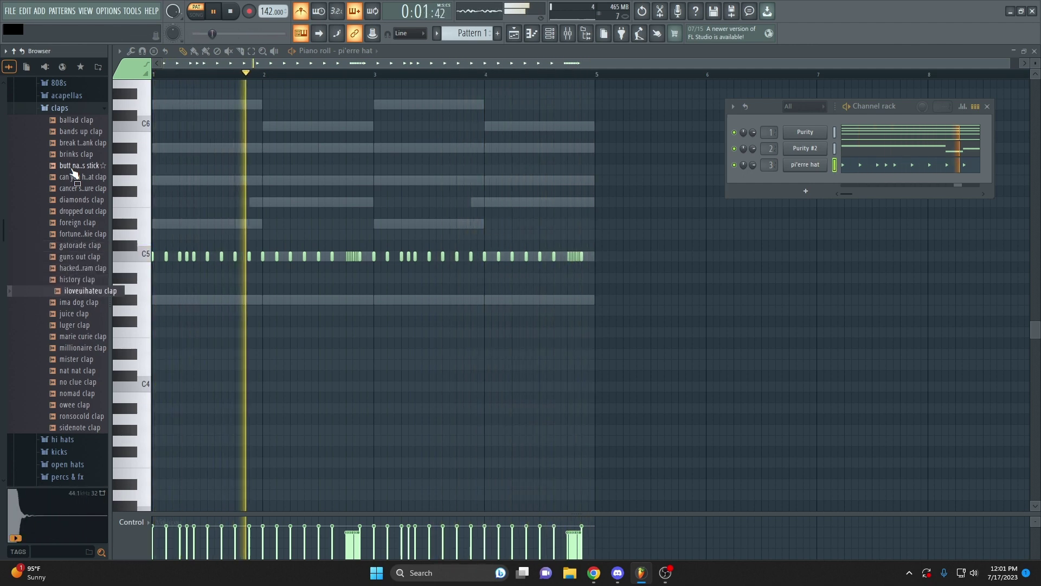
# Add iloveuihateu clap to the channel rack and place a C5 note at step 9 of each of the four bars in its piano roll
pyautogui.moveTo(60, 290); pyautogui.dragTo(781, 185)
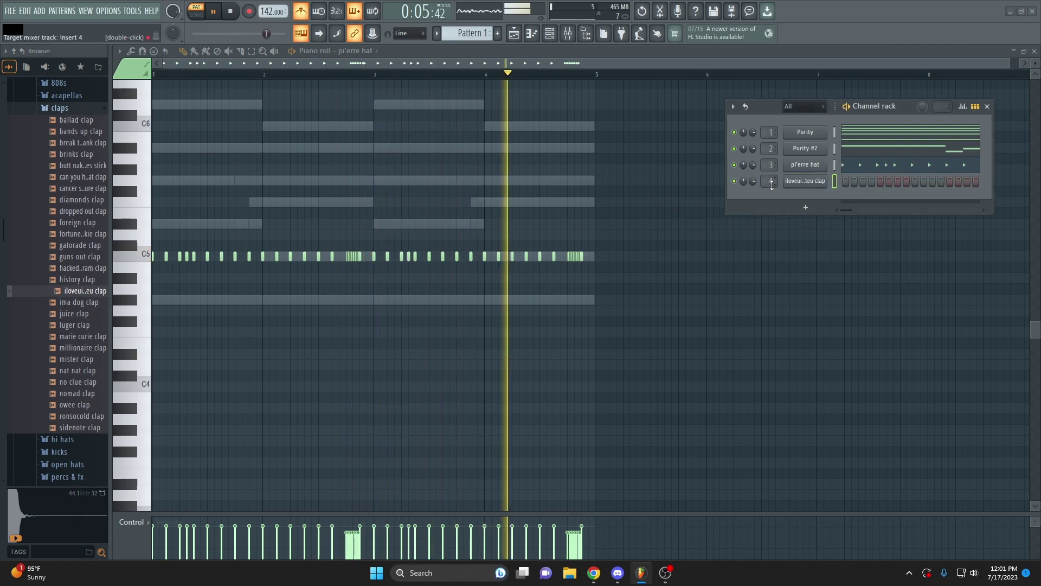
pyautogui.rightClick(825, 177)
pyautogui.click(837, 180)
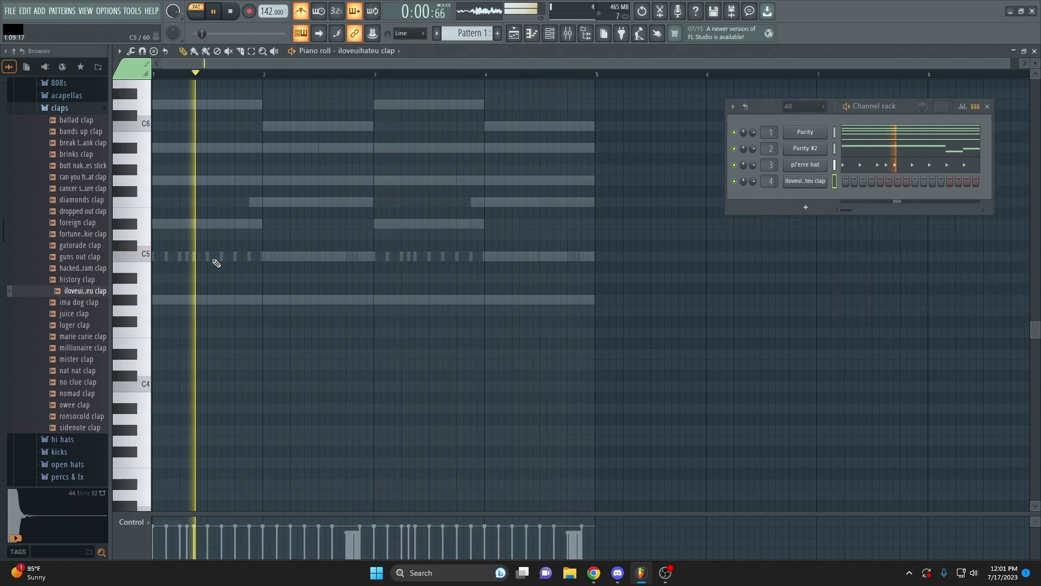
pyautogui.click(211, 256)
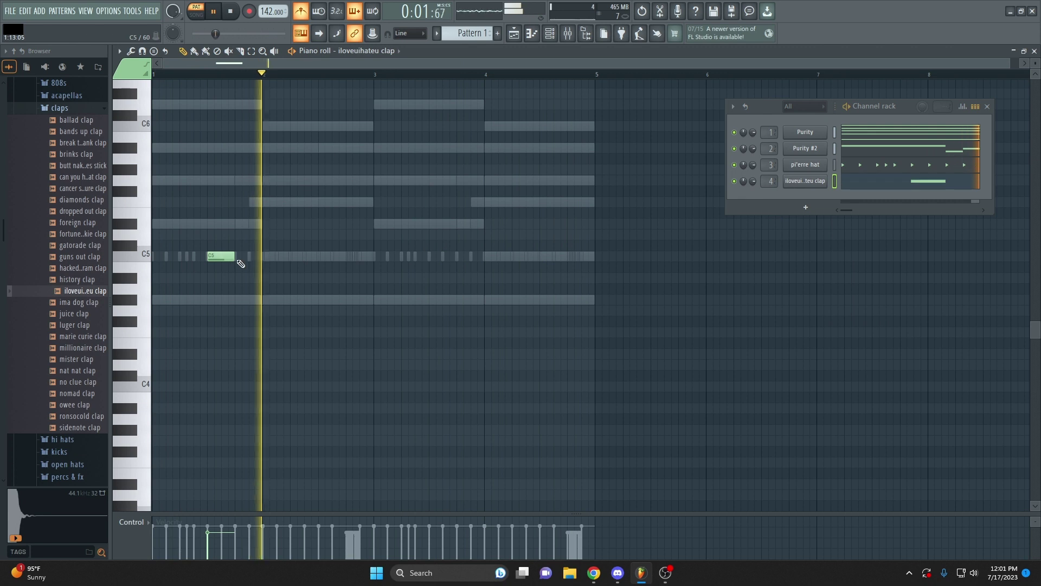
pyautogui.click(320, 256)
pyautogui.click(432, 256)
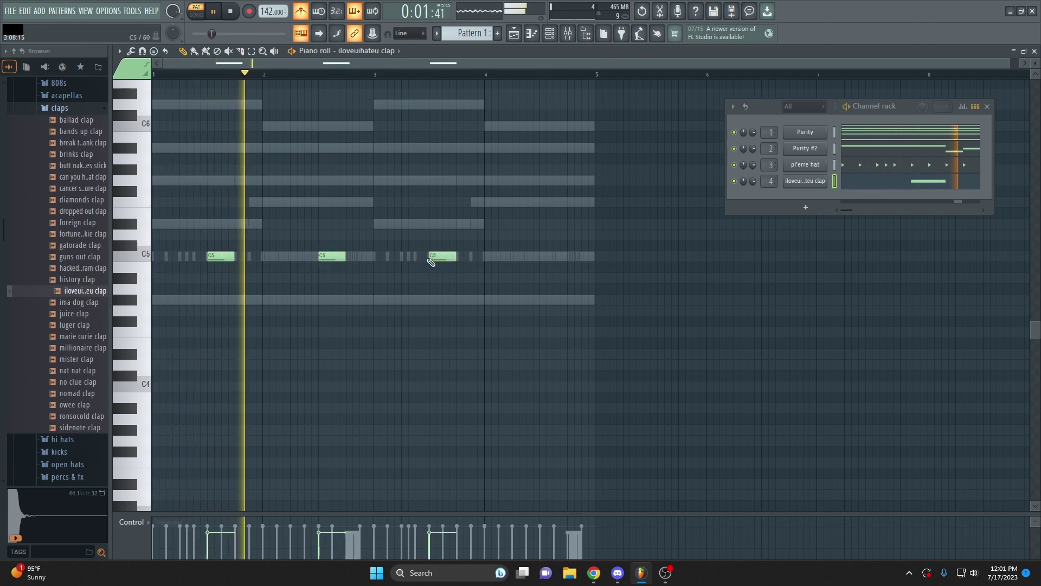
pyautogui.click(542, 256)
# Slightly raise the velocity of all four clap notes together and deselect them
pyautogui.scroll(-1, 499, 287)
pyautogui.moveTo(567, 247); pyautogui.dragTo(190, 161)
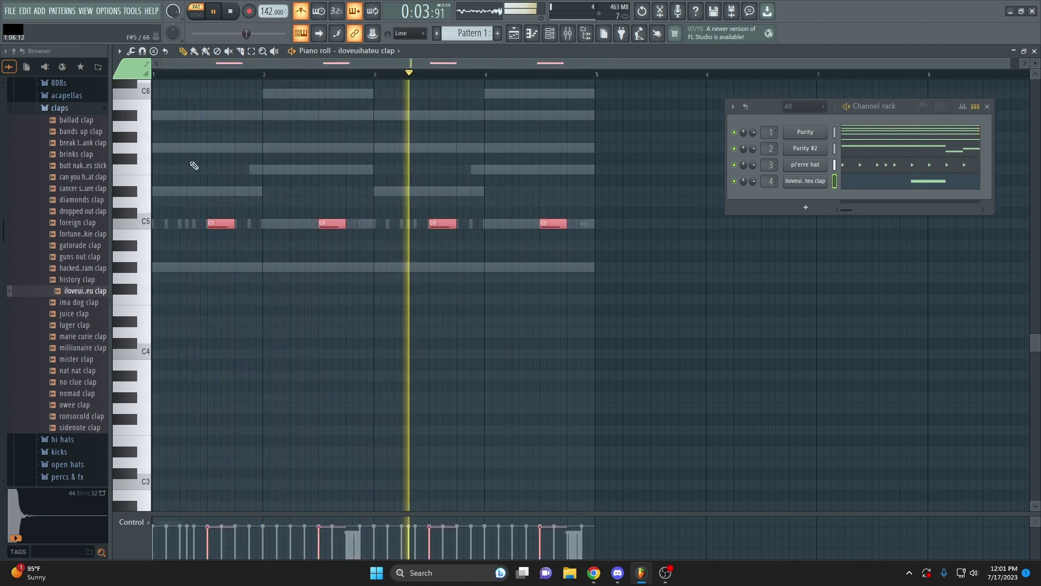
pyautogui.keyDown('ctrl'); pyautogui.click(207, 168); pyautogui.keyUp('ctrl')
pyautogui.scroll(1, 220, 207)
# Close the claps folder, browse the percs & fx folder and audition top triangle
pyautogui.click(74, 108)
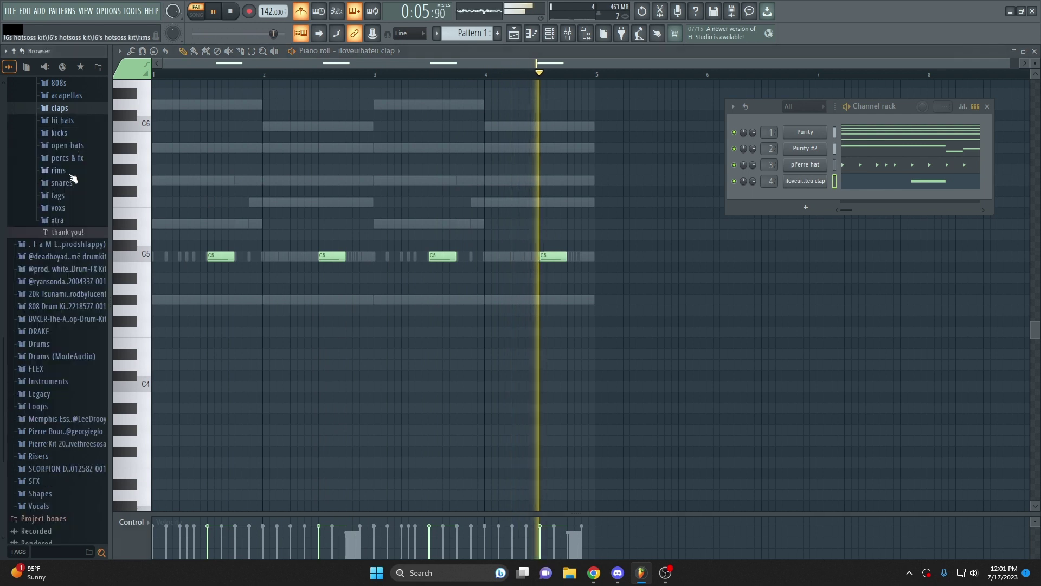
pyautogui.scroll(2, 73, 179)
pyautogui.scroll(-1, 459, 271)
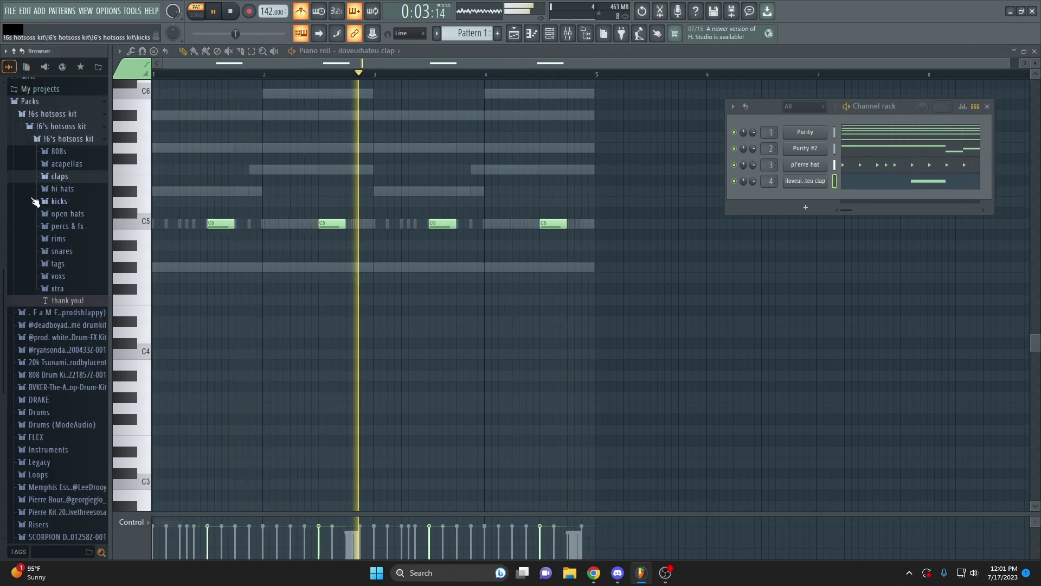
pyautogui.click(72, 232)
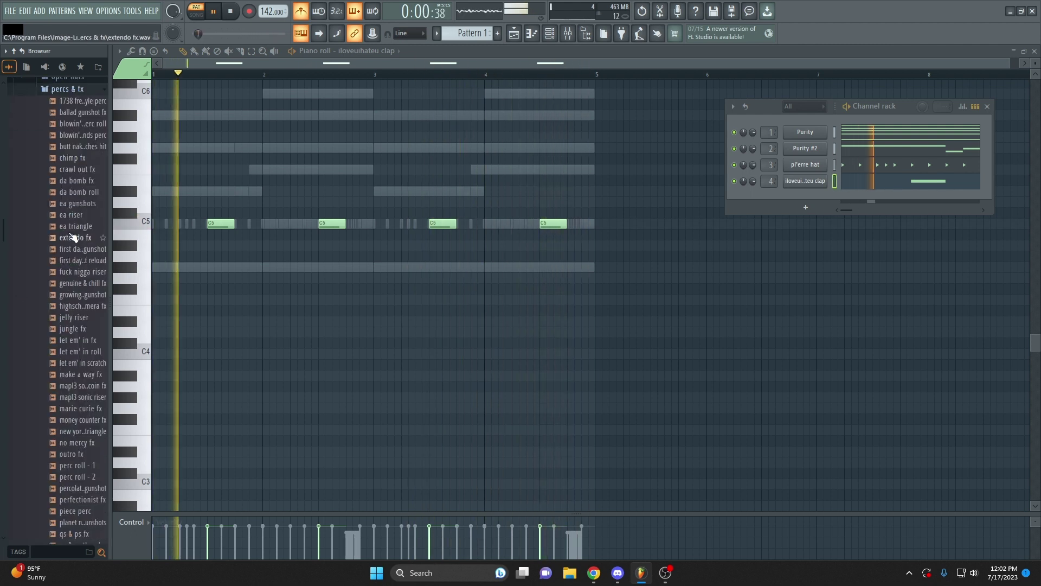
pyautogui.scroll(-10, 74, 268)
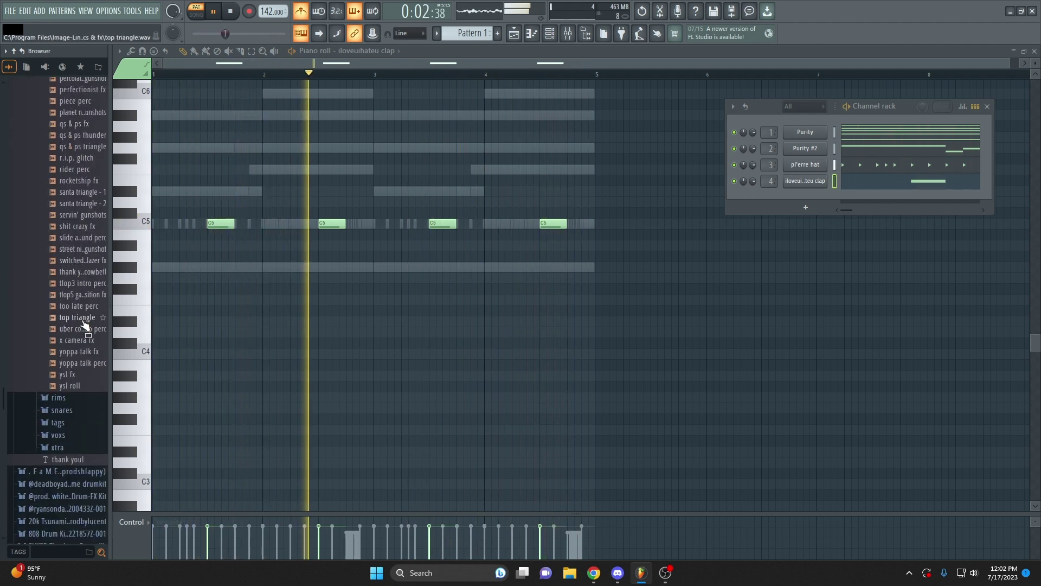
pyautogui.click(83, 319)
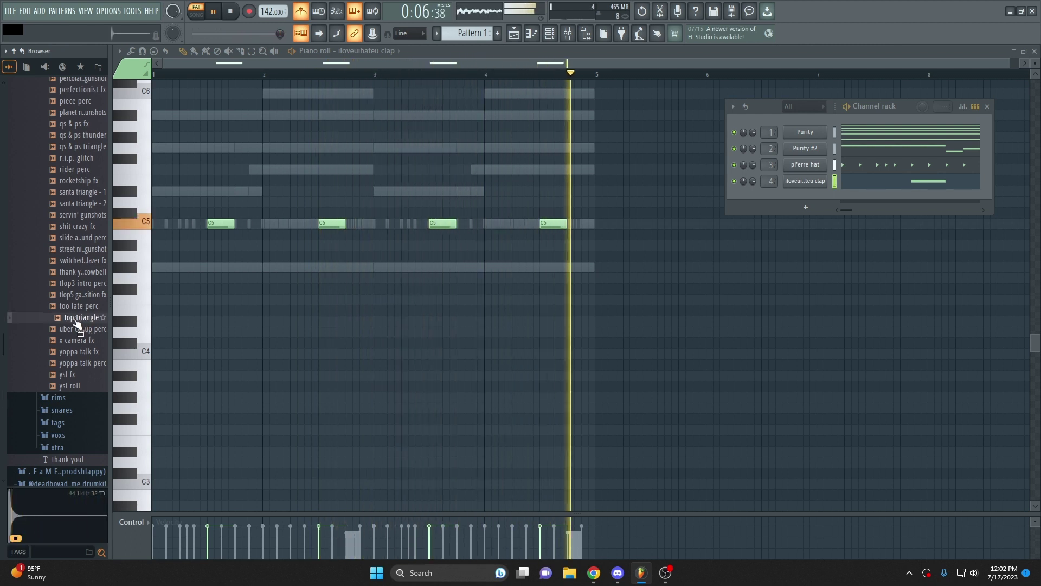
# Add top triangle to the channel rack and place C5 hits at step 13 of bars 2 and 4, with slightly lowered velocity
pyautogui.moveTo(78, 324); pyautogui.dragTo(779, 201)
pyautogui.rightClick(827, 197)
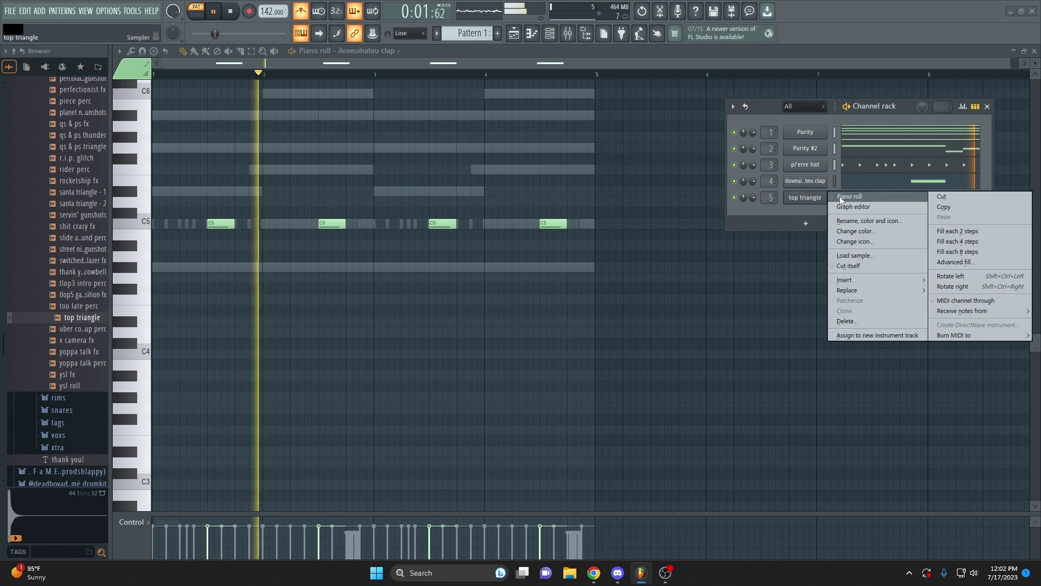
pyautogui.click(841, 200)
pyautogui.click(351, 224)
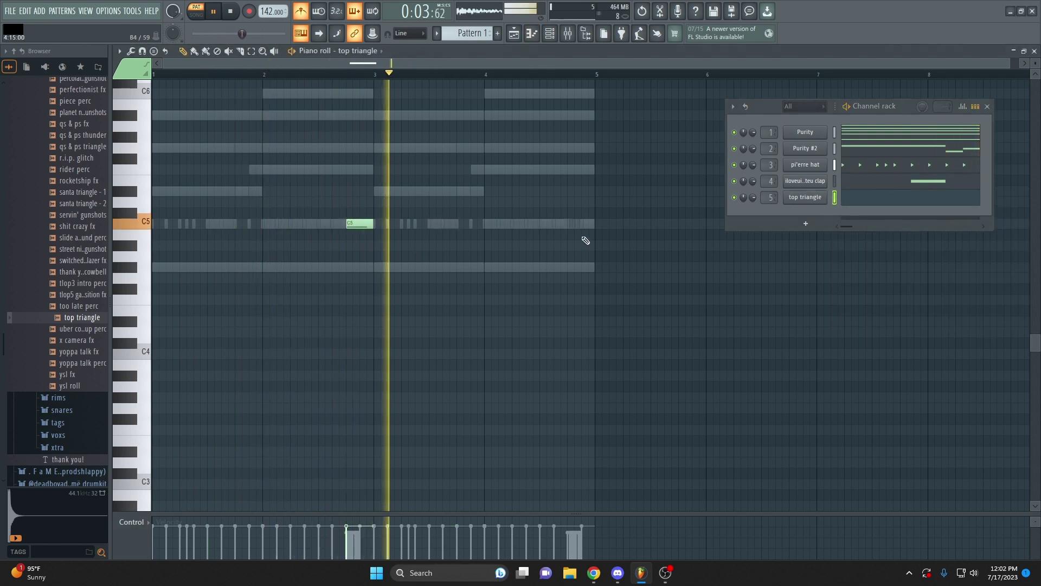
pyautogui.click(575, 223)
pyautogui.hotkey('ctrl', 'a')
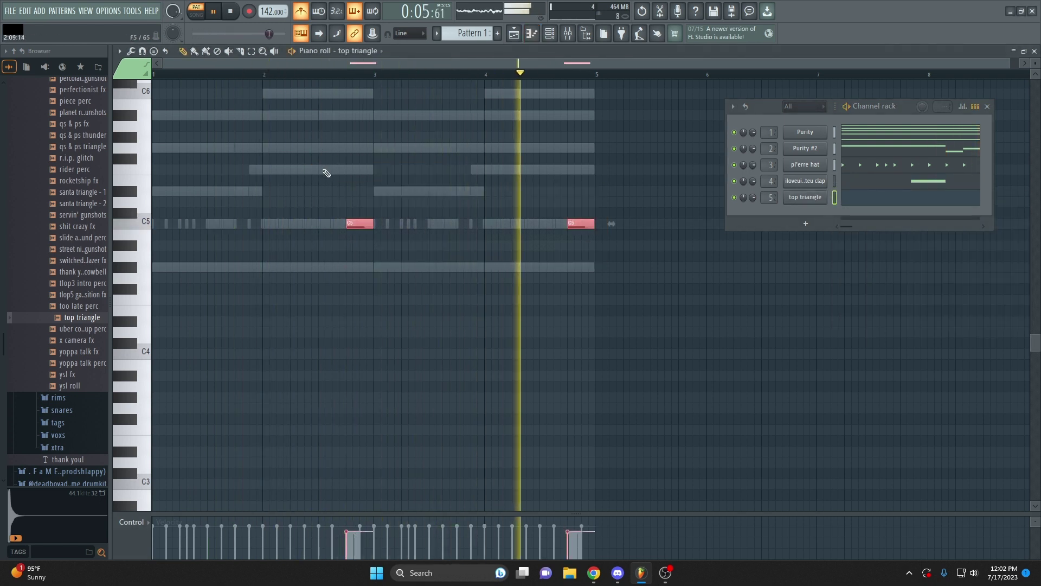
pyautogui.click(344, 174)
# Audition samples in the percs & fx folder, including perc roll - 1 and ea triangle, and close the folder
pyautogui.scroll(2, 320, 190)
pyautogui.scroll(4, 62, 264)
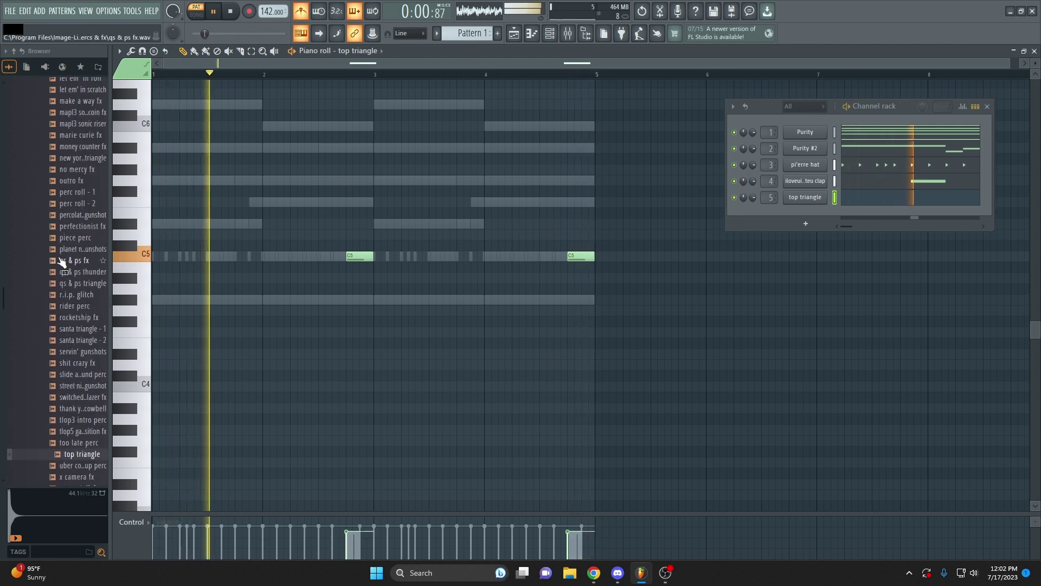
pyautogui.scroll(4, 64, 266)
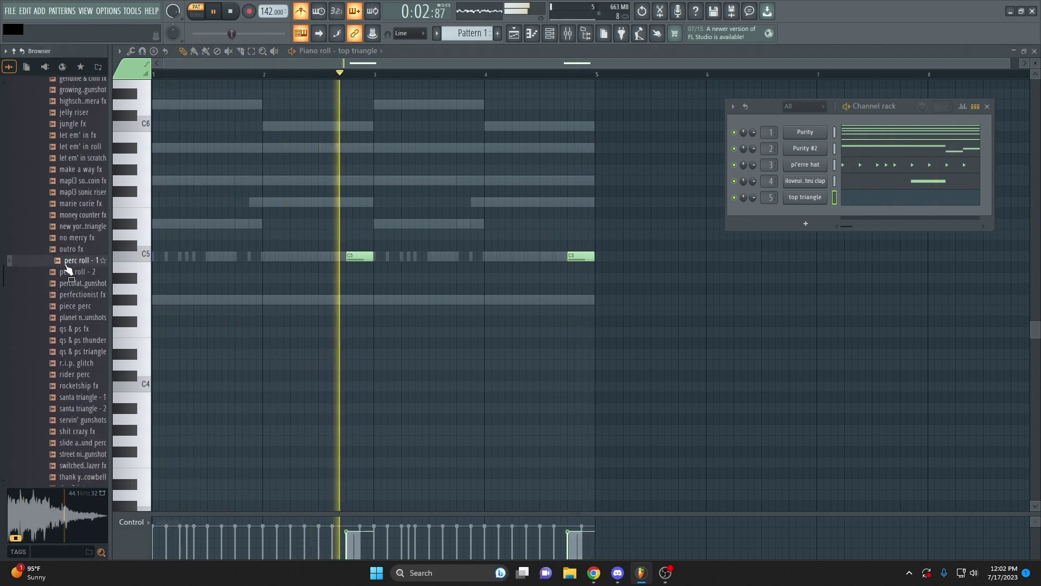
pyautogui.scroll(6, 69, 266)
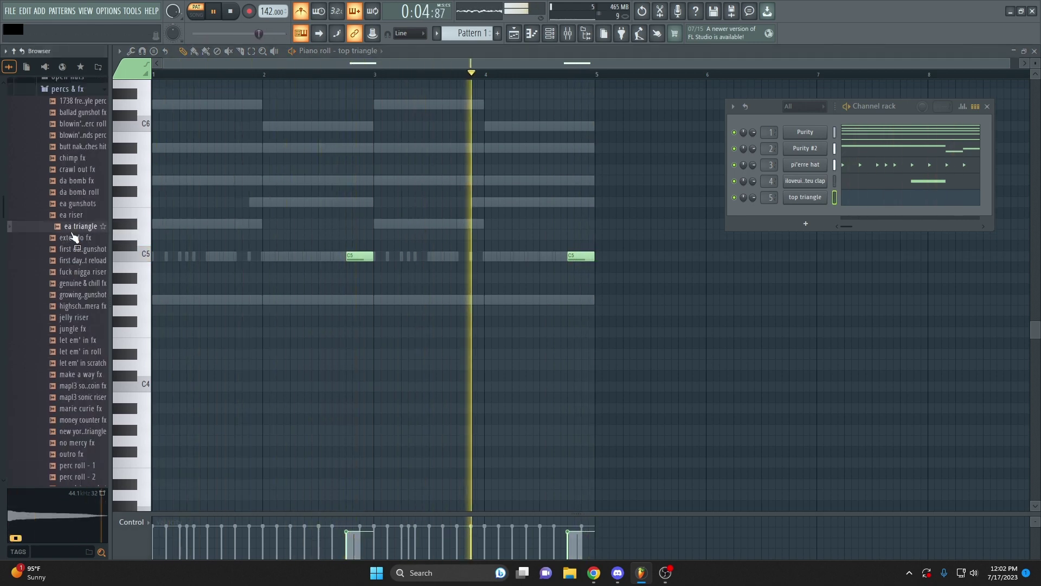
pyautogui.click(67, 88)
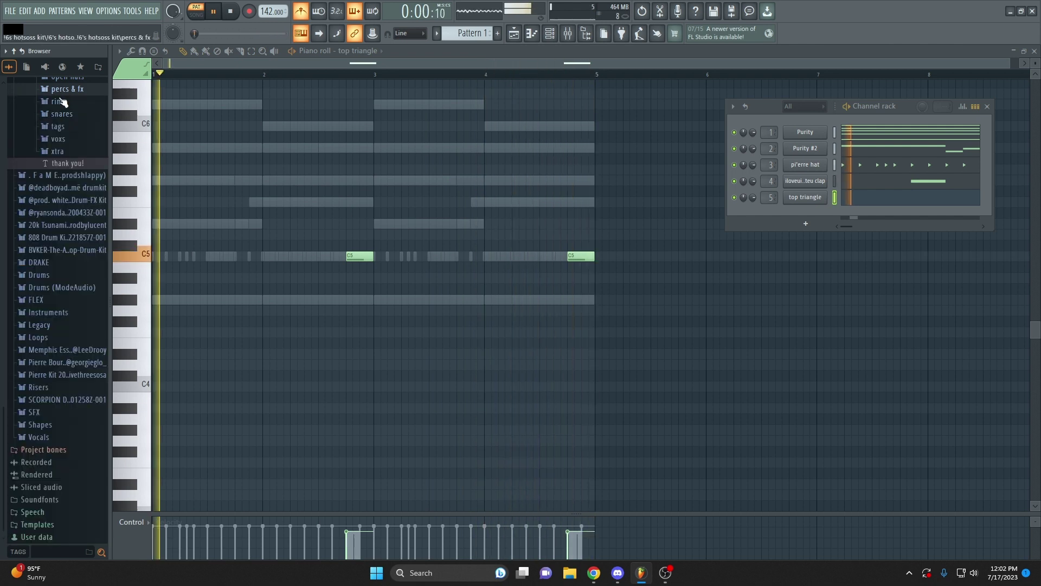
# Open the Percs folder of the F a M E drum kit and audition Iconic Perc, Jetson Perc and Fame Perc
pyautogui.scroll(-3, 53, 174)
pyautogui.click(53, 174)
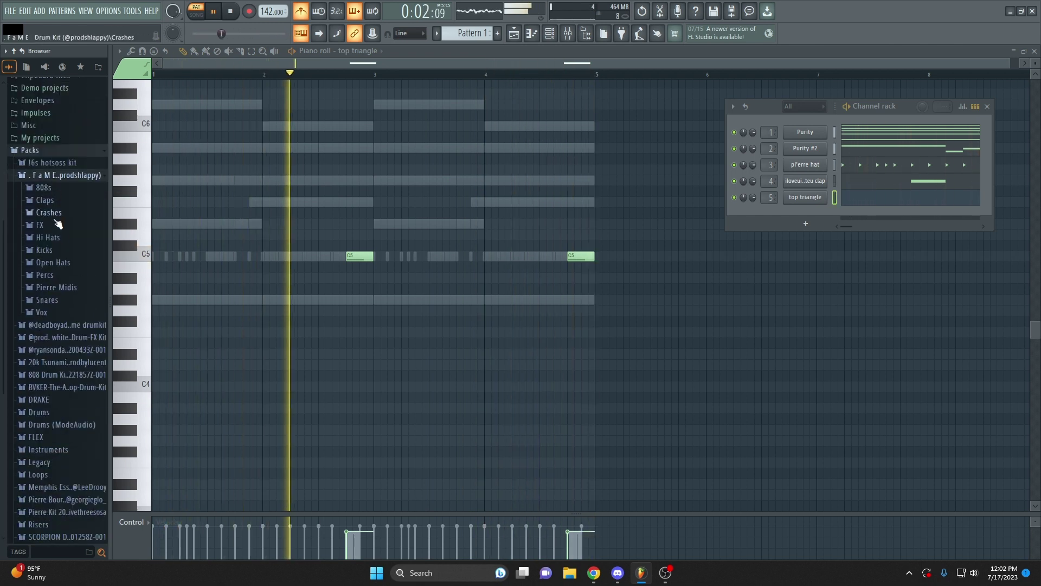
pyautogui.click(44, 275)
pyautogui.scroll(-4, 58, 271)
pyautogui.click(62, 266)
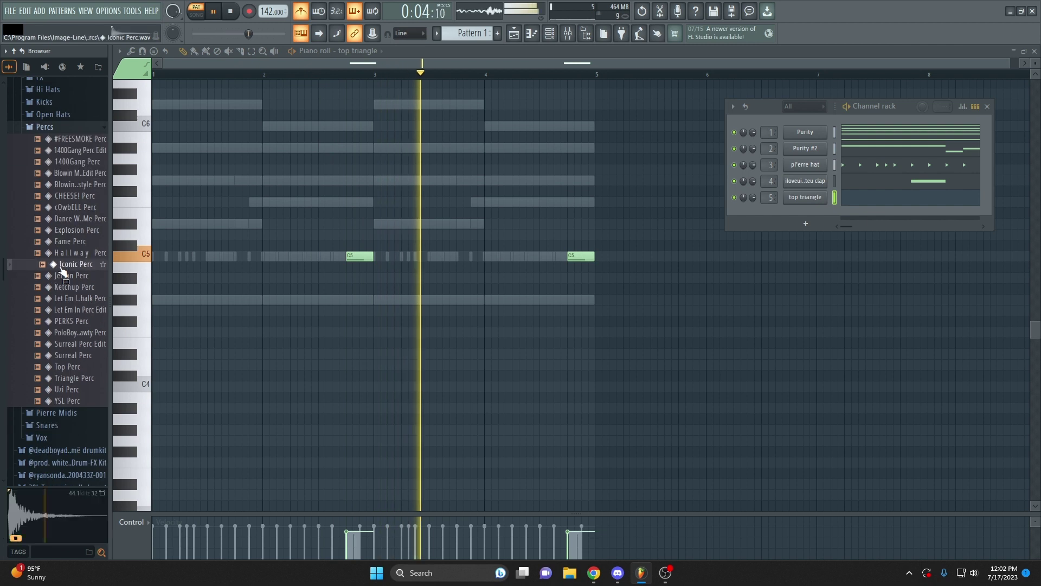
pyautogui.click(61, 277)
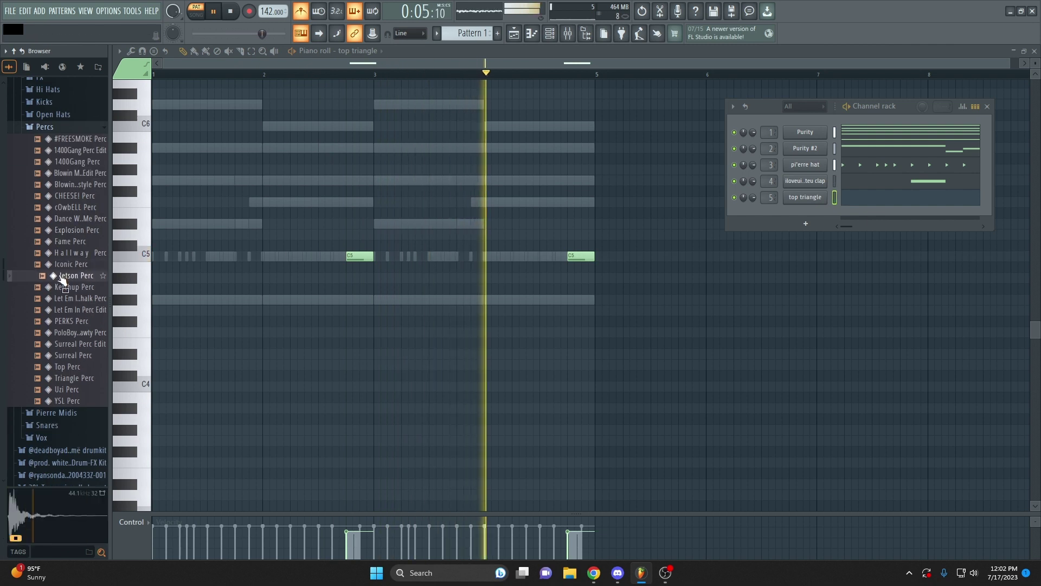
pyautogui.click(71, 243)
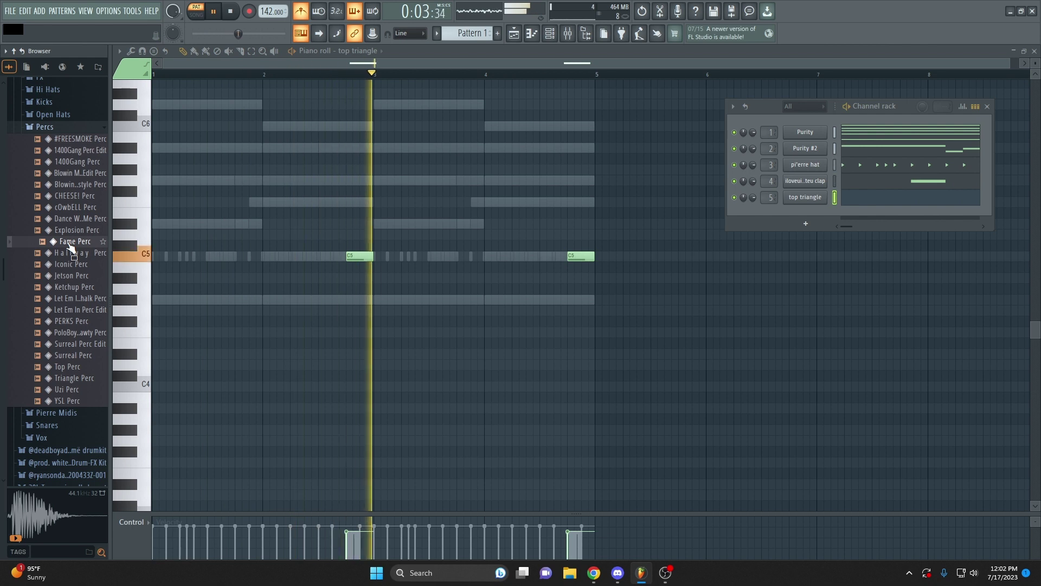
# Add Fame Perc to the channel rack and place C5 notes at step 15 of bars 1 and 3 and step 3 of bars 2 and 4
pyautogui.moveTo(71, 248); pyautogui.dragTo(765, 219)
pyautogui.rightClick(824, 211)
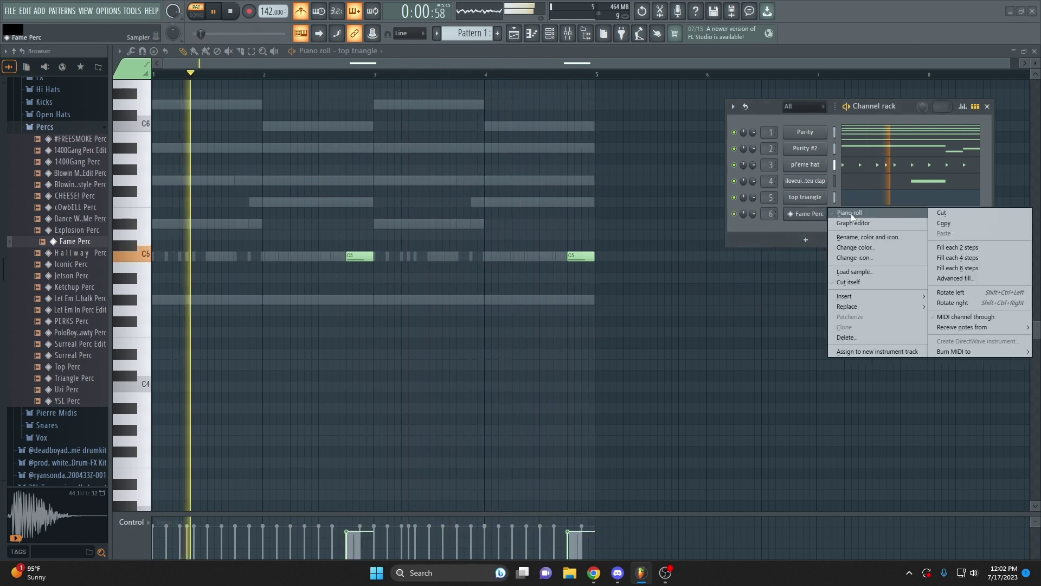
pyautogui.click(852, 214)
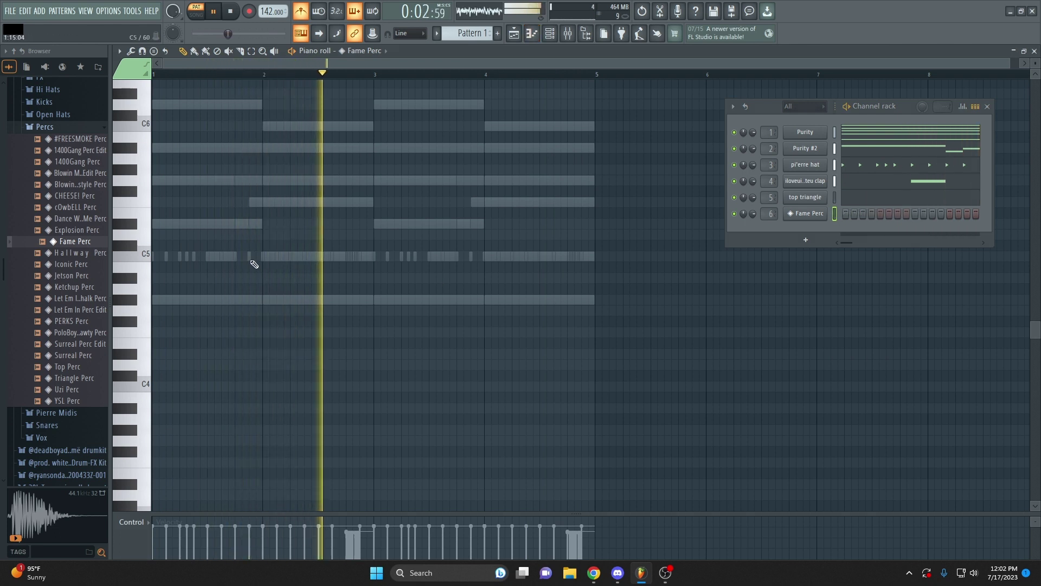
pyautogui.click(254, 256)
pyautogui.click(284, 256)
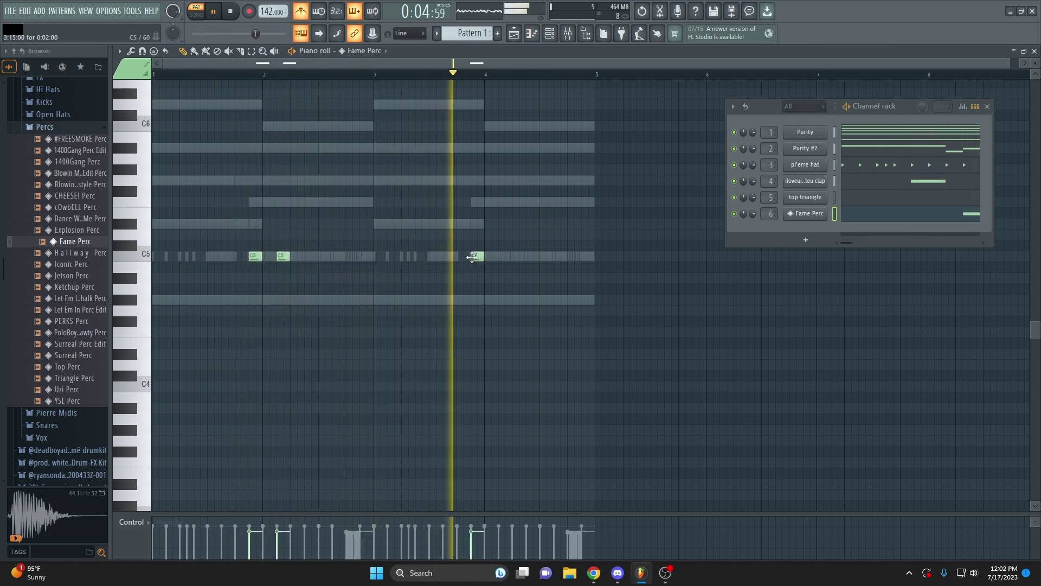
pyautogui.click(476, 256)
pyautogui.click(503, 256)
# Select and deselect the four Fame Perc notes, and slightly turn down the Fame Perc channel's volume
pyautogui.moveTo(509, 304); pyautogui.dragTo(215, 194)
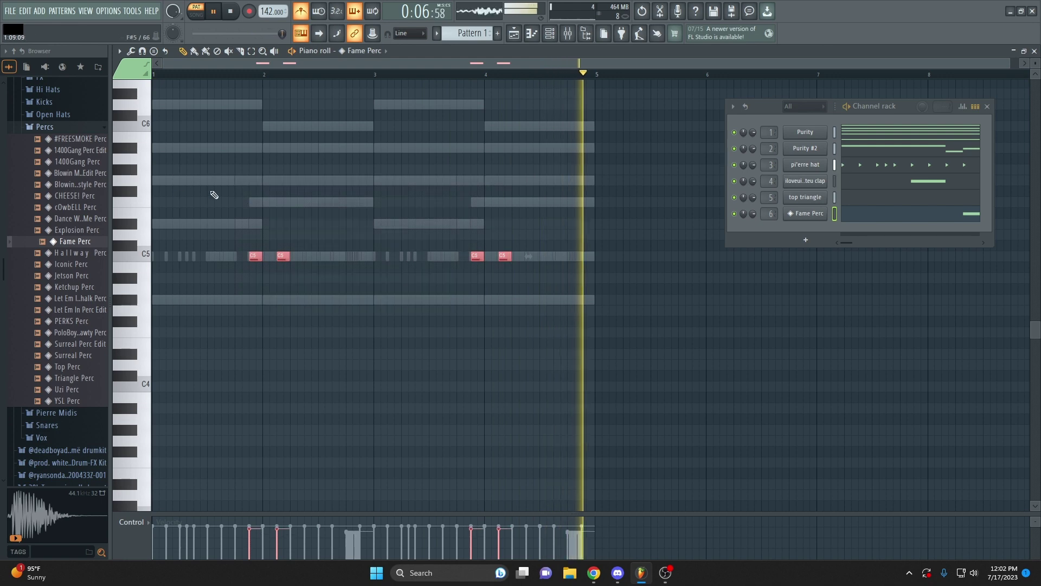
pyautogui.hotkey('ctrl', 'd')
pyautogui.moveTo(753, 216); pyautogui.dragTo(753, 220)
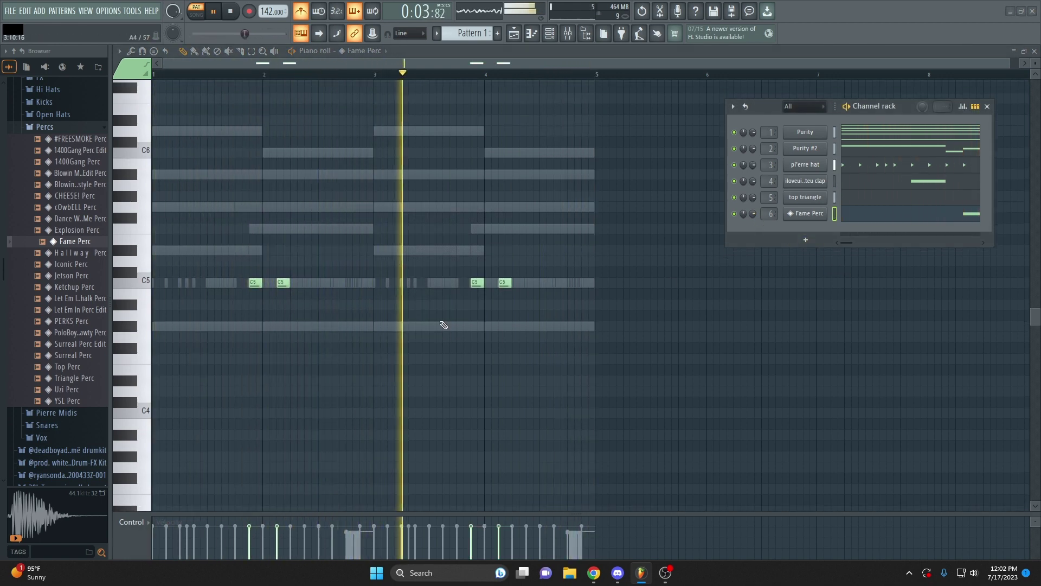
# Close the Percs folder, open the same kit's Open Hats folder and audition Icy Open Hat
pyautogui.scroll(2, 450, 325)
pyautogui.click(76, 127)
pyautogui.scroll(3, 69, 168)
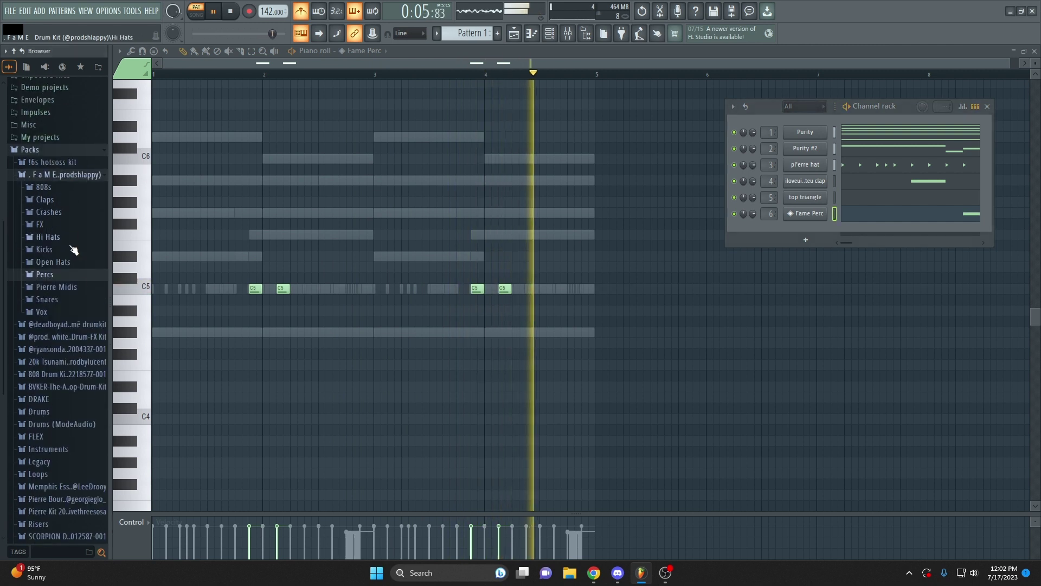
pyautogui.click(70, 272)
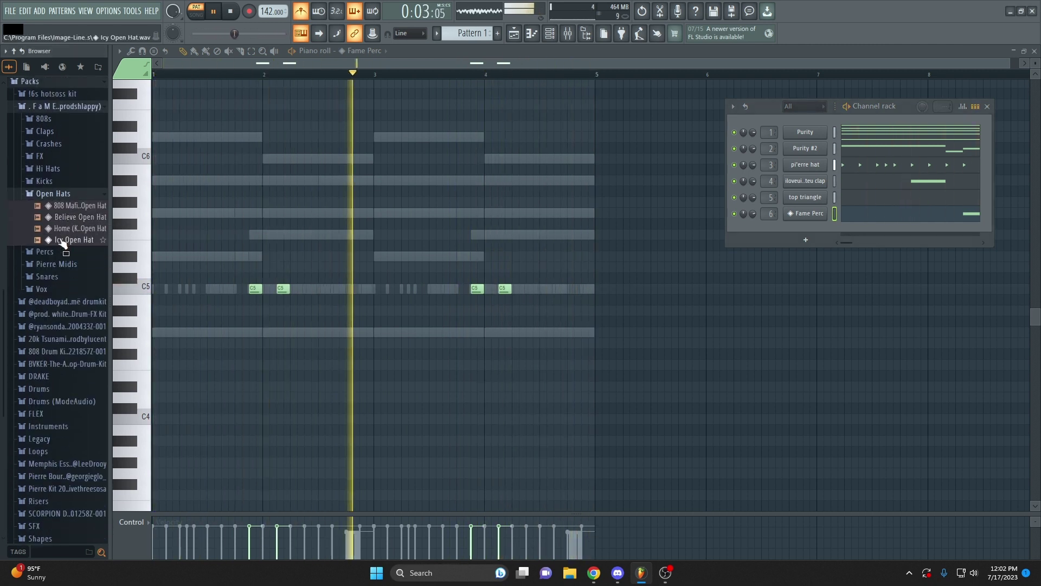
pyautogui.click(62, 241)
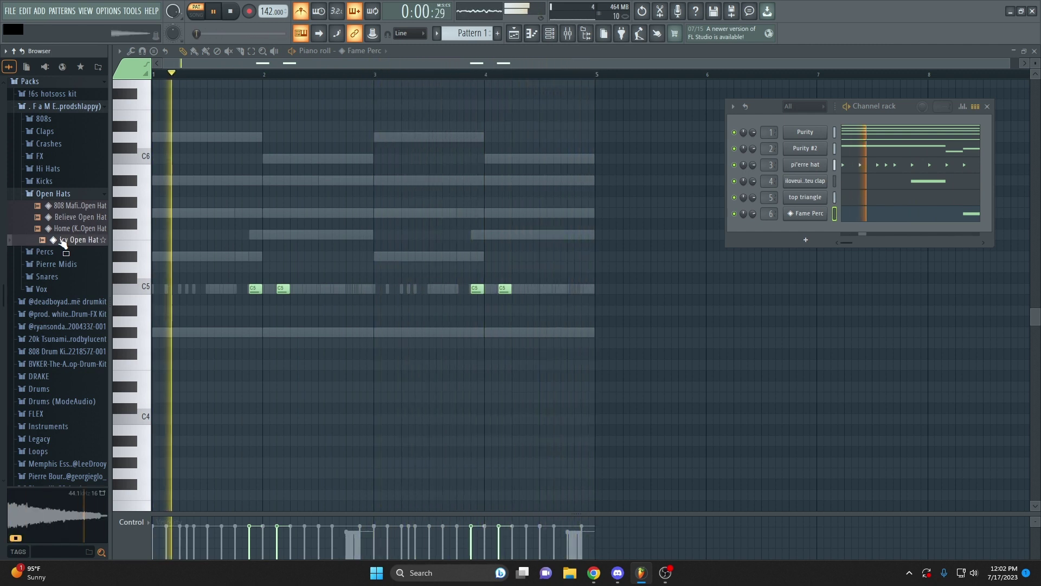
# Add Icy Open Hat to the channel rack and place C5 notes at the start of bars 1 and 3 in its piano roll
pyautogui.moveTo(63, 244); pyautogui.dragTo(813, 239)
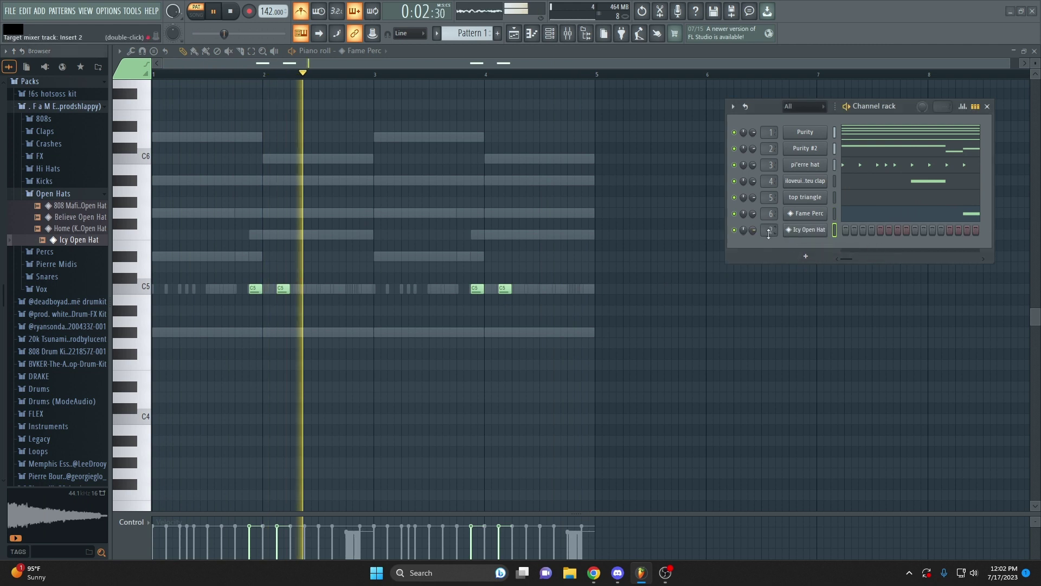
pyautogui.rightClick(807, 232)
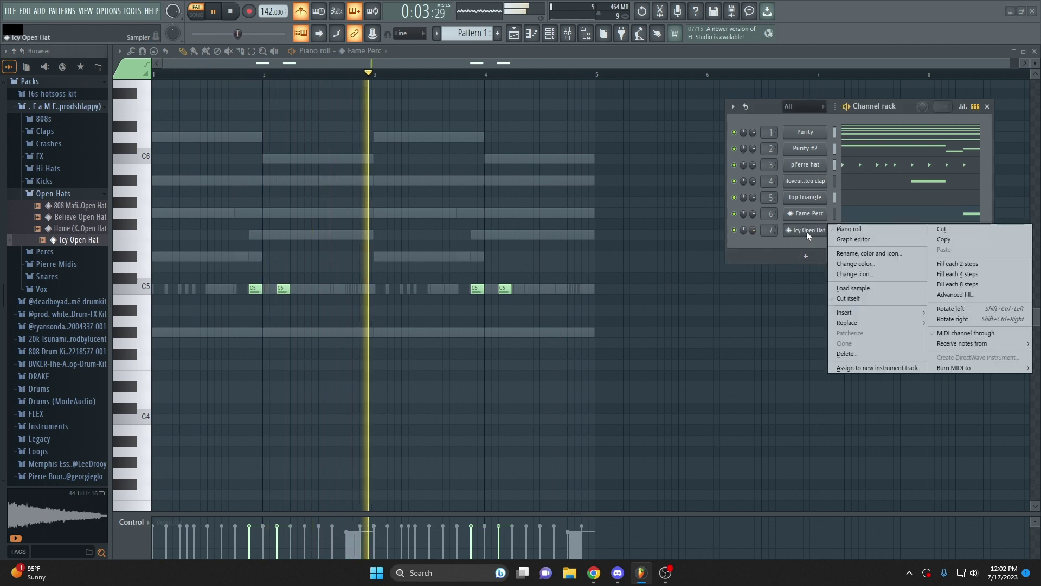
pyautogui.click(849, 230)
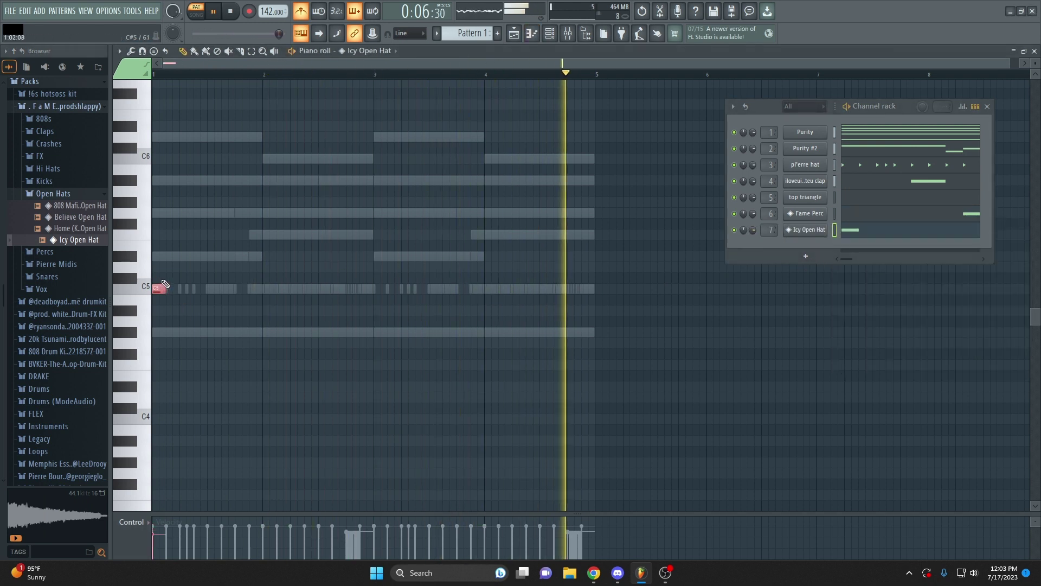
pyautogui.click(381, 289)
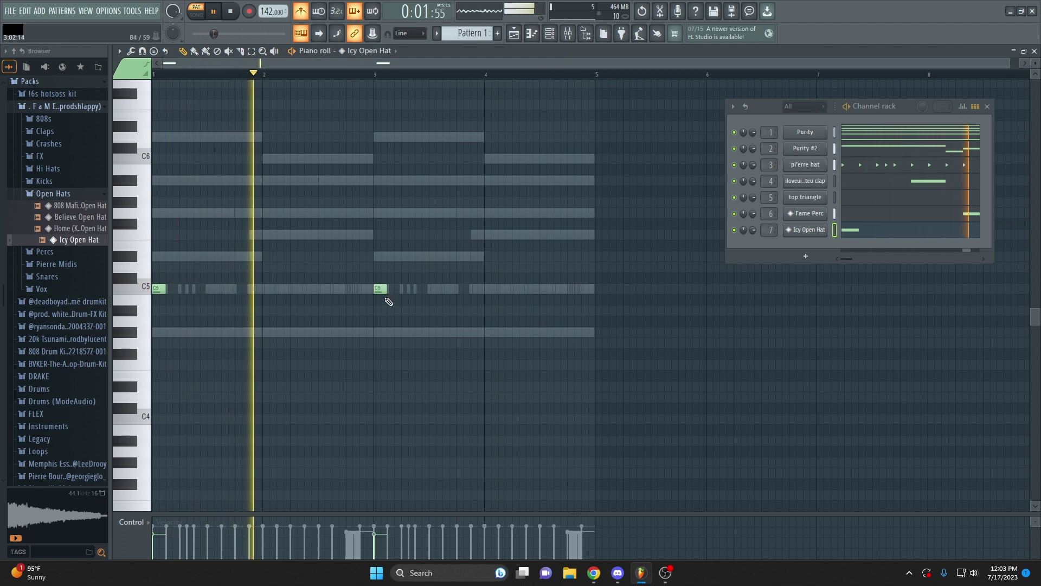
# Lengthen both Icy Open Hat notes together to four steps and deselect them
pyautogui.moveTo(180, 246); pyautogui.dragTo(186, 277)
pyautogui.rightClick(189, 278)
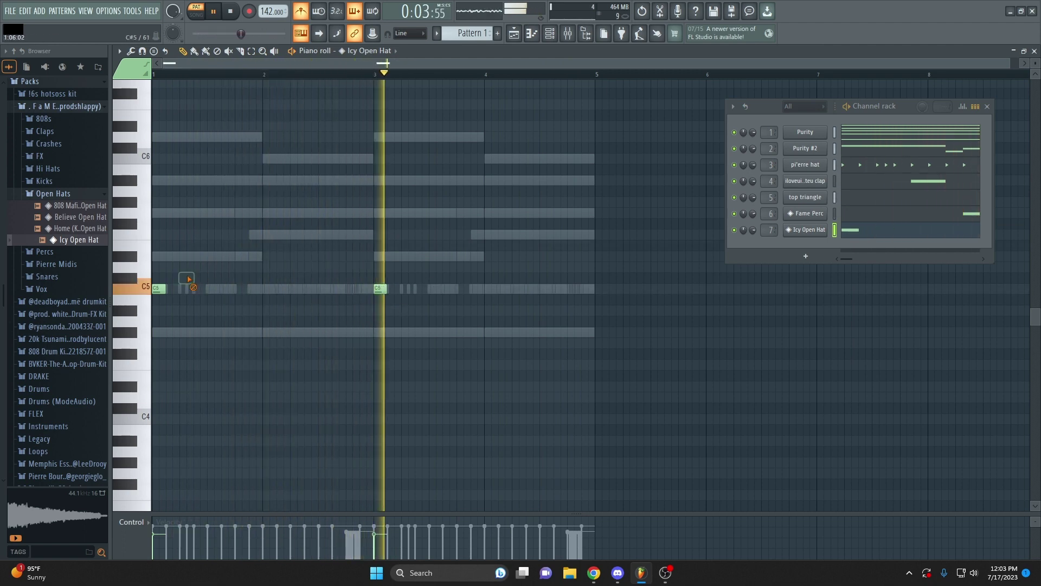
pyautogui.keyDown('ctrl'); pyautogui.moveTo(414, 327); pyautogui.dragTo(152, 251); pyautogui.keyUp('ctrl')
pyautogui.moveTo(165, 289); pyautogui.dragTo(178, 289)
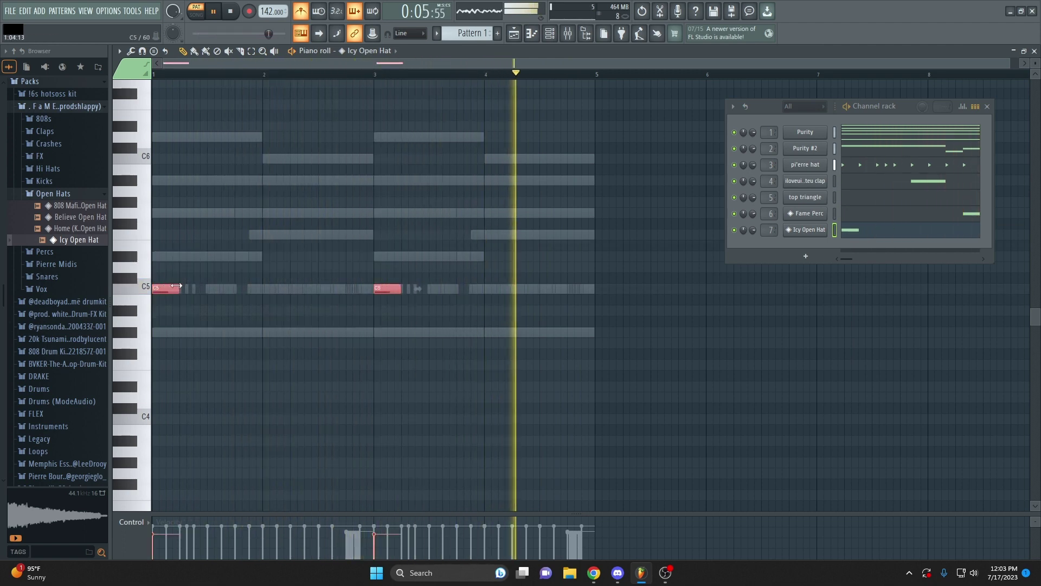
pyautogui.click(239, 279)
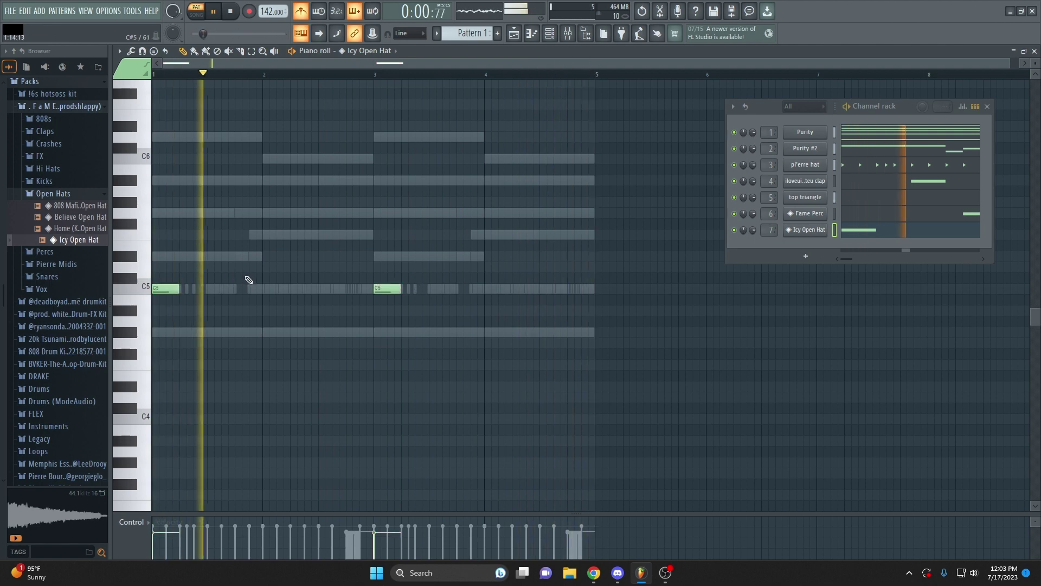
# Close the Open Hats folder and open the 808s folder inside the !6's hotsoss kit
pyautogui.scroll(2, 241, 281)
pyautogui.scroll(4, 87, 204)
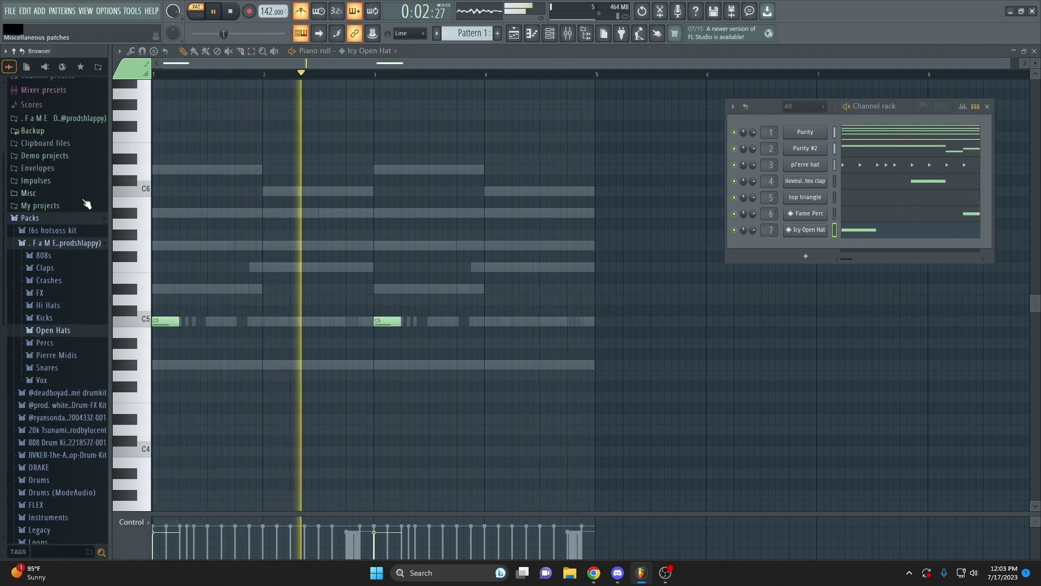
pyautogui.click(65, 231)
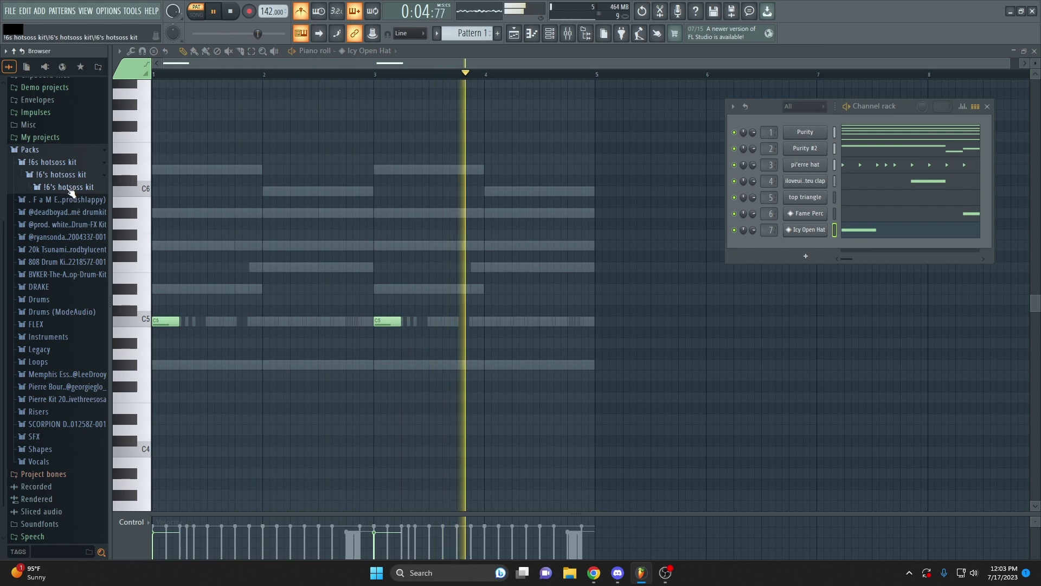
pyautogui.click(68, 188)
pyautogui.click(69, 199)
pyautogui.scroll(2, 71, 215)
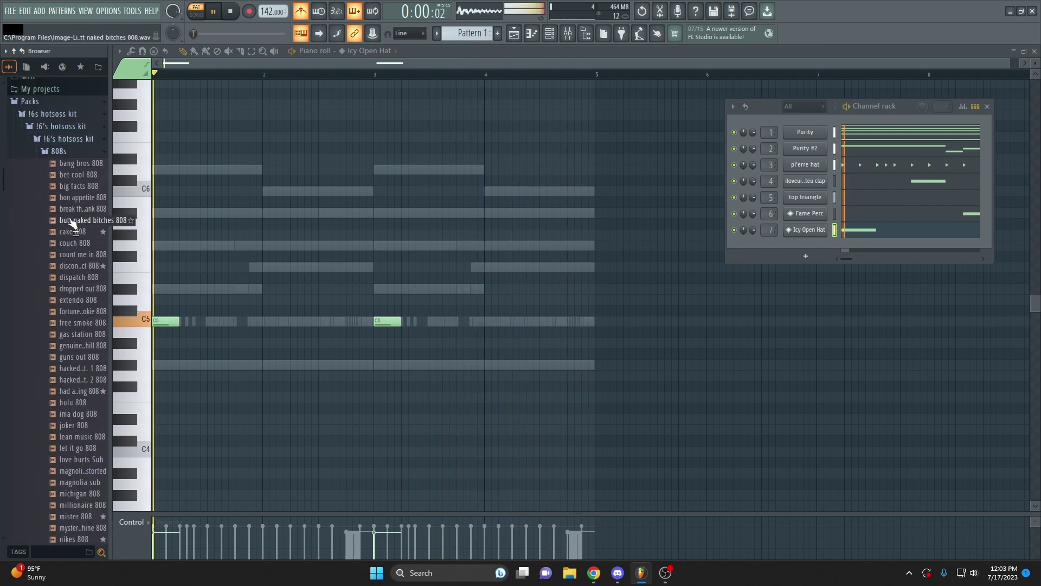
# Pause playback to audition big facts 808, restart the pattern and browse further through the 808s folder
pyautogui.scroll(-2, 499, 214)
pyautogui.scroll(-2, 569, 230)
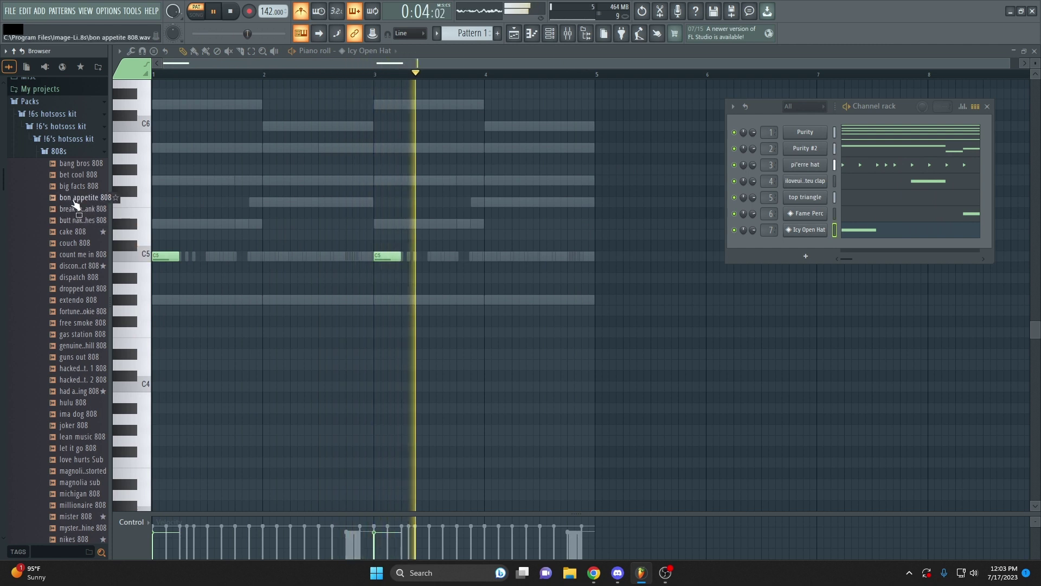
pyautogui.press('space')
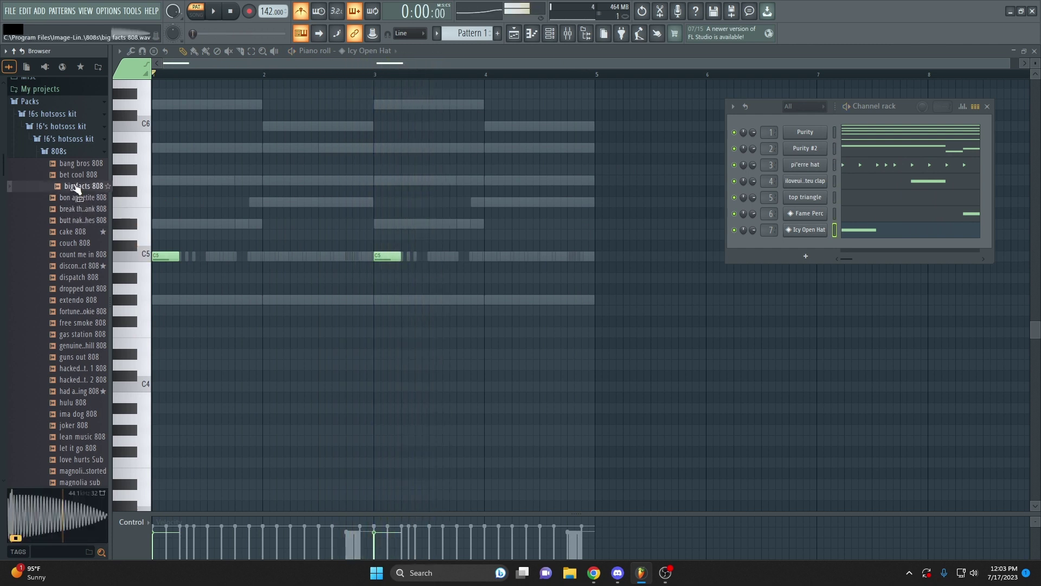
pyautogui.press('space')
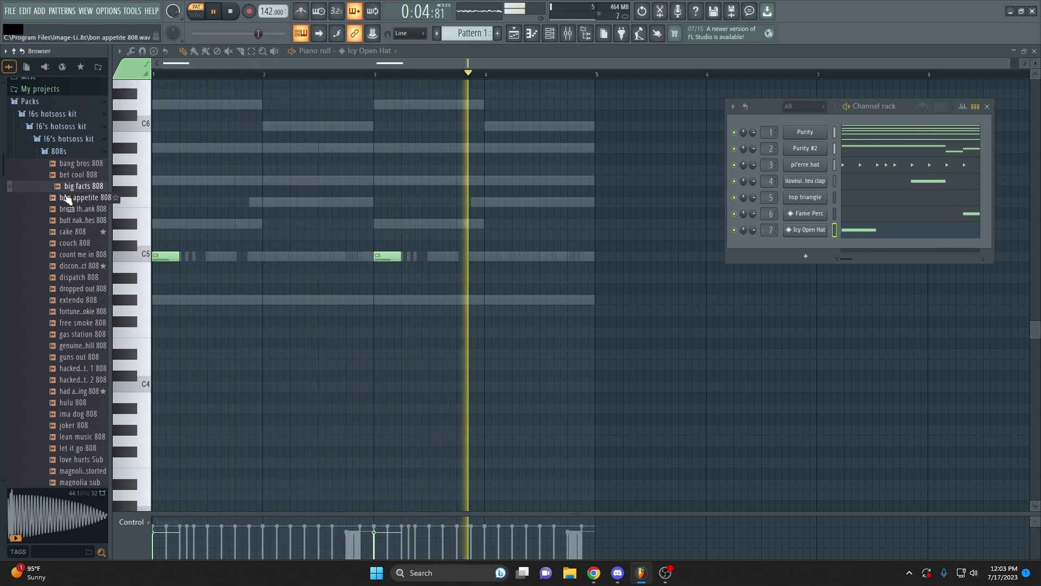
pyautogui.scroll(-4, 68, 196)
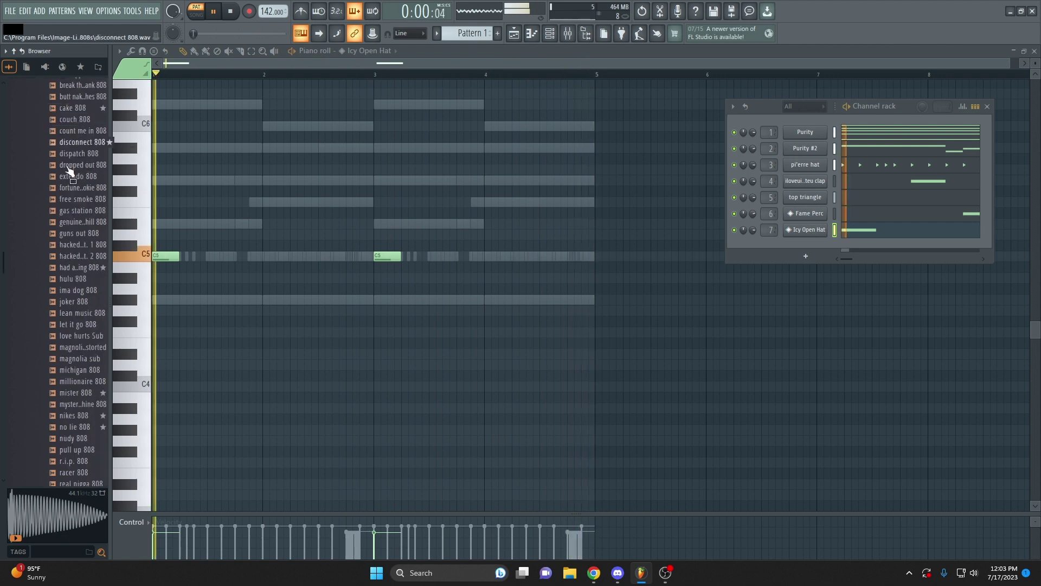
# Add zay 808 to the channel rack, open its piano roll and enable Cut itself for the channel
pyautogui.scroll(-10, 68, 173)
pyautogui.moveTo(73, 179); pyautogui.dragTo(836, 254)
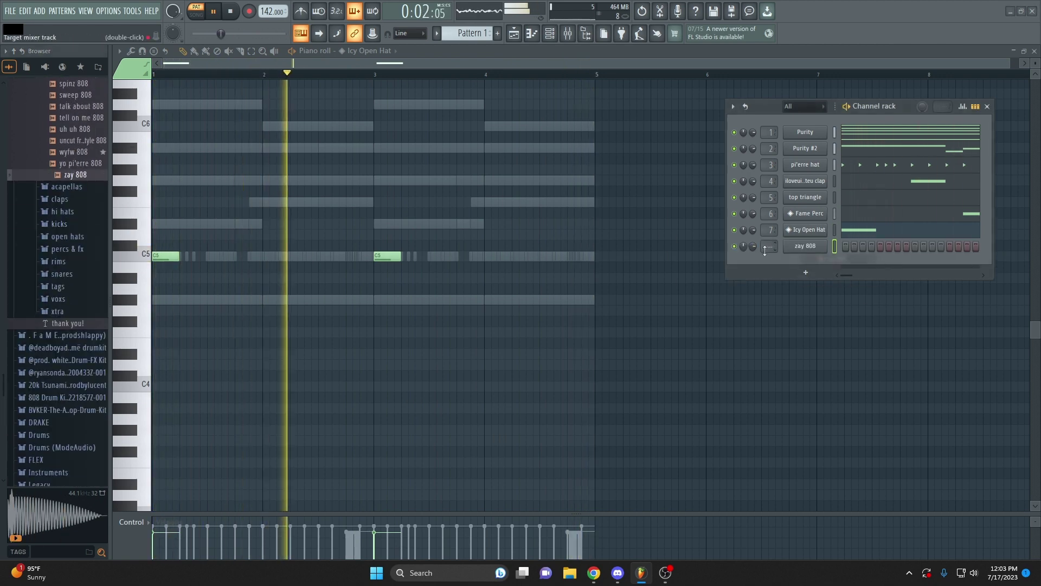
pyautogui.rightClick(812, 249)
pyautogui.click(799, 246)
pyautogui.rightClick(798, 247)
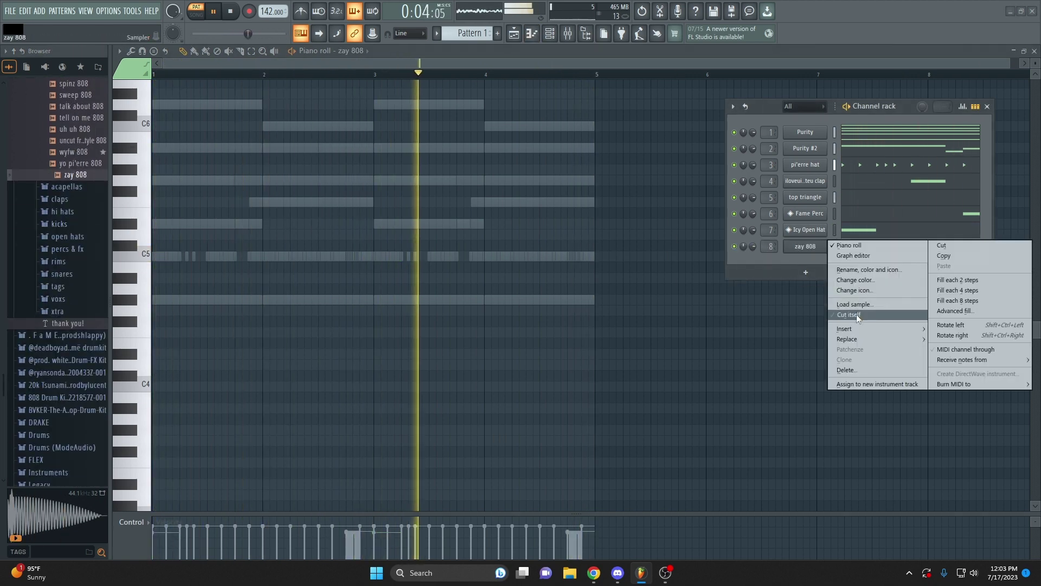
pyautogui.click(852, 315)
pyautogui.scroll(2, 409, 284)
pyautogui.scroll(-1, 158, 323)
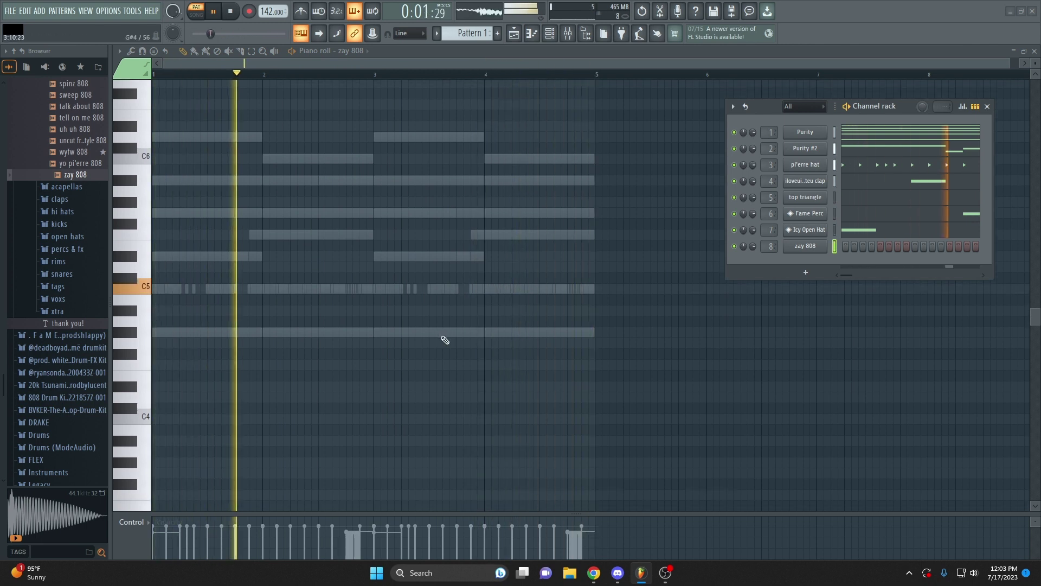
pyautogui.click(807, 273)
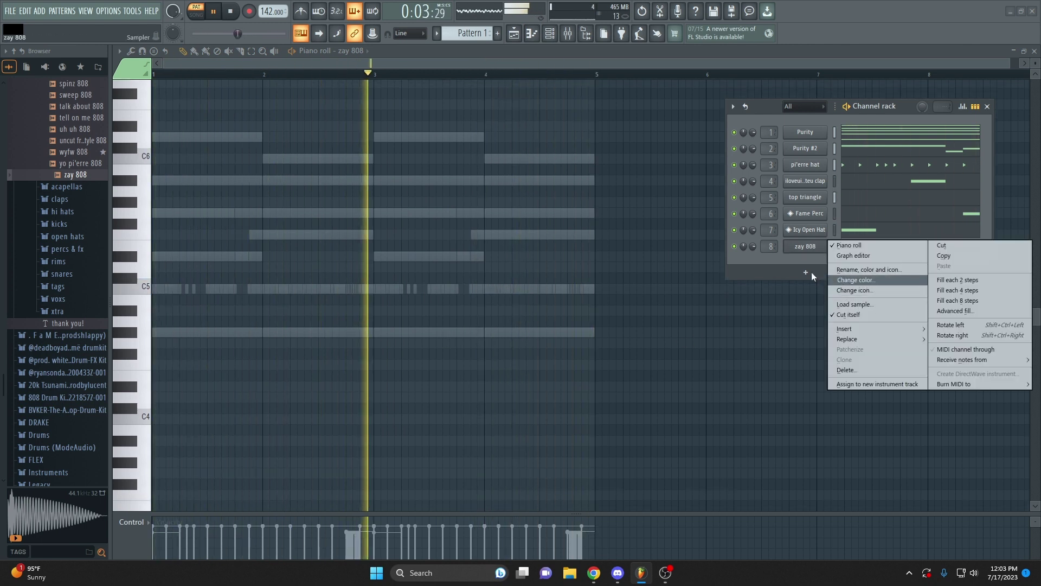
pyautogui.press('Escape')
pyautogui.scroll(1, 341, 270)
pyautogui.scroll(-1, 340, 270)
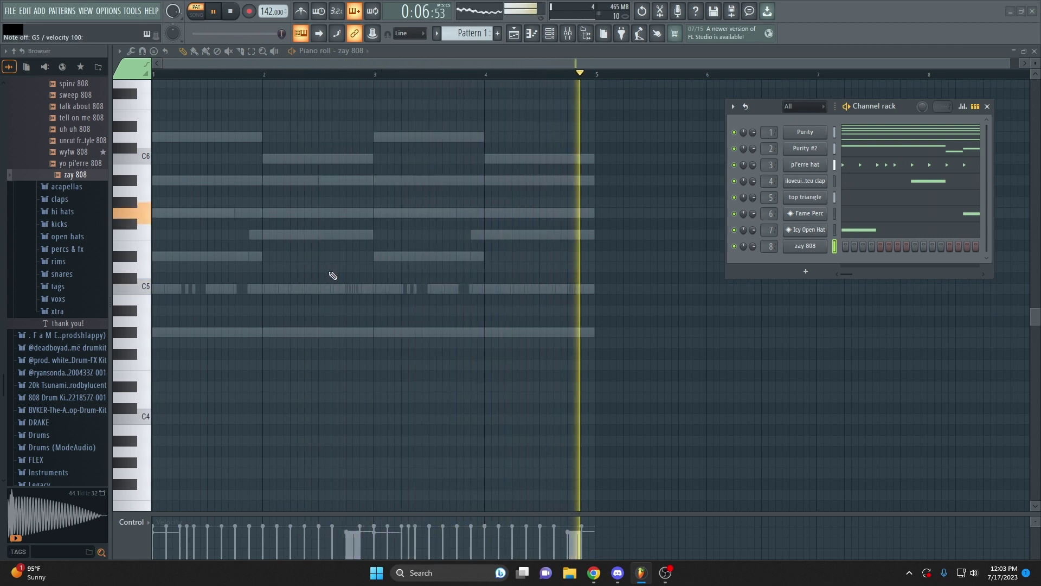
# Draw the zay 808 line with four-step notes: C5 on steps 1 and 7 of bars 1 and 3, G5 on steps 5 and 11 of bars 2 and 4
pyautogui.click(163, 289)
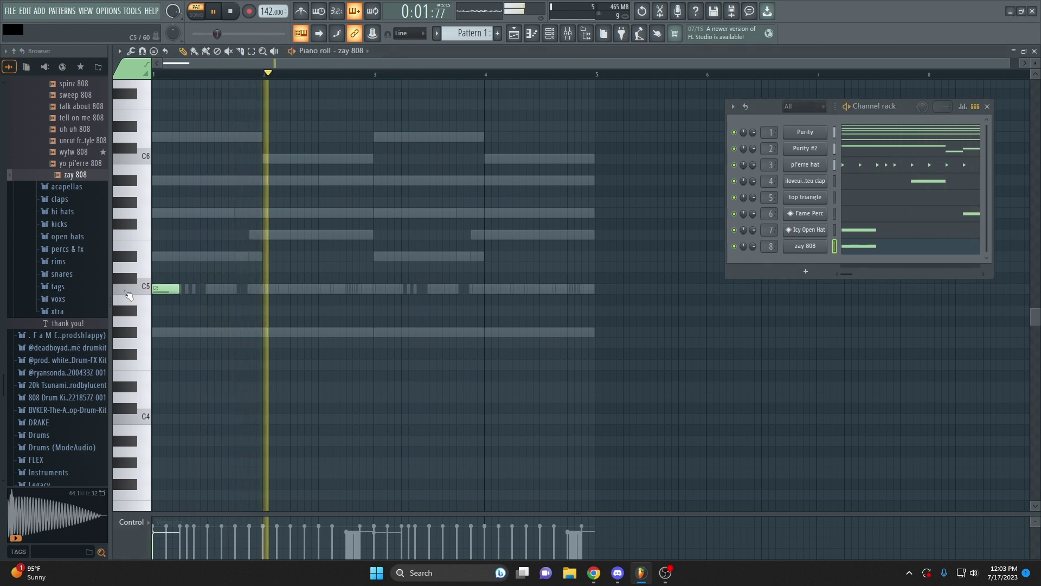
pyautogui.click(195, 290)
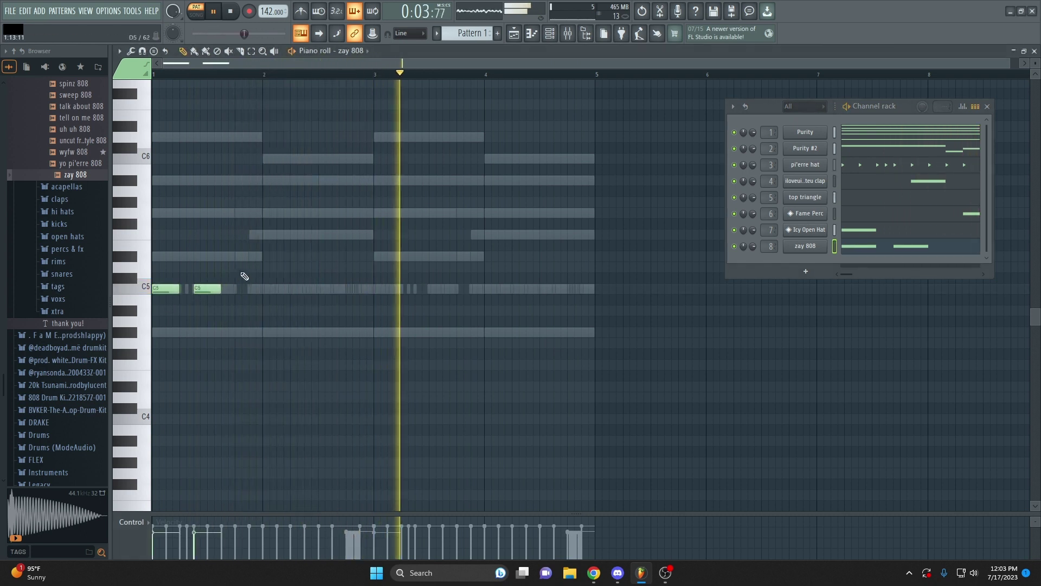
pyautogui.click(294, 213)
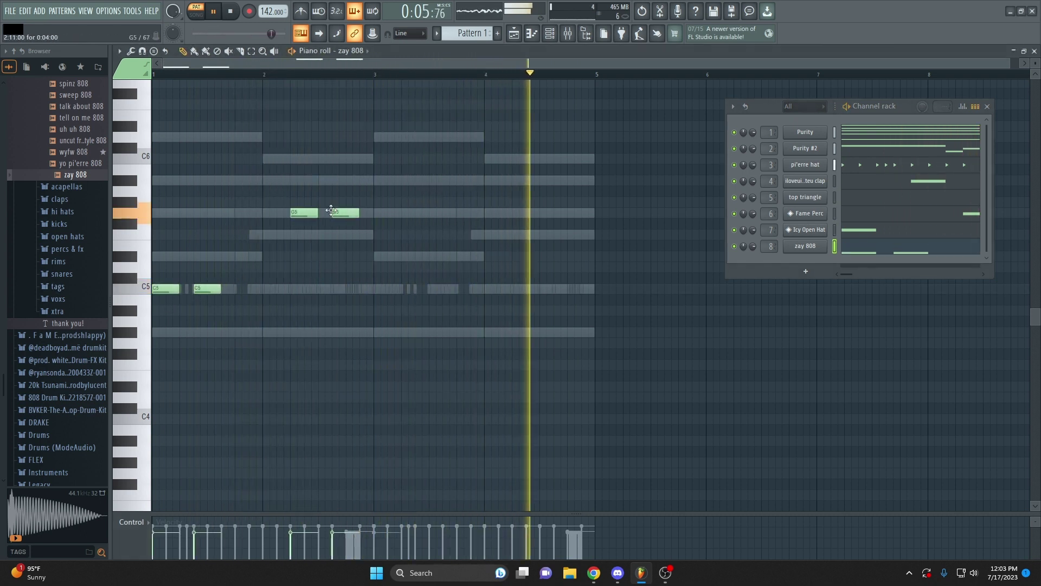
pyautogui.click(335, 213)
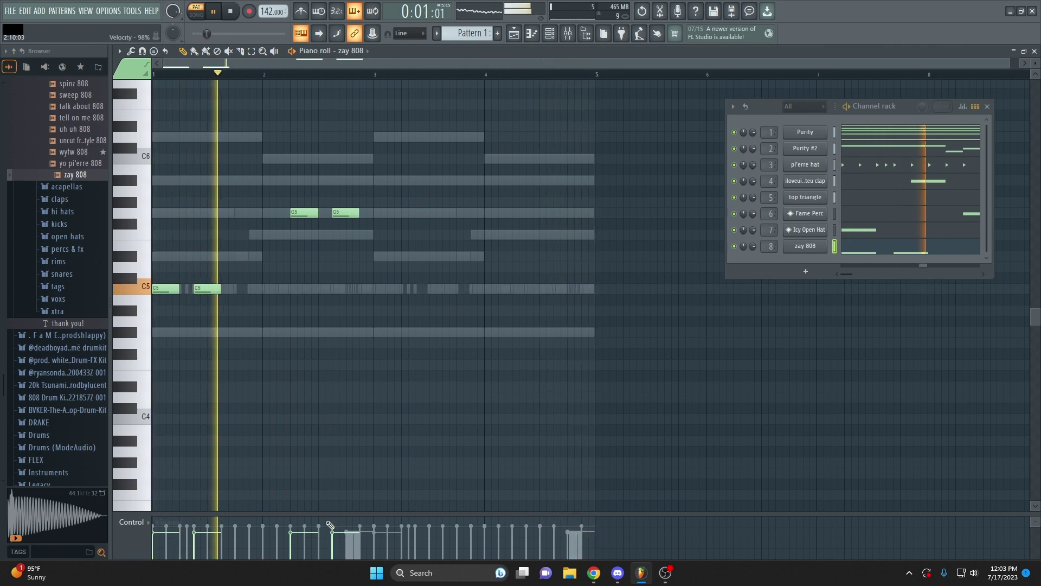
pyautogui.click(381, 289)
pyautogui.click(417, 289)
pyautogui.click(516, 212)
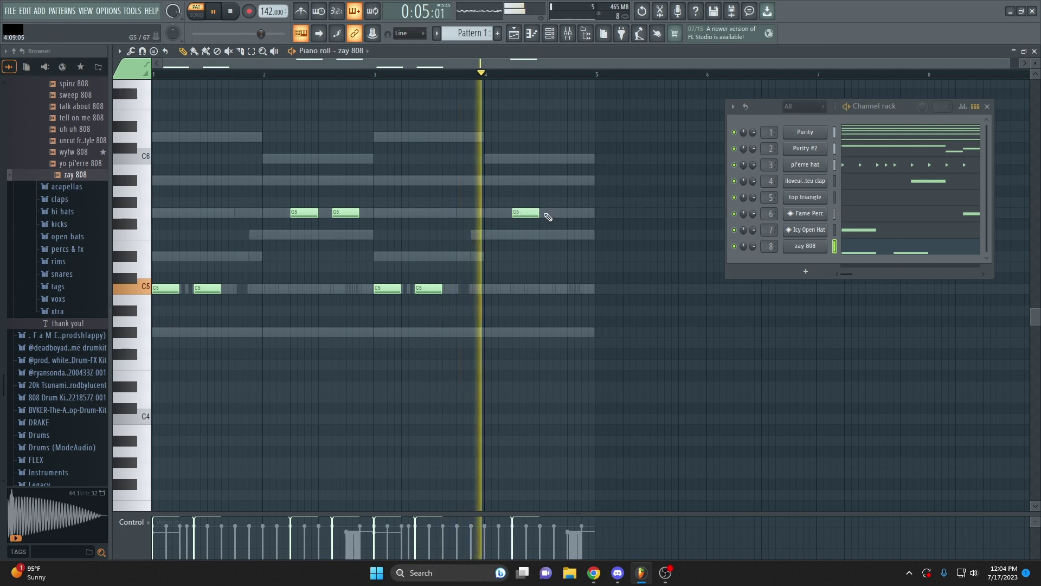
pyautogui.click(557, 213)
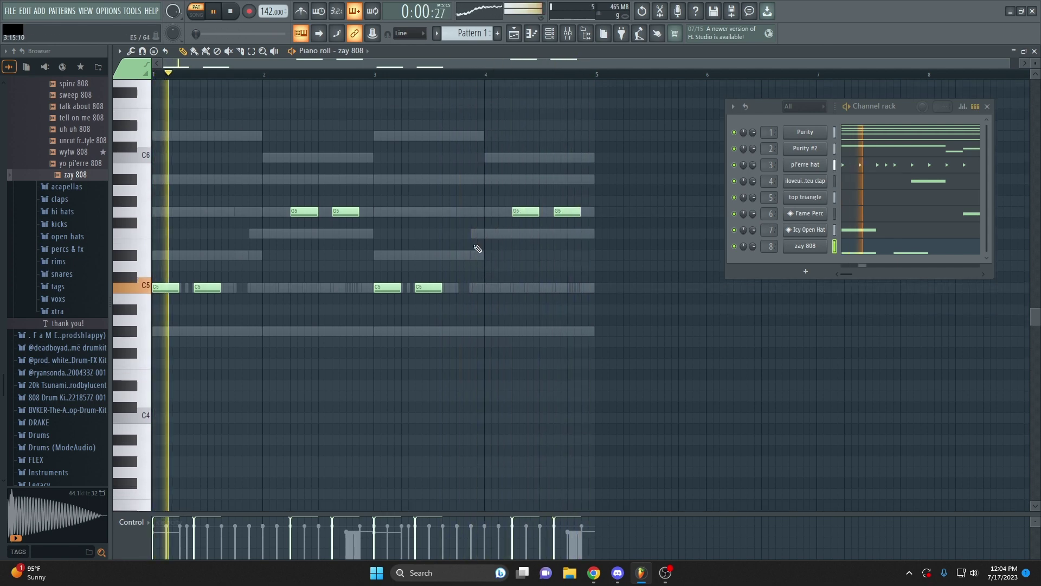
# Close the !6s hotsoss kit folders and open the Kicks folder inside the F a M E drum kit
pyautogui.scroll(12, 82, 228)
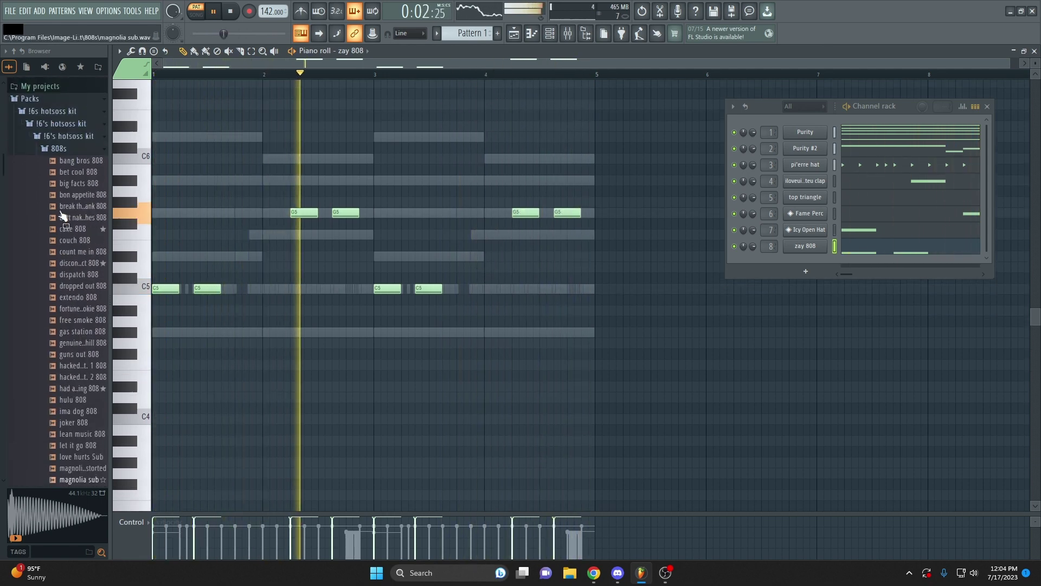
pyautogui.click(75, 154)
pyautogui.scroll(-4, 65, 195)
pyautogui.click(65, 176)
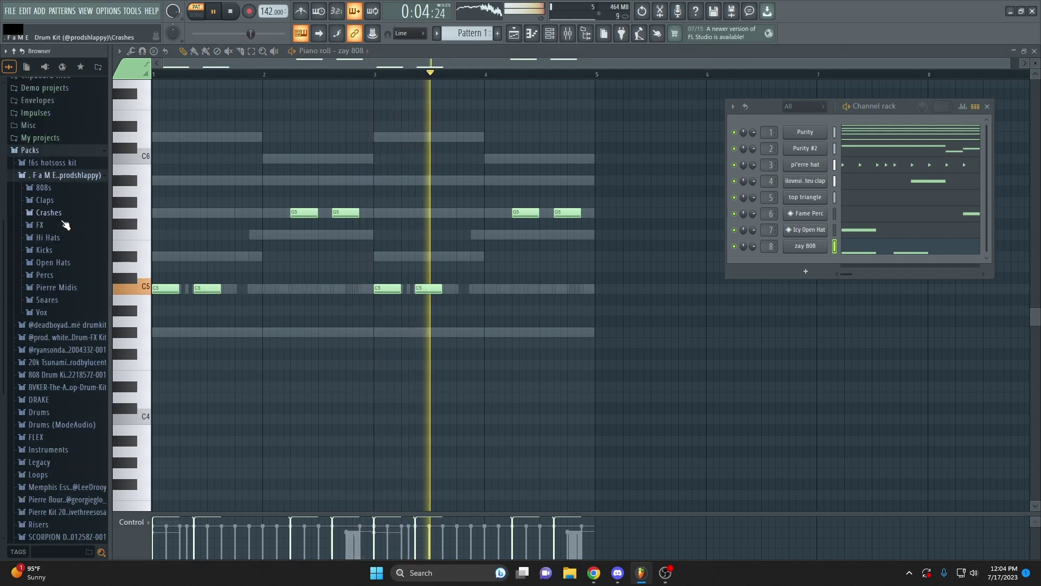
pyautogui.click(66, 251)
# Audition Bourne Kick, add it to the channel rack as a new channel and open its piano roll
pyautogui.click(64, 263)
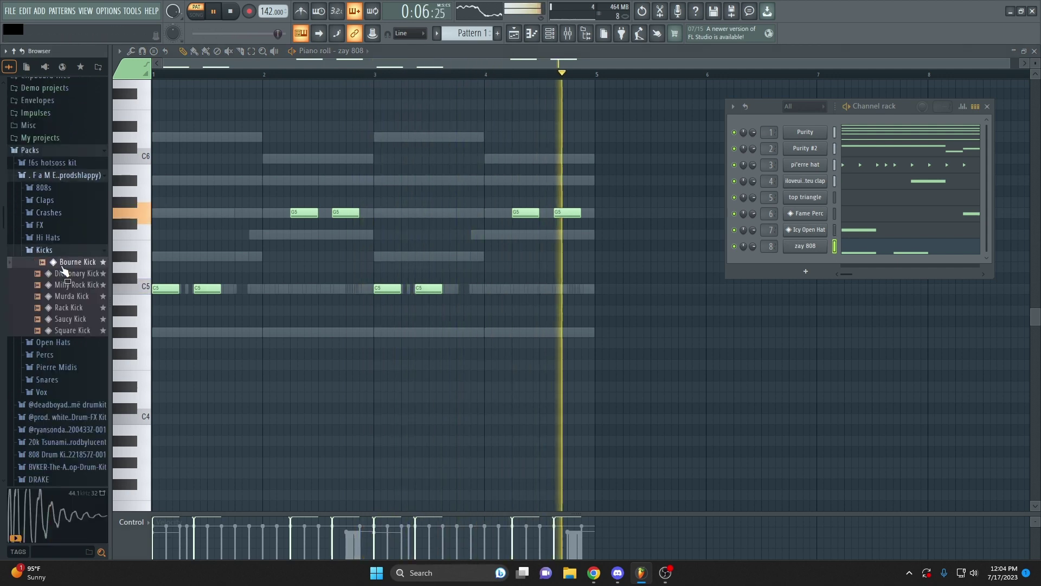
pyautogui.moveTo(64, 264); pyautogui.dragTo(775, 264)
pyautogui.rightClick(808, 262)
pyautogui.click(848, 264)
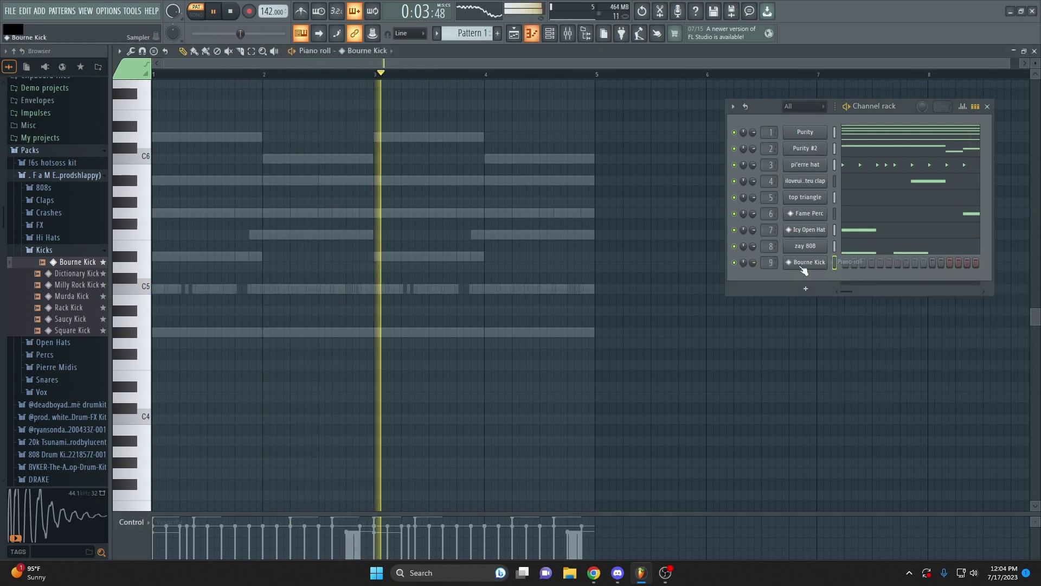
# Draw two-step C5 kick notes in bar 1 on steps 1, 7, 13 and 15
pyautogui.click(174, 288)
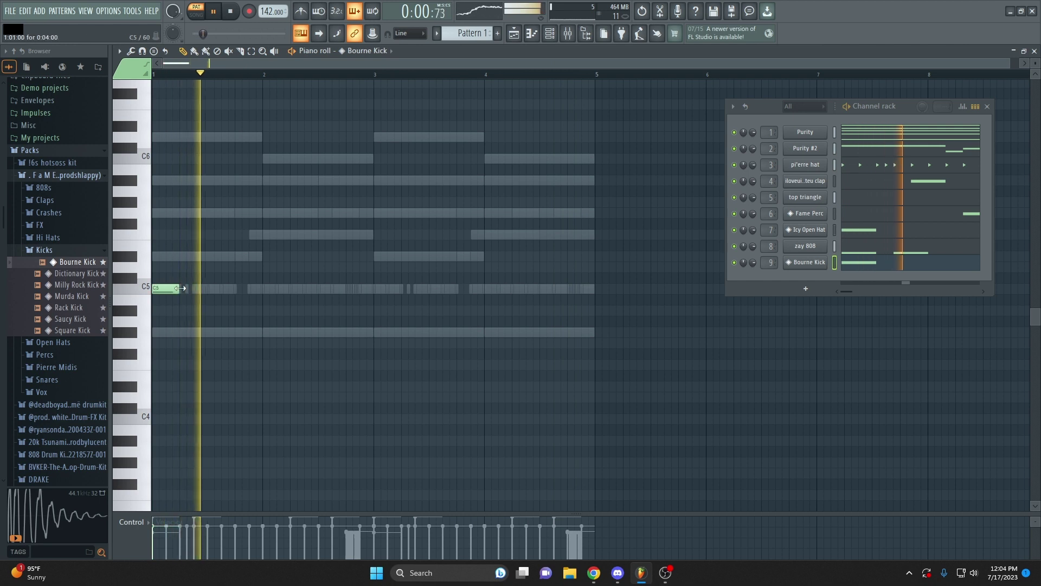
pyautogui.moveTo(178, 289); pyautogui.dragTo(168, 293)
pyautogui.click(197, 289)
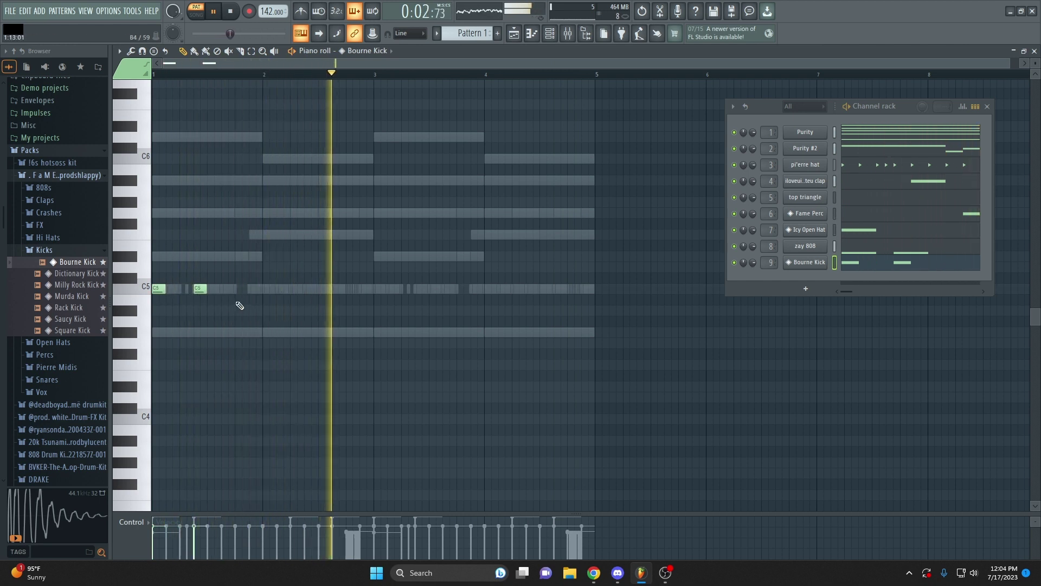
pyautogui.click(237, 289)
pyautogui.click(253, 289)
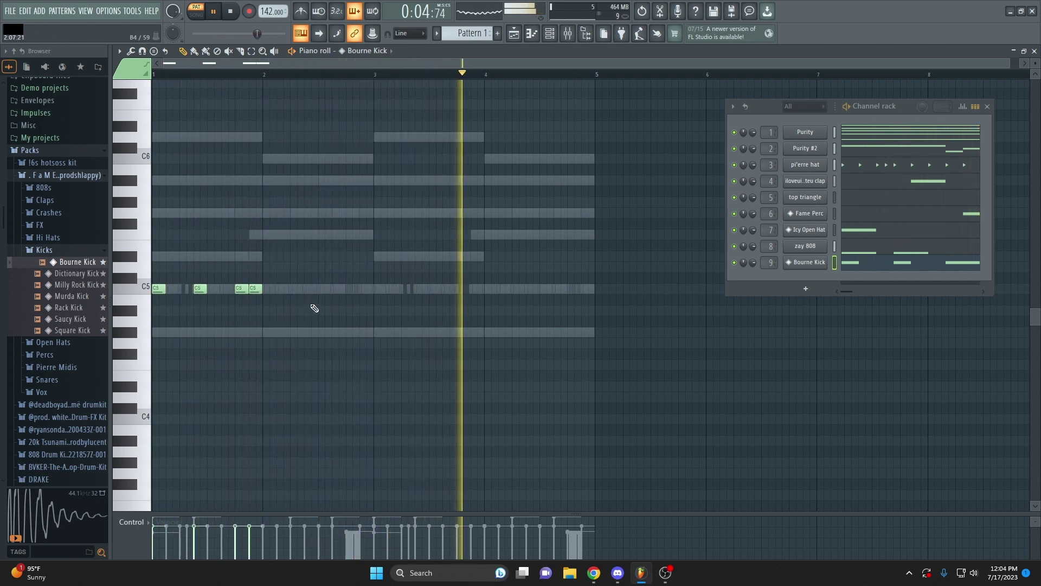
# Repeat the bar 1 kick rhythm in bar 3 and place C5 kicks on steps 5 and 11 of bars 2 and 4
pyautogui.click(378, 289)
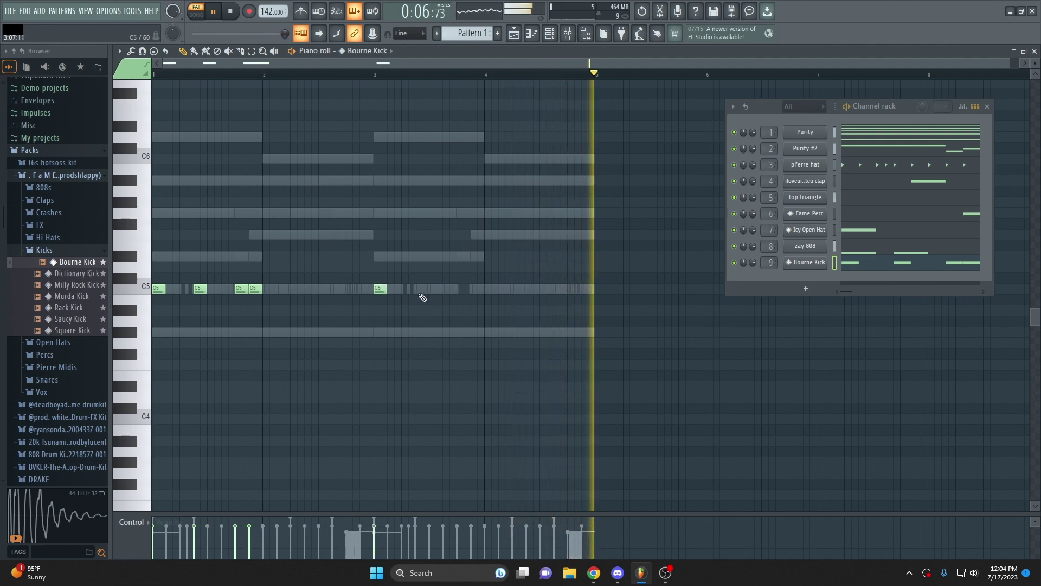
pyautogui.click(418, 289)
pyautogui.click(460, 289)
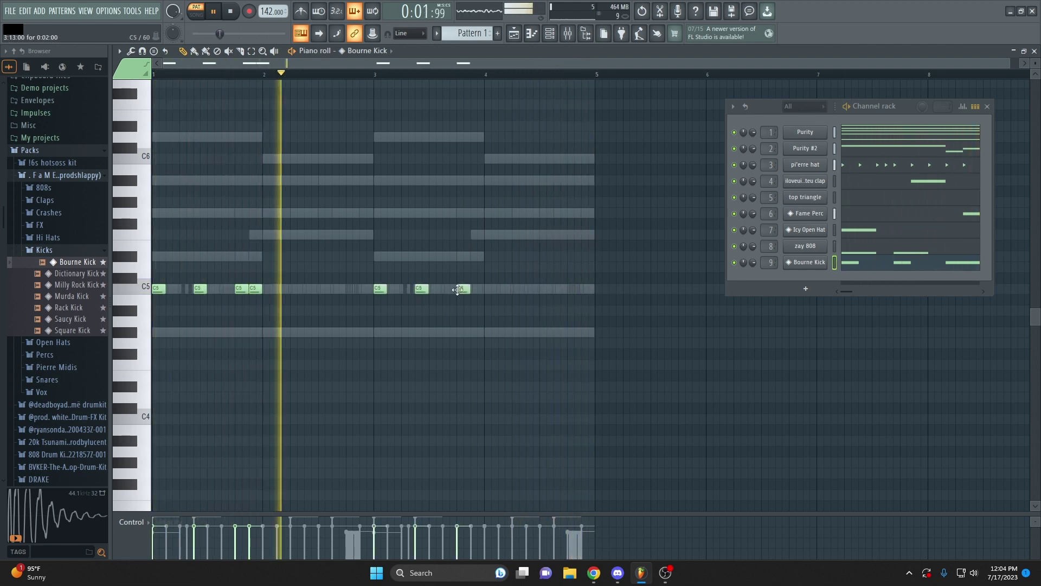
pyautogui.click(482, 289)
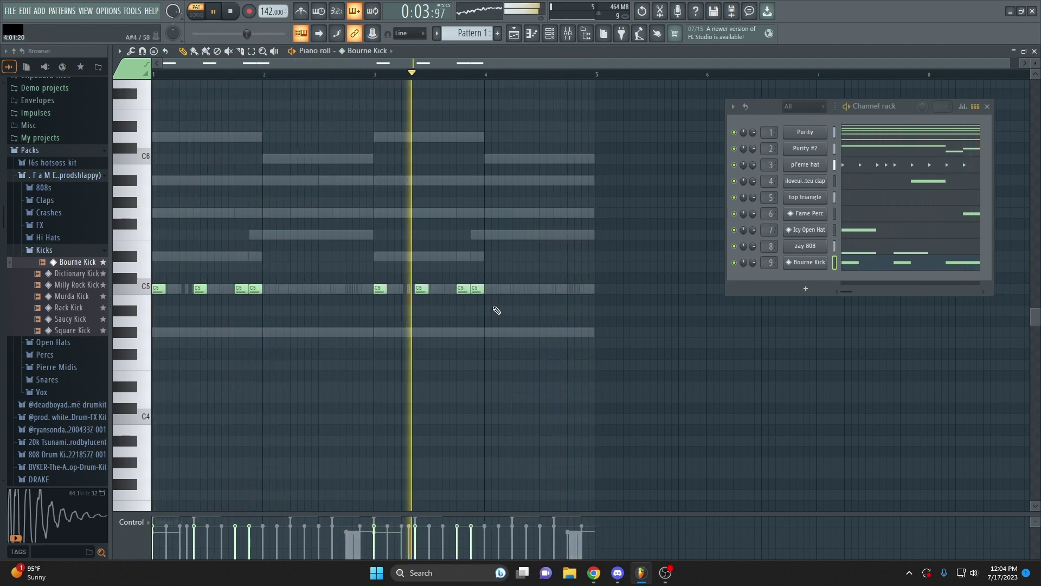
pyautogui.click(518, 290)
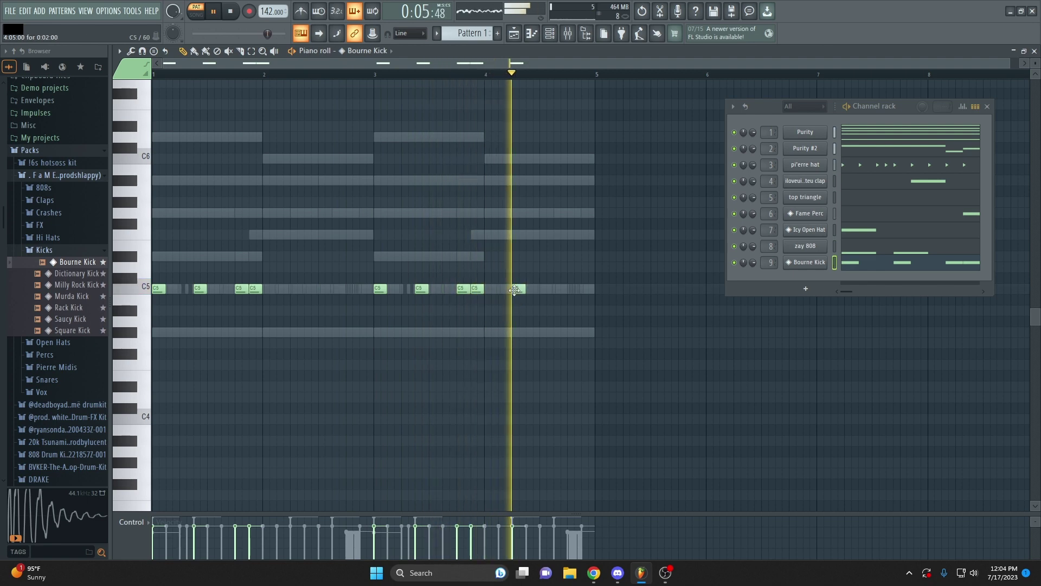
pyautogui.click(559, 290)
pyautogui.click(296, 289)
pyautogui.click(337, 289)
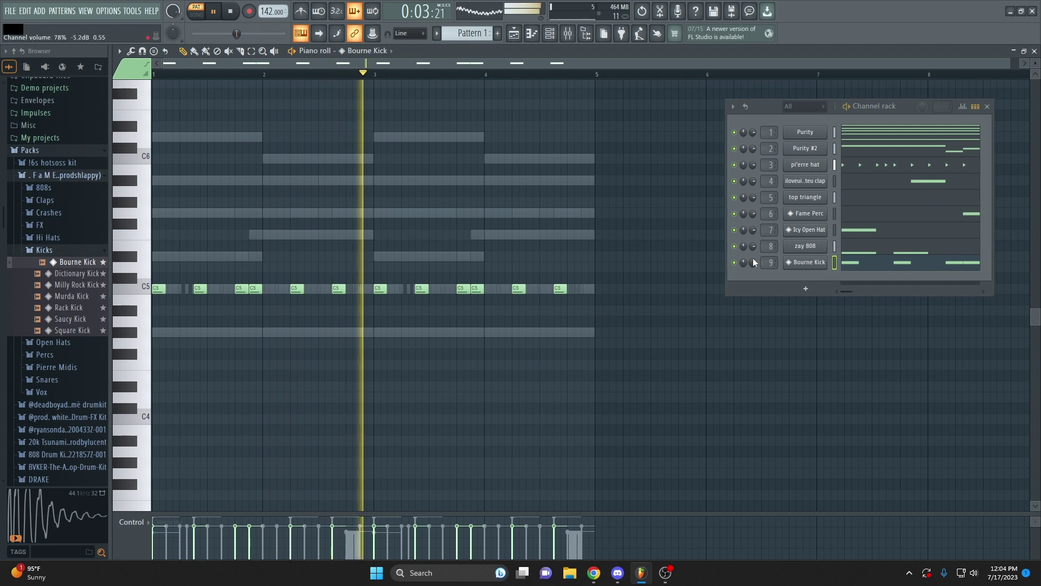
# Show the mixer and sidechain the Bourne Kick's Insert 9 to the 808's Insert 8
pyautogui.press('F9')
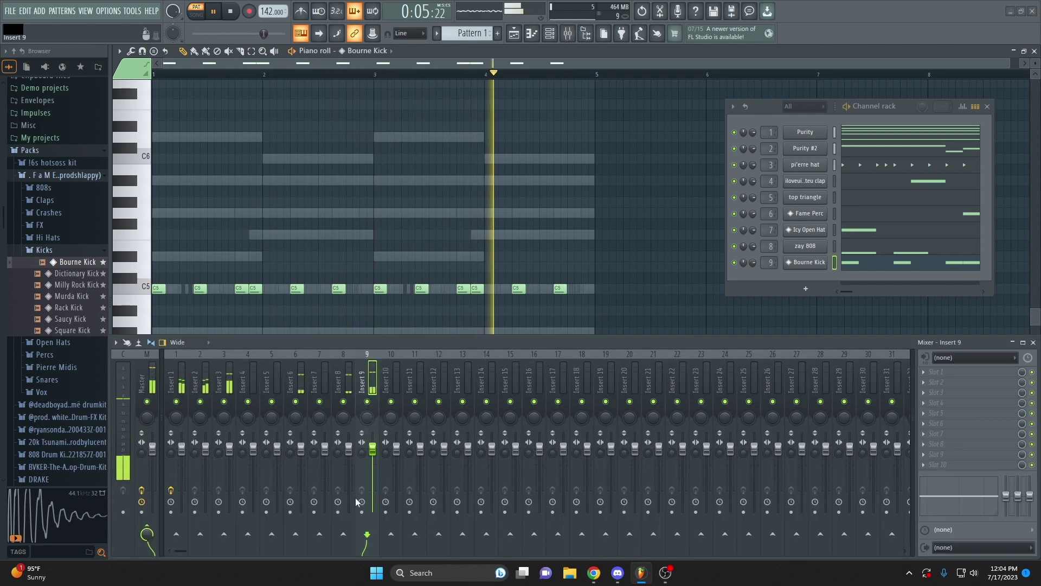
pyautogui.rightClick(347, 536)
pyautogui.click(379, 533)
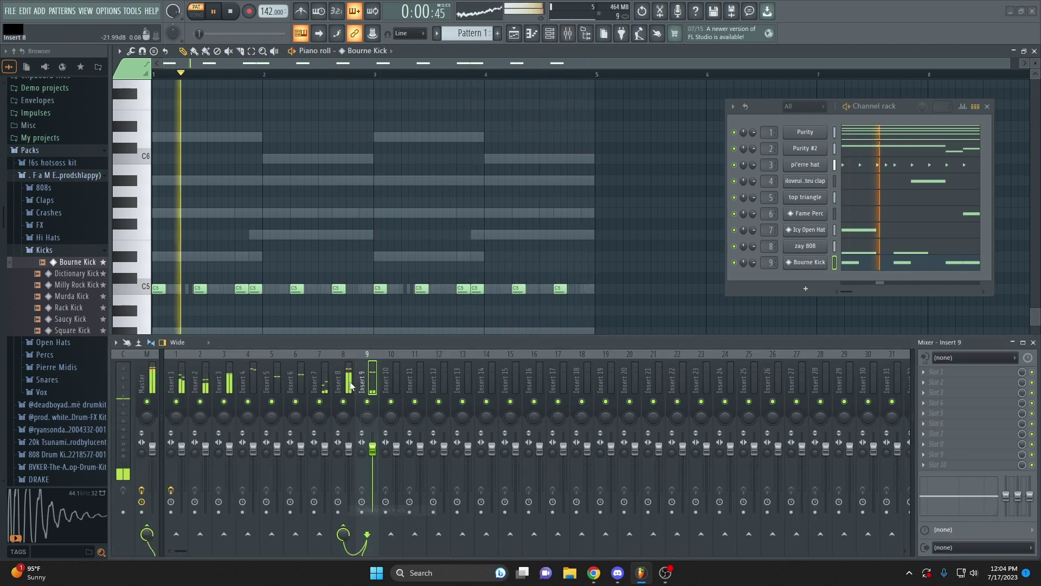
# Load Fruity Limiter into the first effect slot of Insert 8 and use its compressor mode
pyautogui.click(348, 384)
pyautogui.click(918, 371)
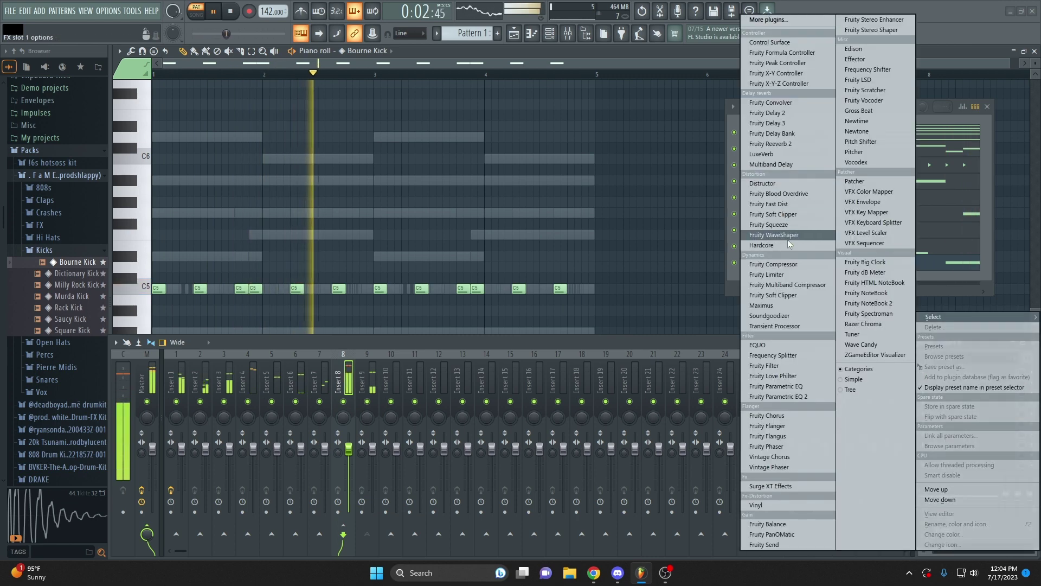
pyautogui.click(790, 275)
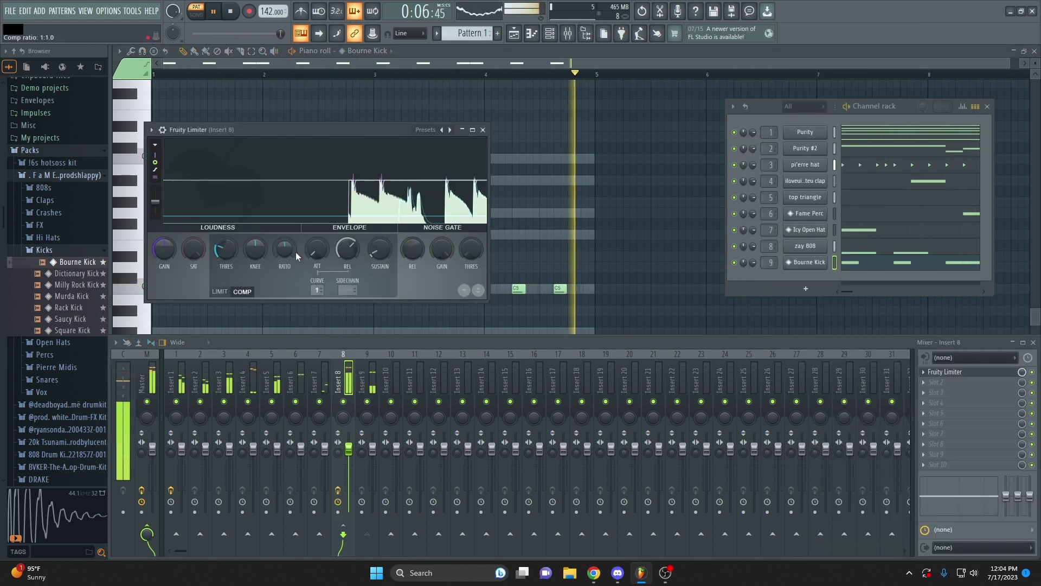
# Raise Insert 9's volume slightly, check the limiter's compression ratio and close the limiter
pyautogui.moveTo(372, 449); pyautogui.dragTo(373, 444)
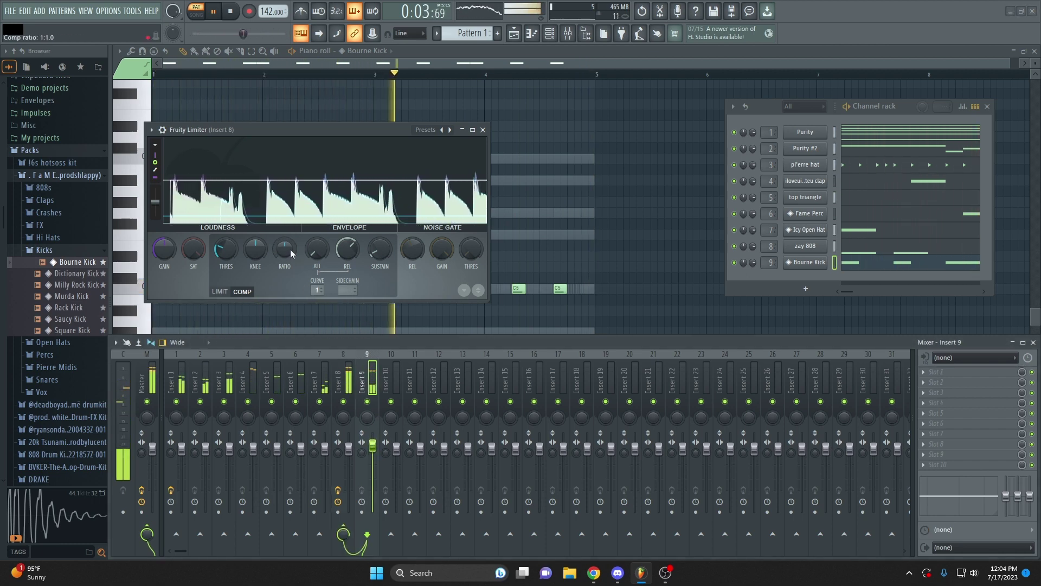
pyautogui.moveTo(291, 249); pyautogui.dragTo(291, 249)
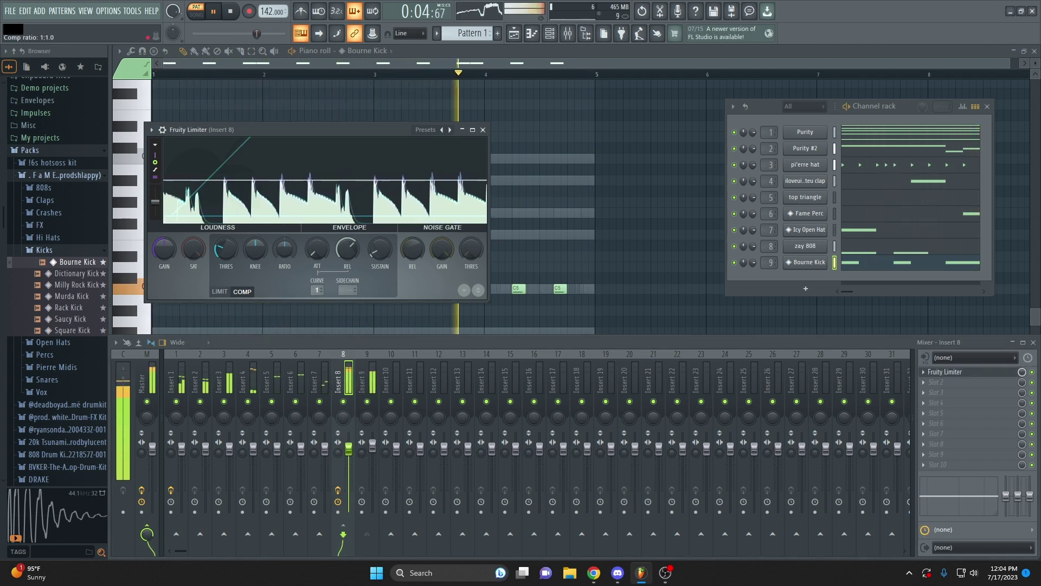
pyautogui.click(483, 131)
pyautogui.scroll(-2, 439, 261)
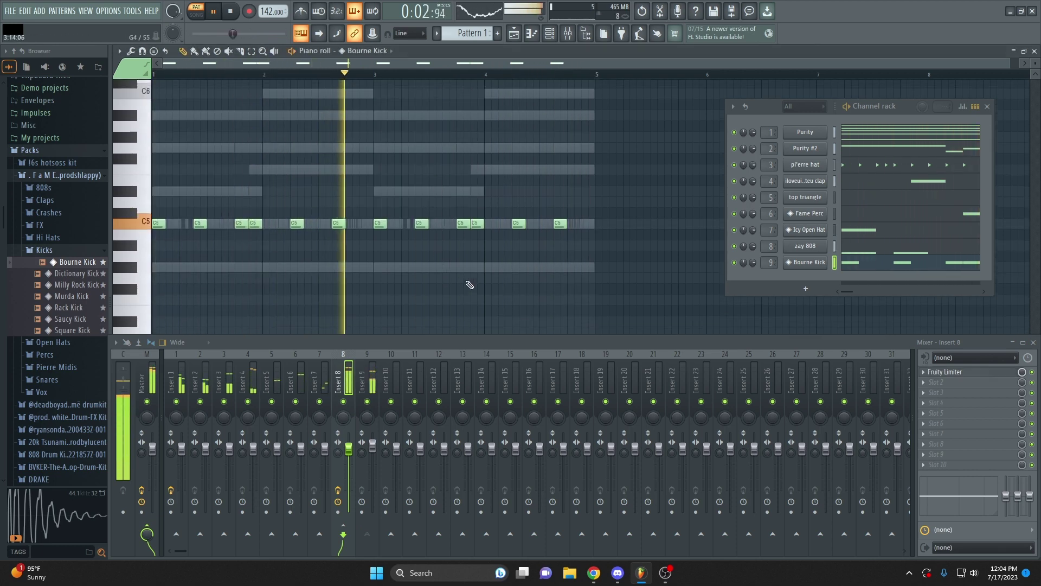
# Reopen Insert 8's Fruity Limiter to check its compression knobs, and close both the limiter and the mixer
pyautogui.click(971, 374)
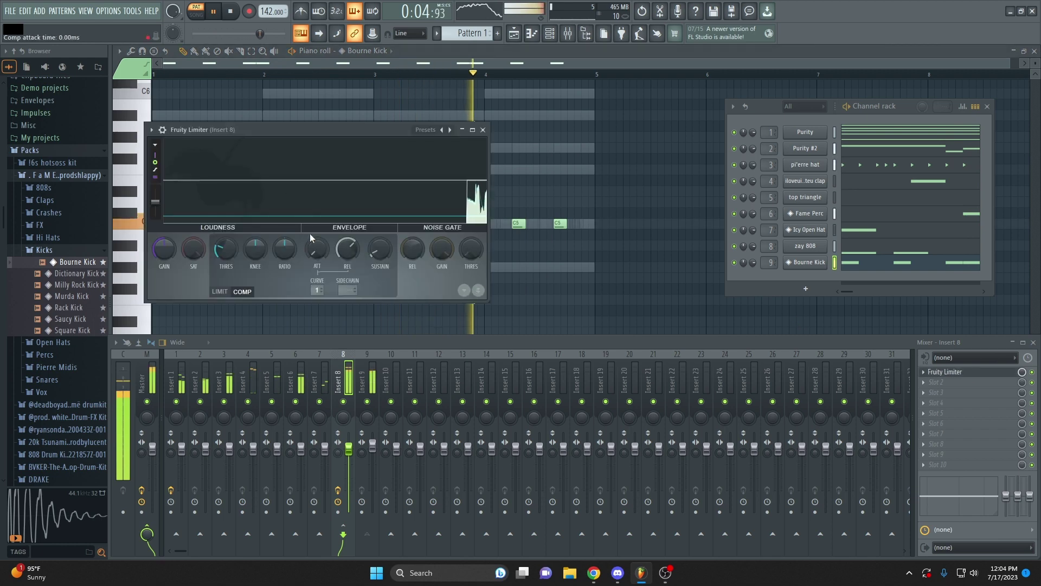
pyautogui.rightClick(276, 247)
pyautogui.click(286, 253)
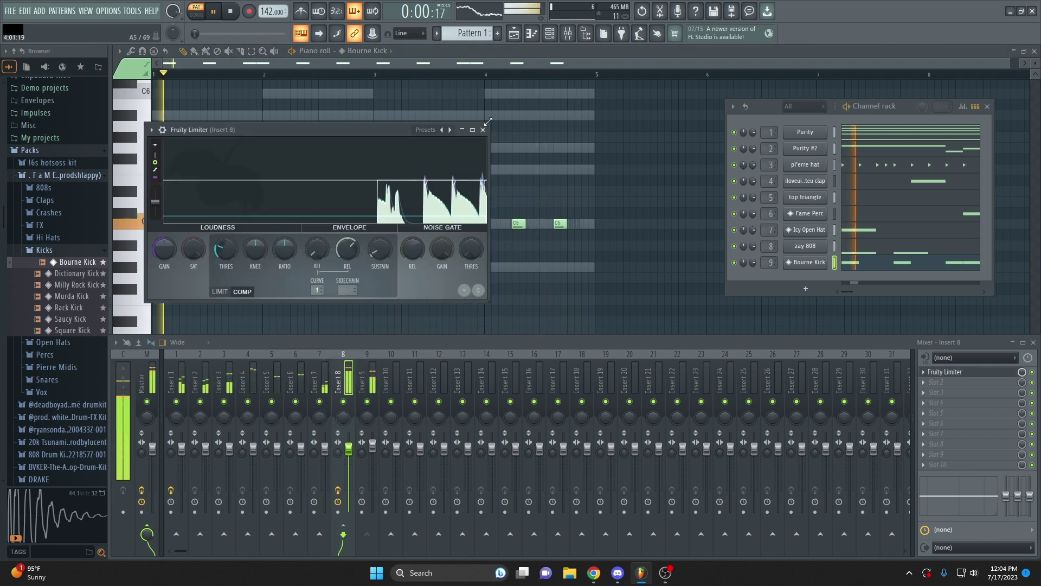
pyautogui.click(483, 130)
pyautogui.press('F9')
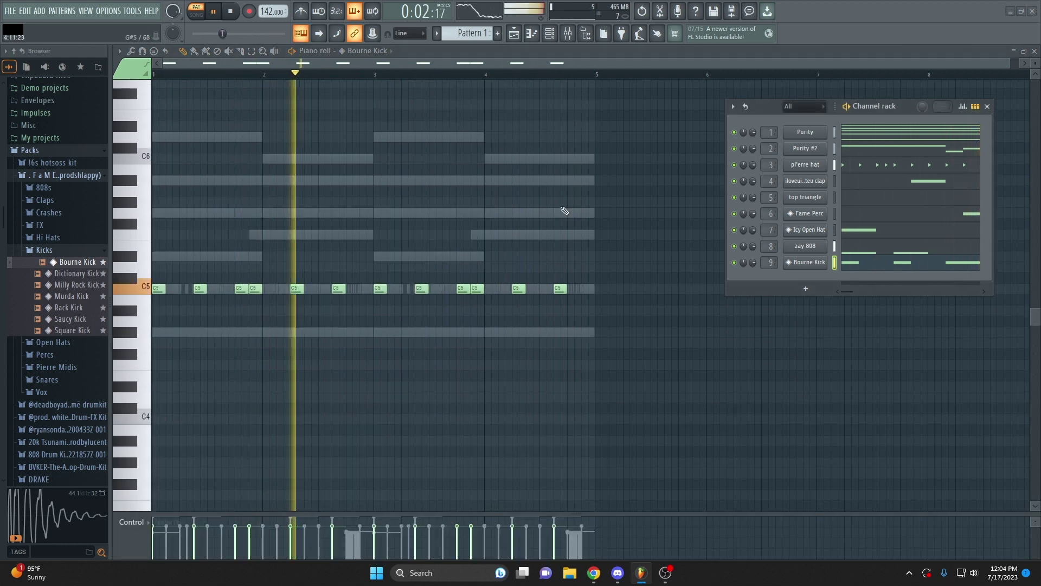
# Show the playlist without the channel rack, transpose Pattern 1 up by 2 semitones and play it
pyautogui.click(532, 35)
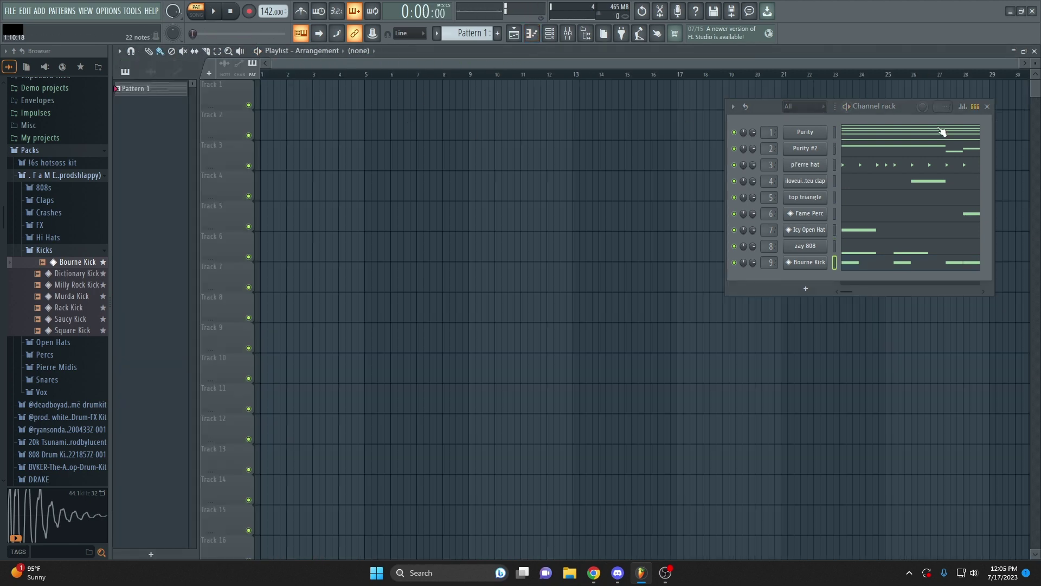
pyautogui.click(987, 107)
pyautogui.rightClick(147, 93)
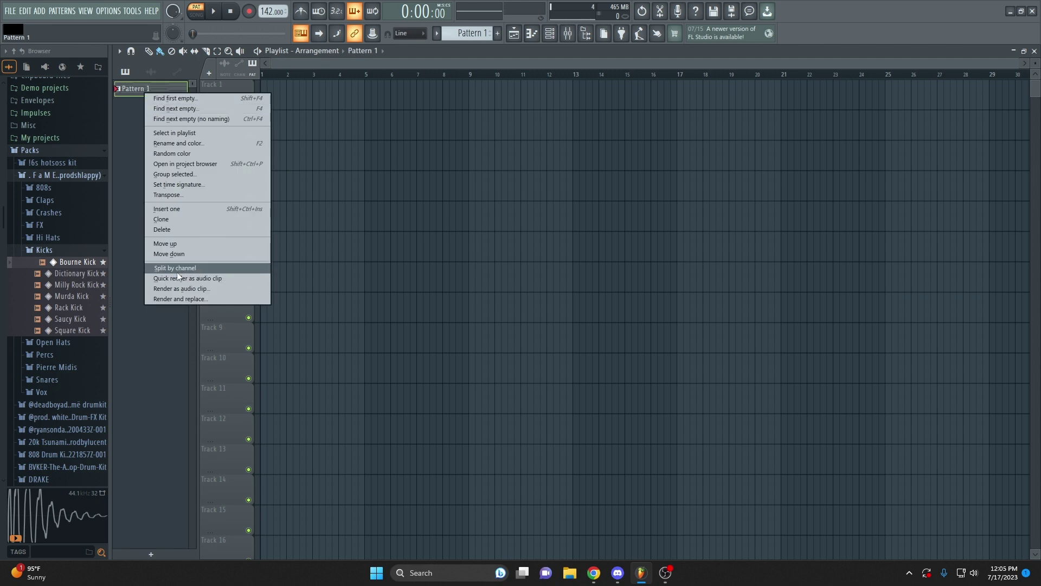
pyautogui.click(174, 194)
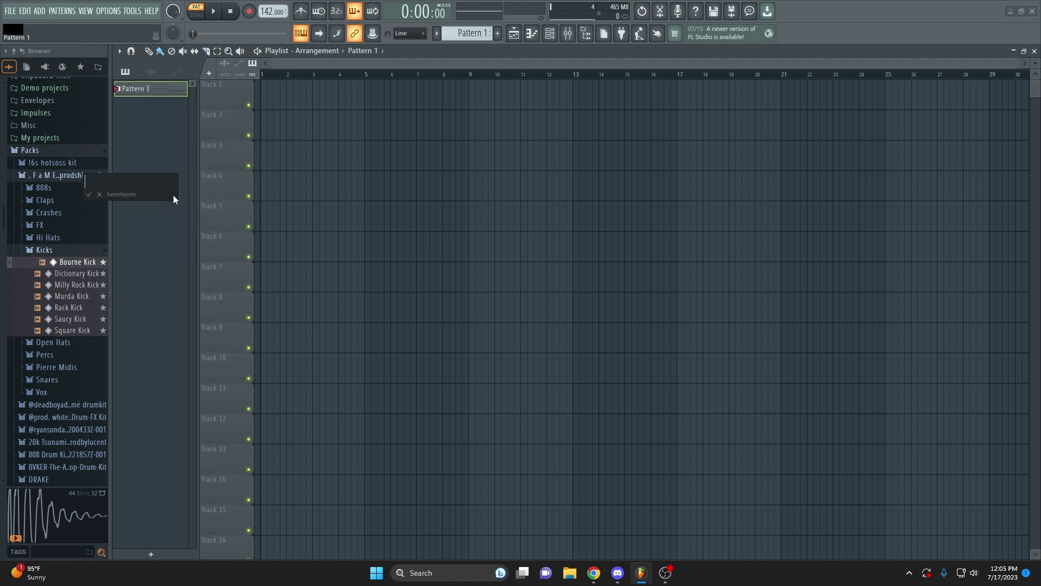
pyautogui.write('2')
pyautogui.press('Return')
pyautogui.press('space')
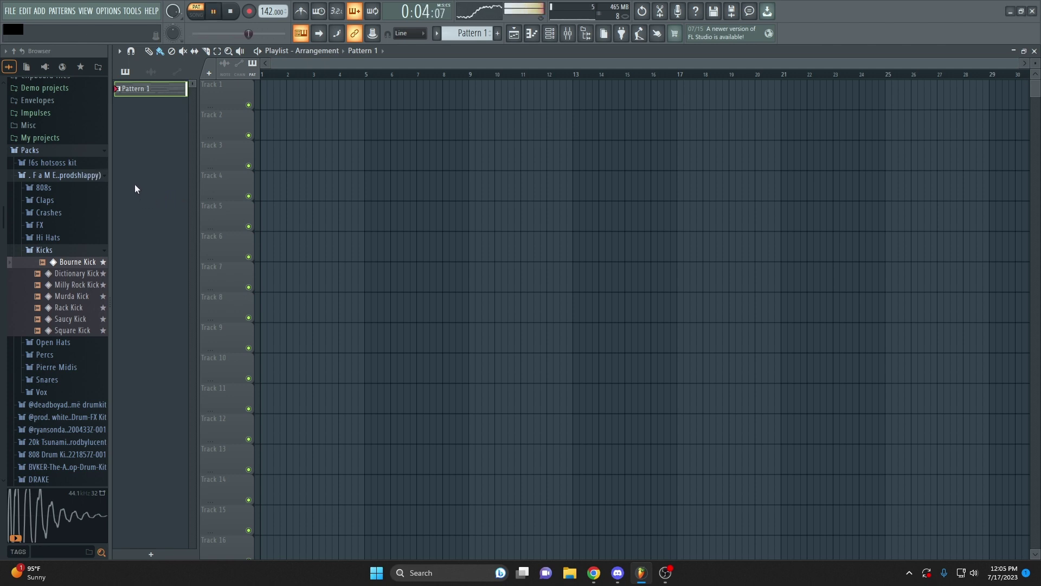
# Transpose Pattern 1 by -3 semitones, listen to the result and stop playback
pyautogui.rightClick(143, 90)
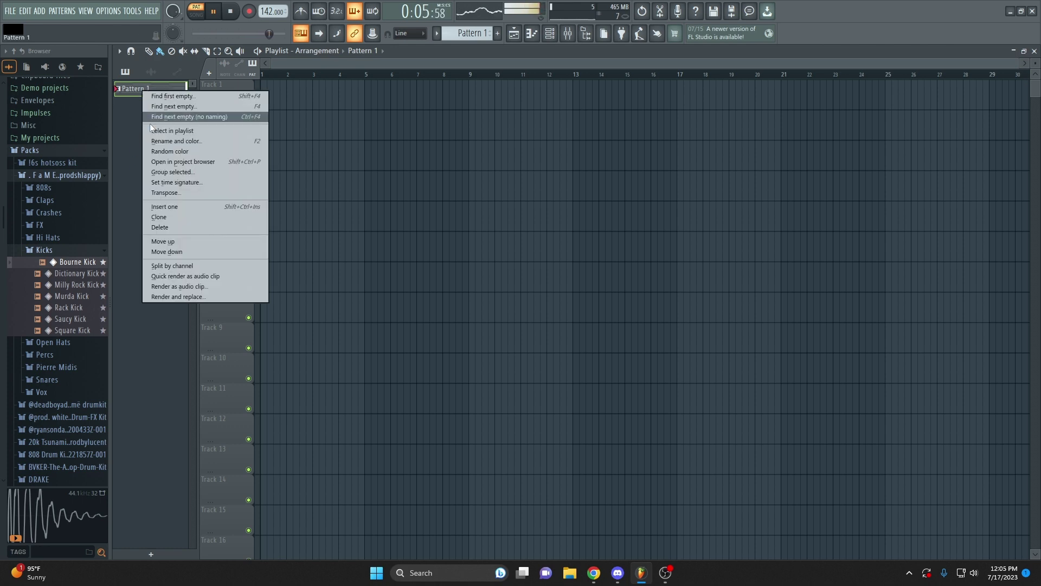
pyautogui.click(175, 194)
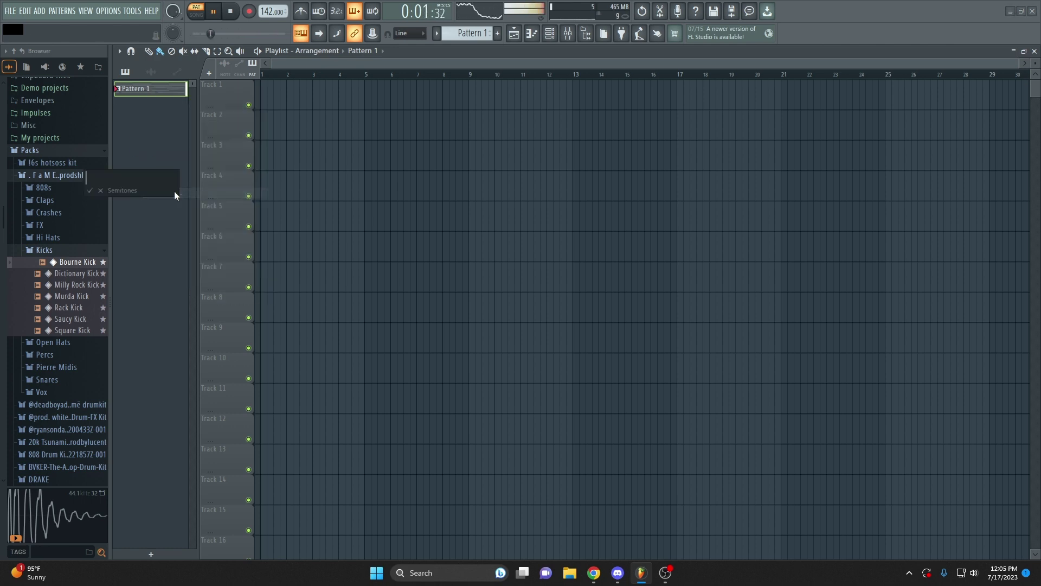
pyautogui.write('-2')
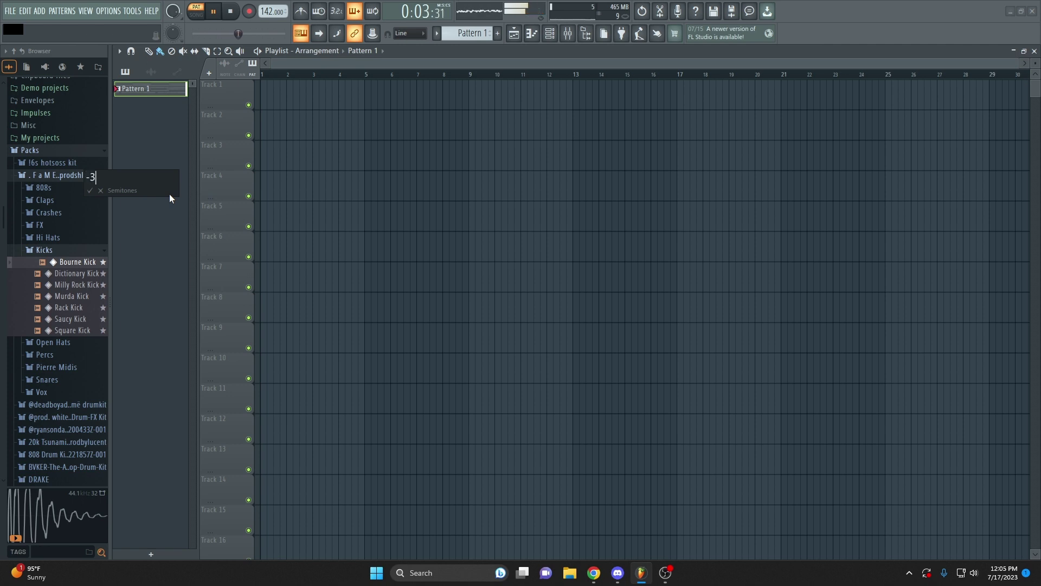
pyautogui.press('Return')
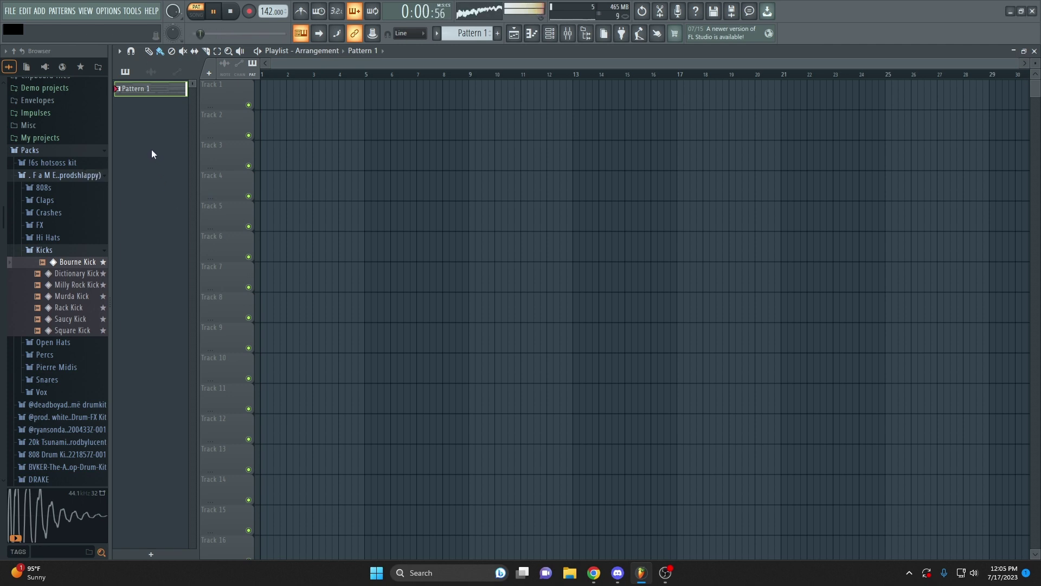
pyautogui.press('space')
# Split Pattern 1 by channel and render the Purity and Purity #2 patterns to audio clips on playlist tracks 1 and 2
pyautogui.rightClick(142, 93)
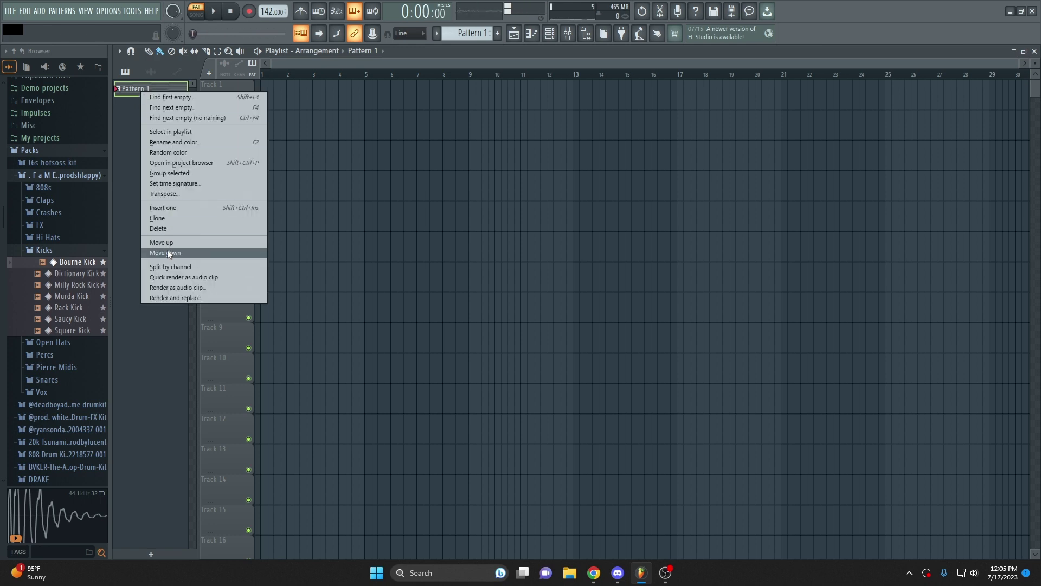
pyautogui.click(177, 267)
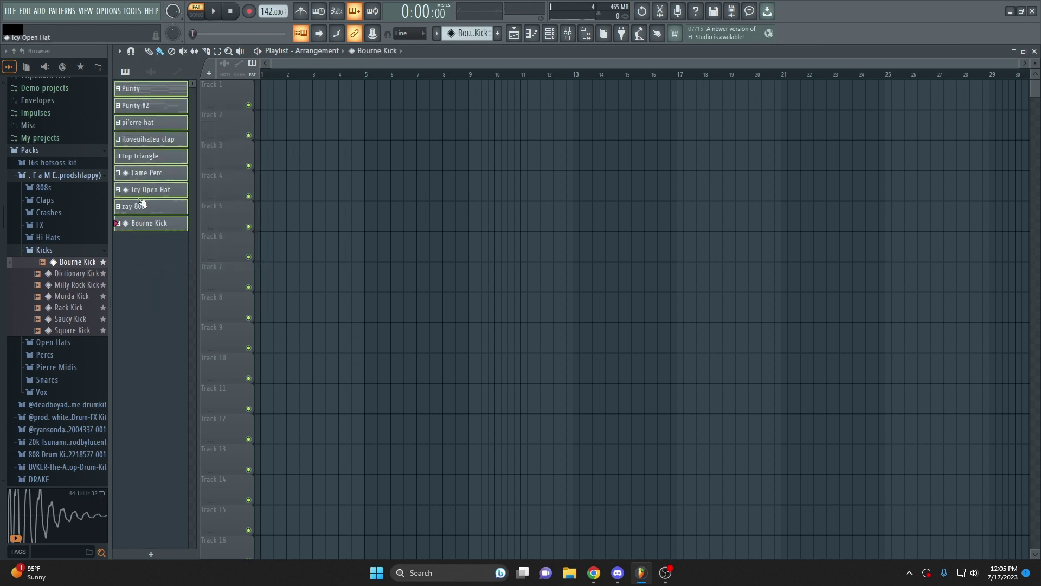
pyautogui.rightClick(139, 107)
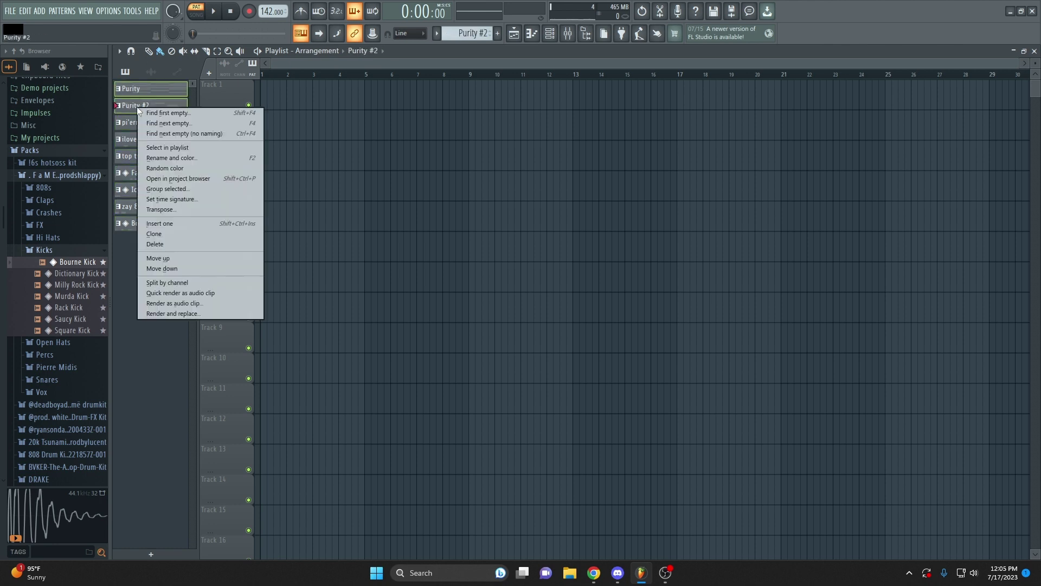
pyautogui.click(191, 293)
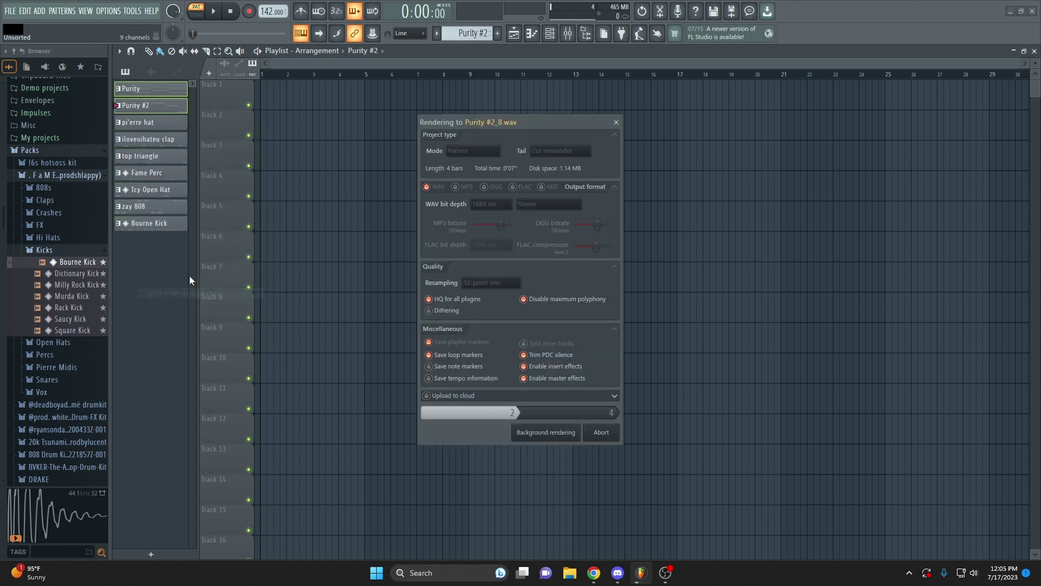
pyautogui.moveTo(145, 112); pyautogui.dragTo(306, 96)
# Reverse the Purity #3 and Purity #4 audio clips and listen to them in the playlist
pyautogui.doubleClick(282, 100)
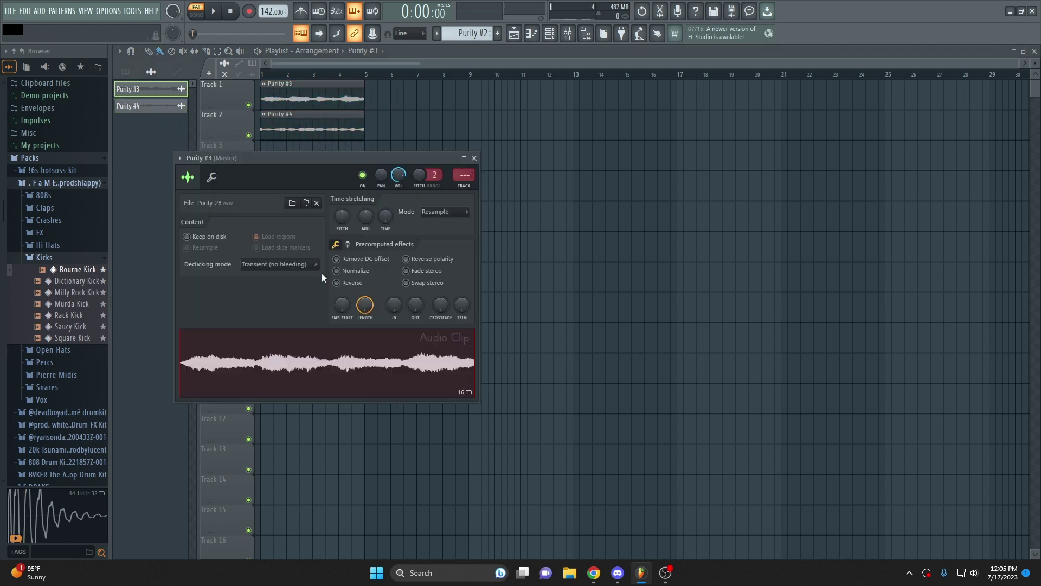
pyautogui.click(475, 158)
pyautogui.doubleClick(342, 132)
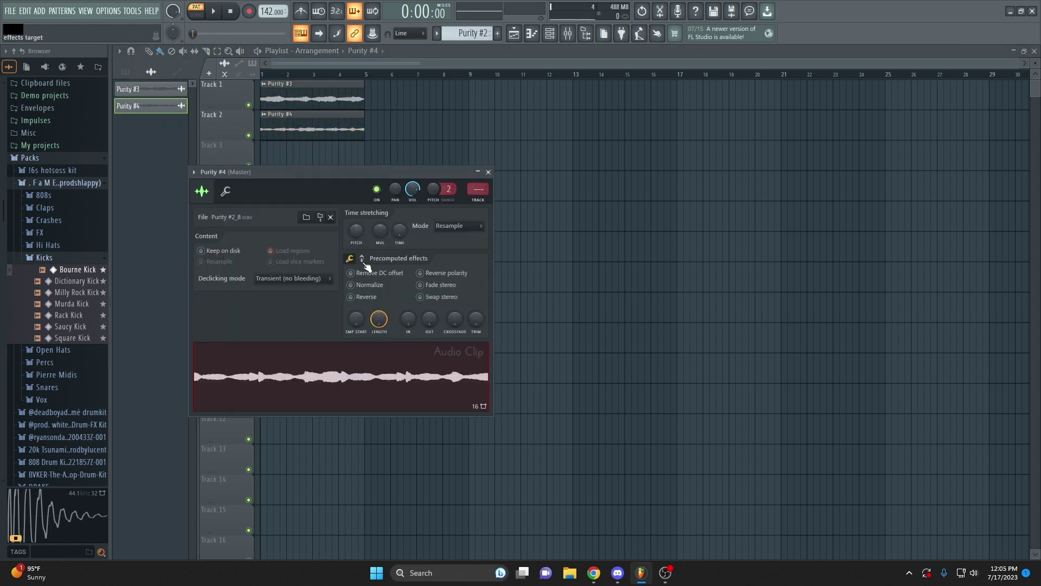
pyautogui.click(489, 173)
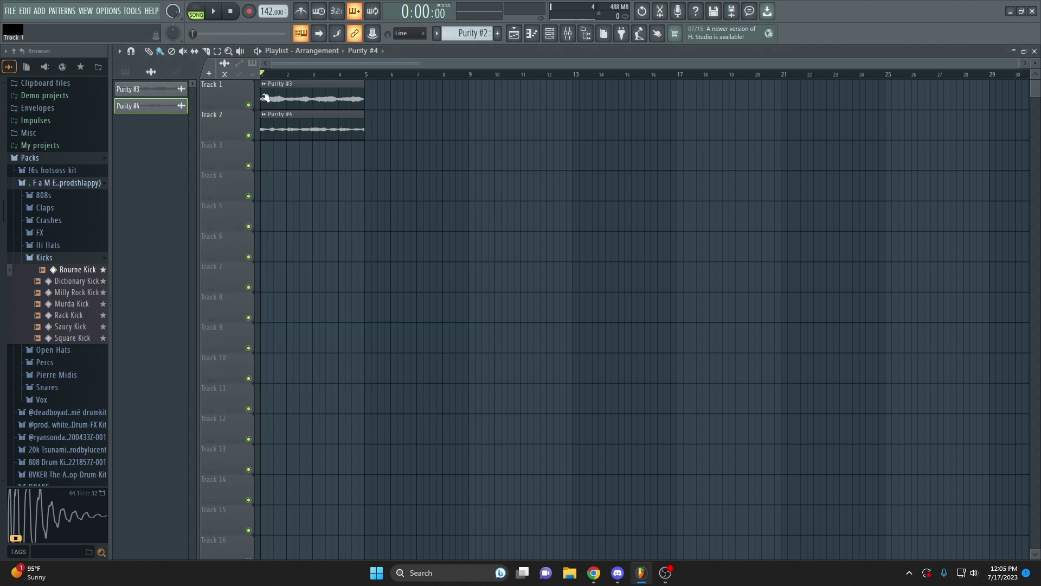
pyautogui.scroll(3, 260, 84)
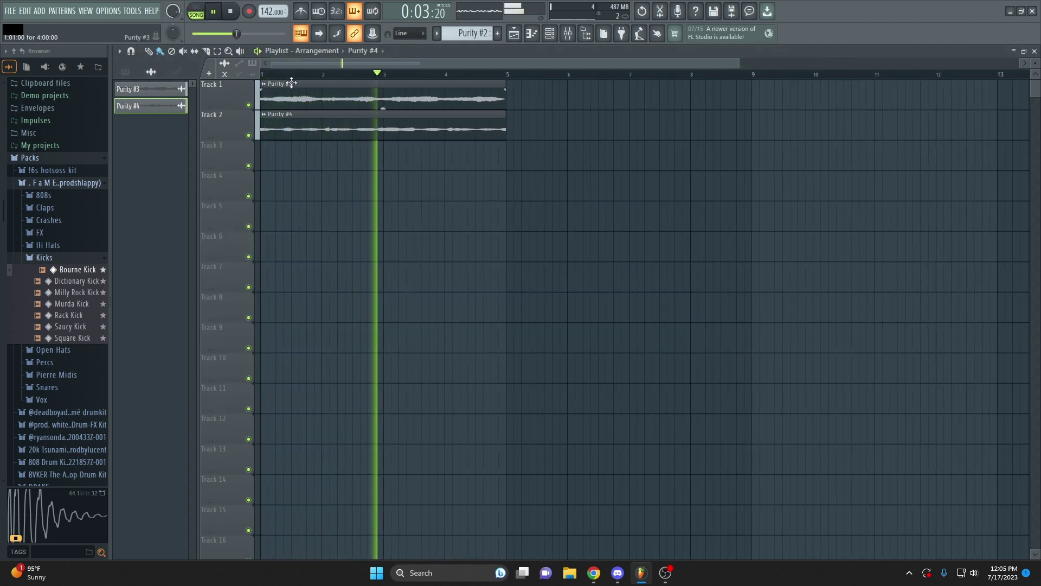
pyautogui.scroll(-4, 374, 175)
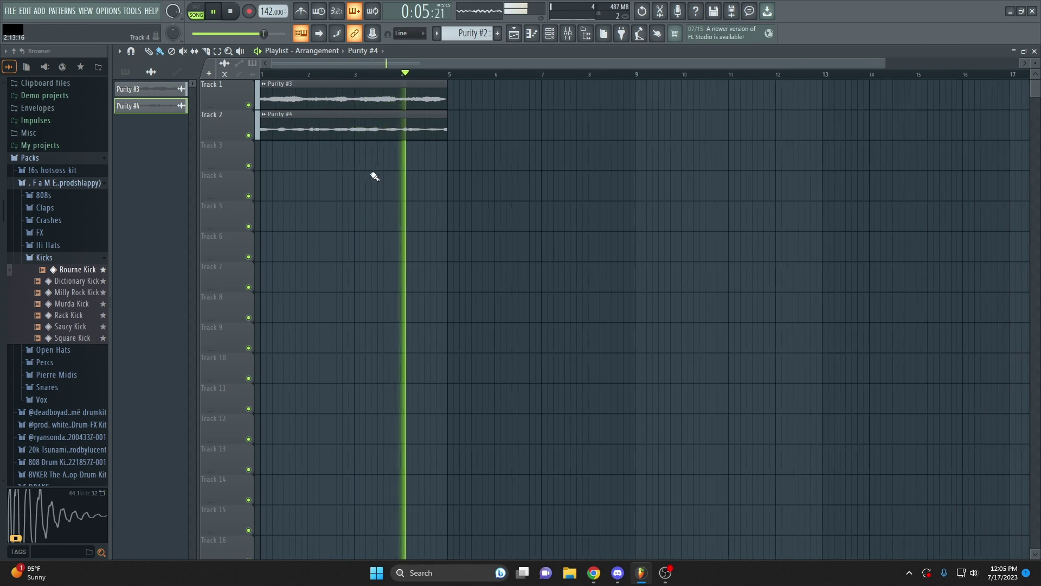
pyautogui.click(125, 71)
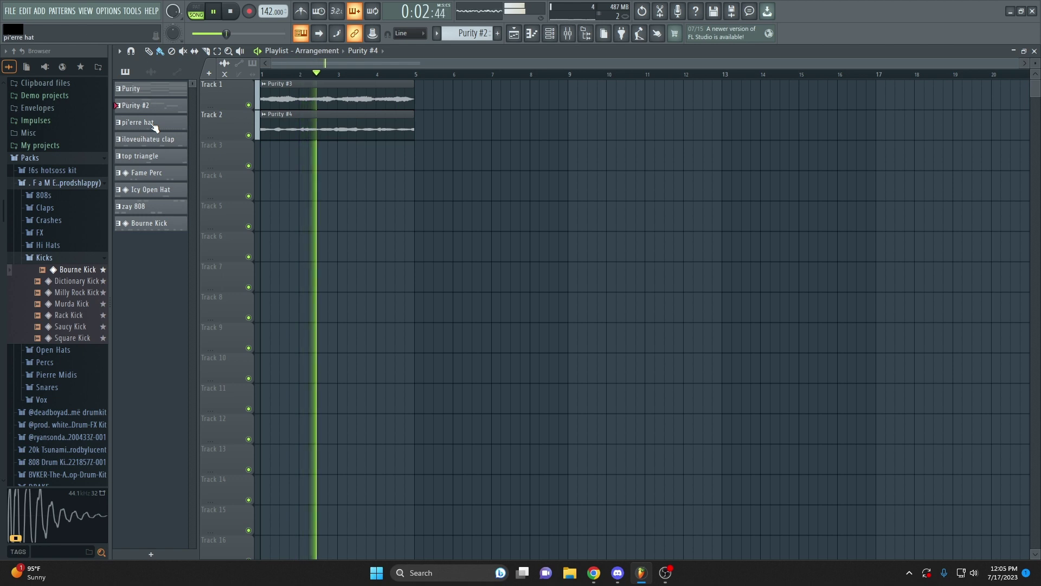
# Raise the pitch of the Purity #3 and Purity #4 audio clips and play them
pyautogui.doubleClick(283, 92)
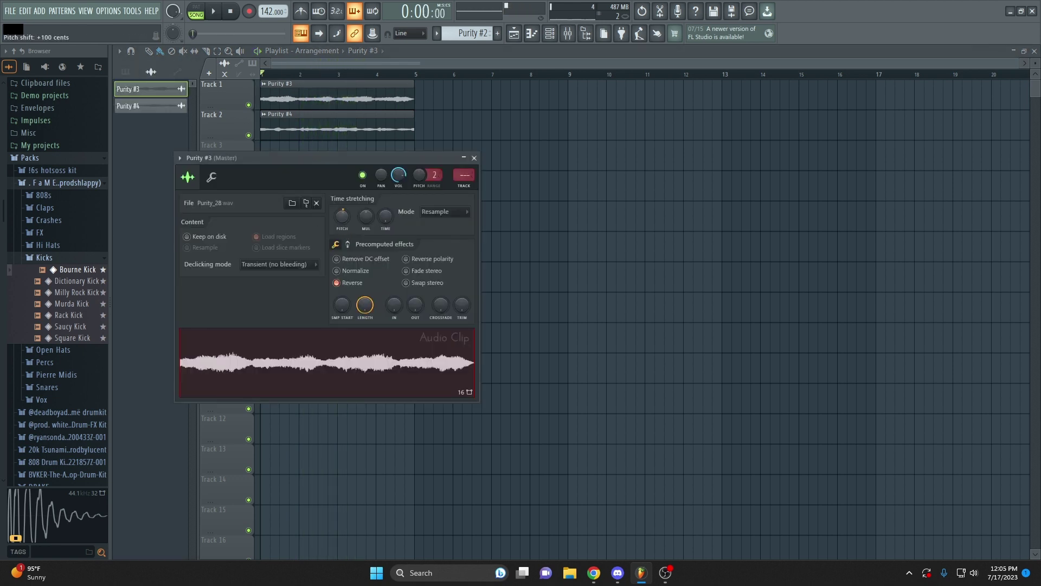
pyautogui.click(474, 158)
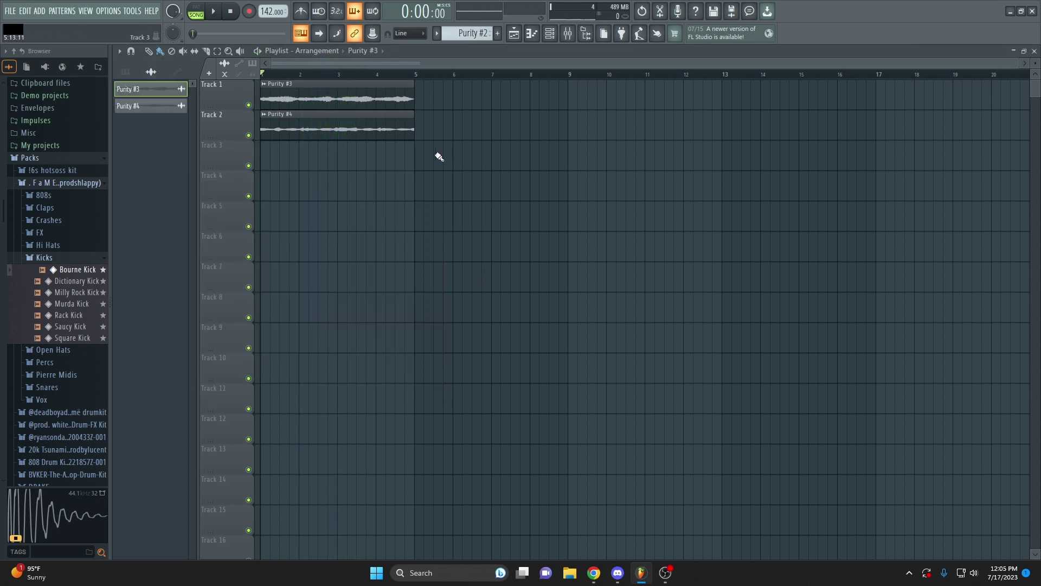
pyautogui.doubleClick(345, 136)
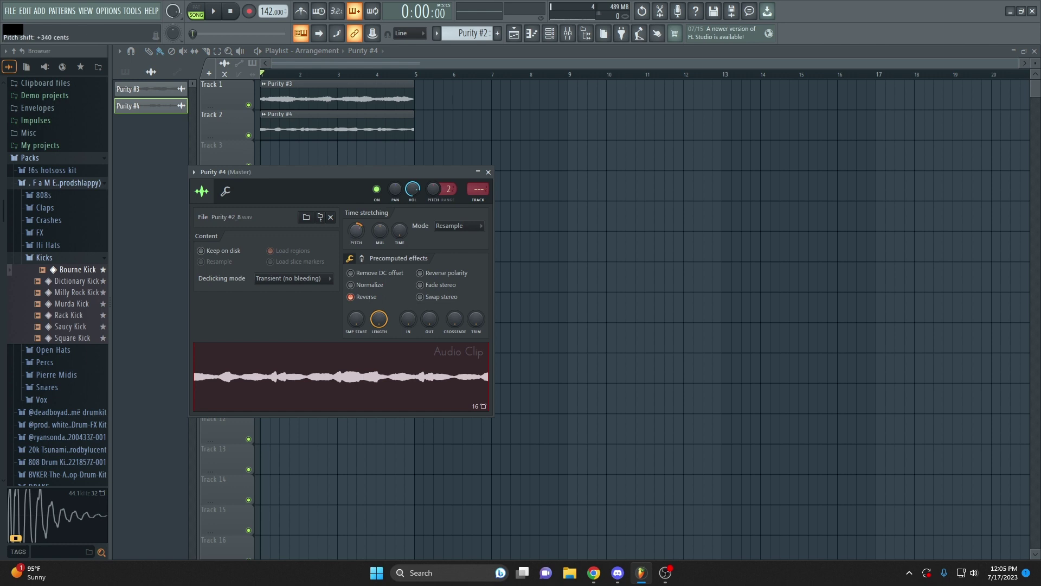
pyautogui.click(488, 172)
pyautogui.press('space')
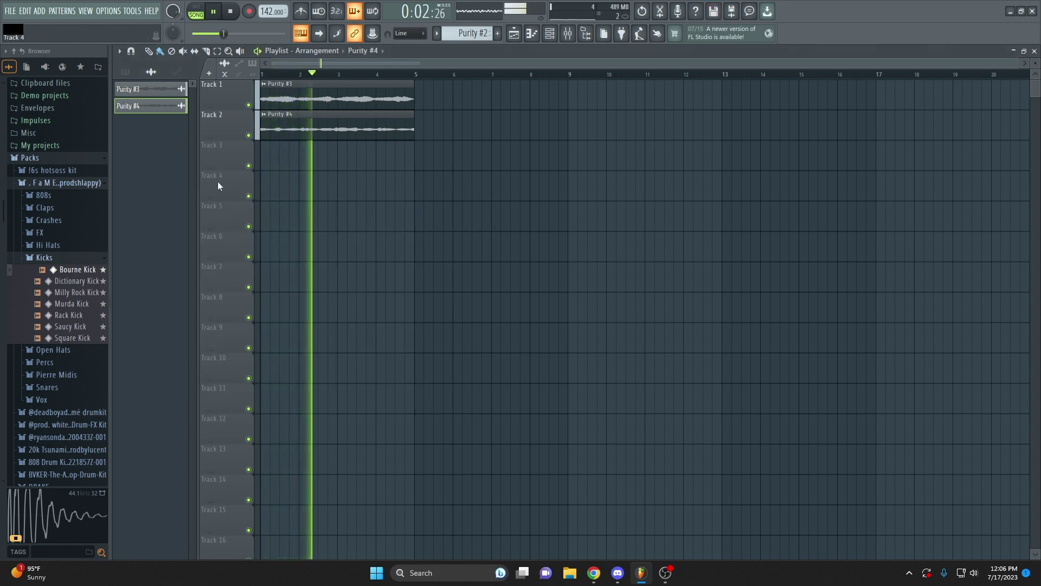
# Place the pi'erre hat through Bourne Kick patterns at bar 1 on playlist tracks 3 to 9
pyautogui.click(125, 71)
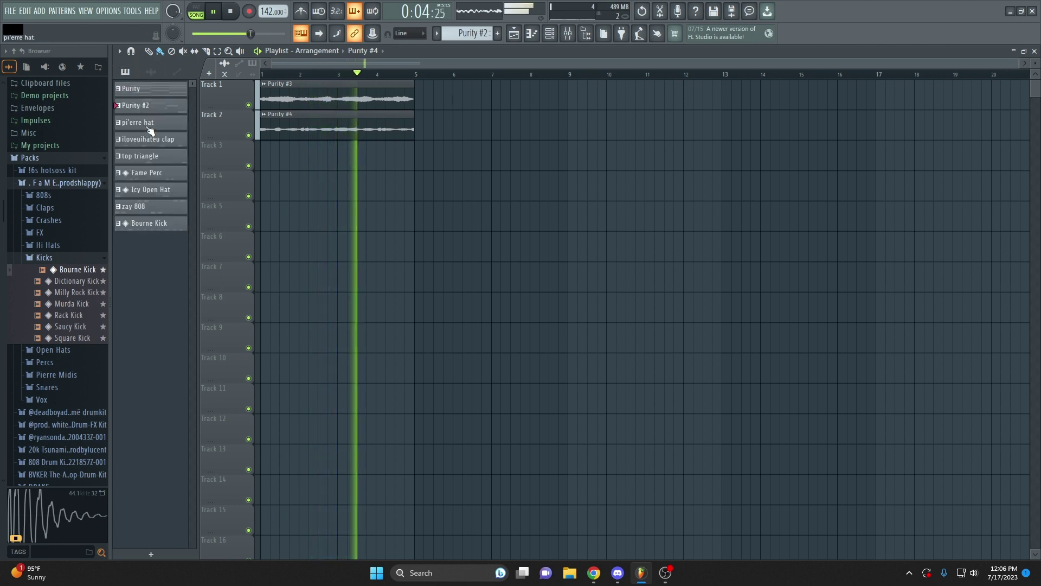
pyautogui.click(147, 124)
pyautogui.keyDown('shift'); pyautogui.click(149, 221); pyautogui.keyUp('shift')
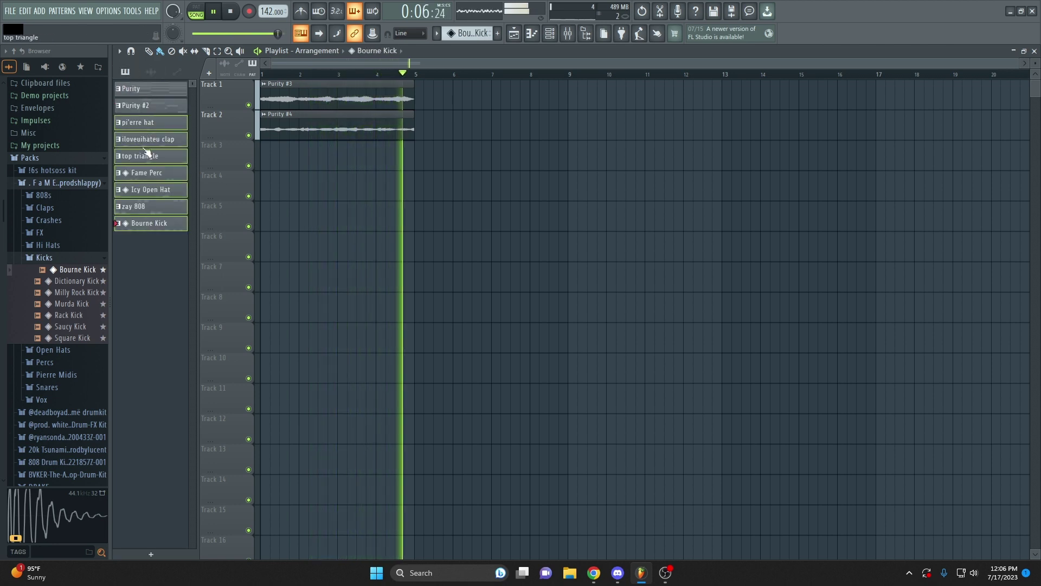
pyautogui.moveTo(149, 128); pyautogui.dragTo(274, 158)
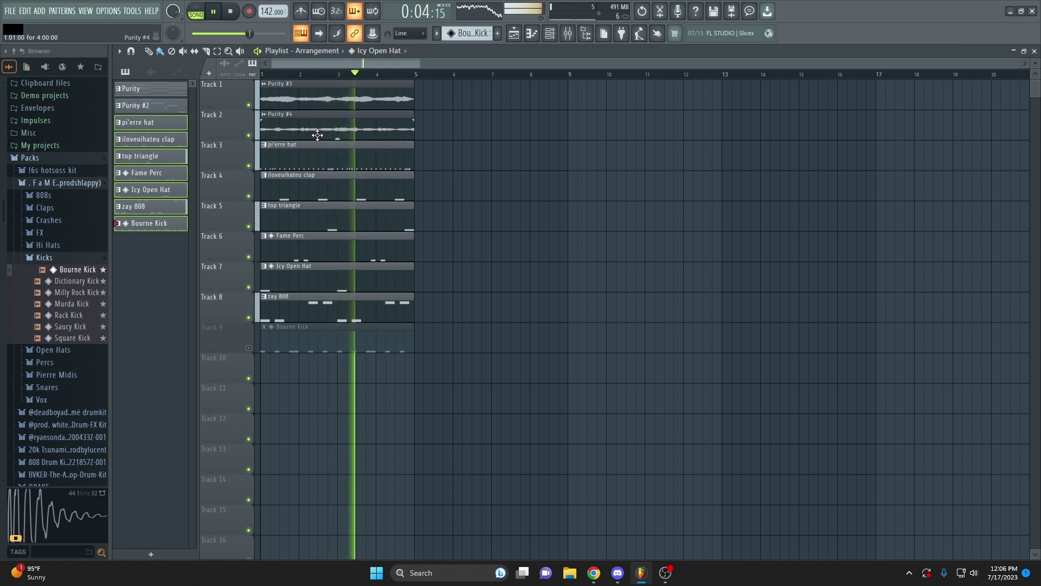
# Set both Purity audio clips' stretching mode to Auto, Purity #3's pitch shift to -100 cents, and readjust Purity #4's pitch
pyautogui.doubleClick(303, 102)
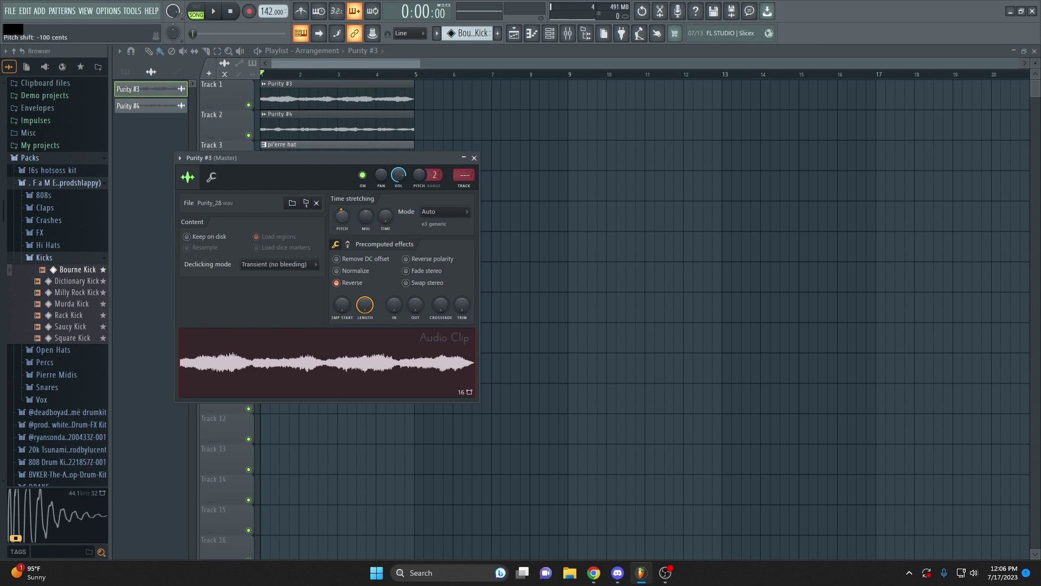
pyautogui.click(476, 158)
pyautogui.doubleClick(303, 125)
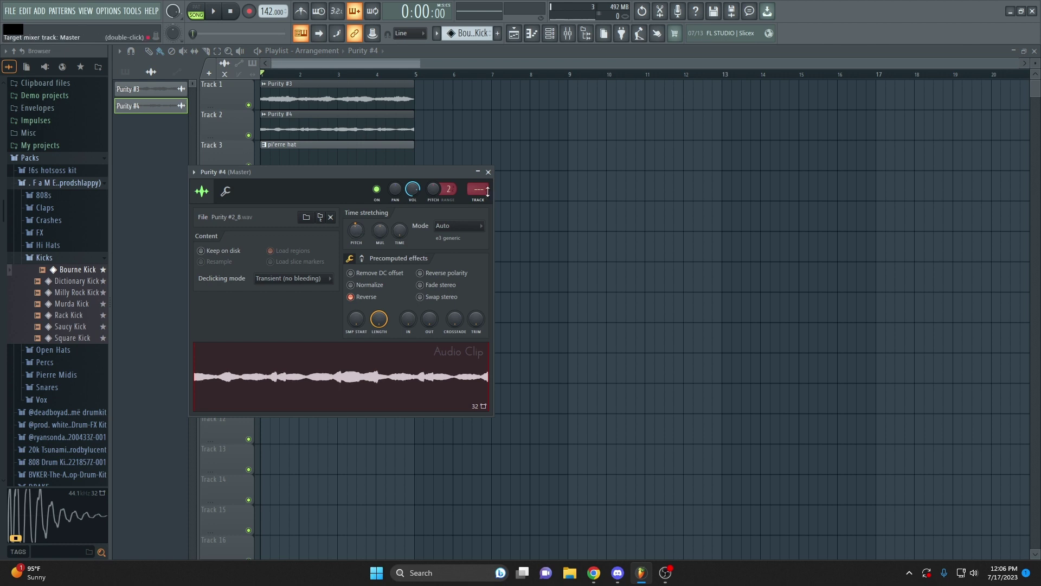
pyautogui.click(488, 172)
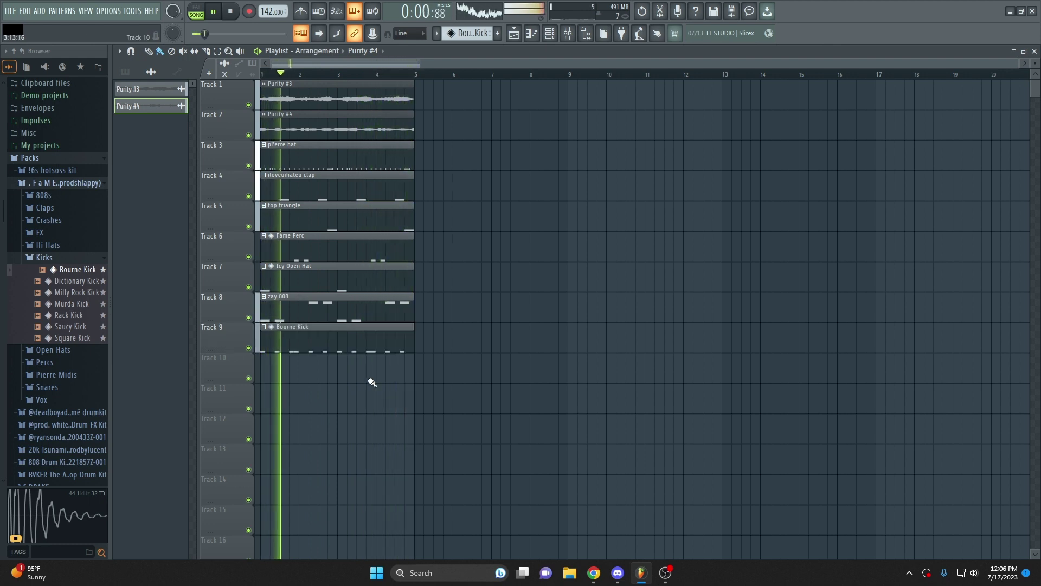
# Duplicate the four-bar block of clips on tracks 1 to 9 six times, filling bars 1 to 28
pyautogui.moveTo(372, 383); pyautogui.dragTo(395, 55)
pyautogui.hotkey('ctrl', 'b')
pyautogui.hotkey('ctrl', 'b')
pyautogui.hotkey('ctrl', 'b')
pyautogui.hotkey('ctrl', 'b')
pyautogui.hotkey('ctrl', 'b')
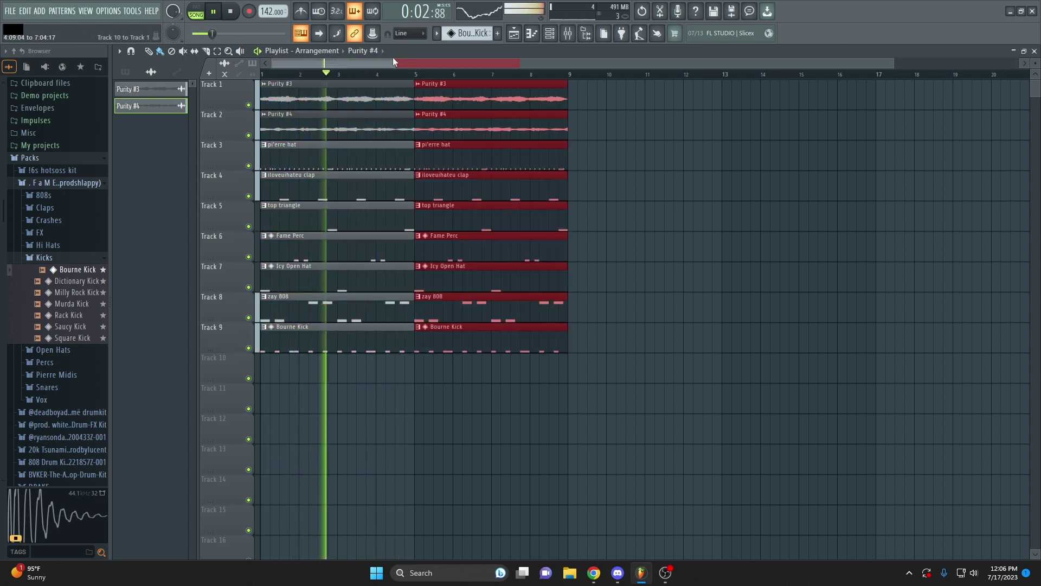
pyautogui.hotkey('ctrl', 'b')
# Duplicate the whole 28-bar arrangement once and its last three blocks twice, extending all nine tracks through bar 80
pyautogui.scroll(-3, 569, 310)
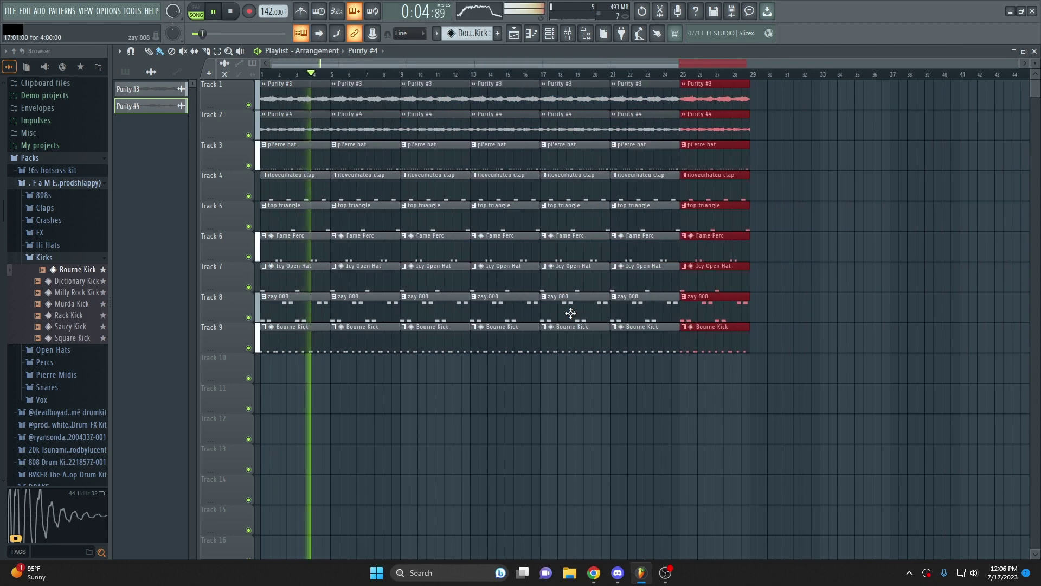
pyautogui.moveTo(845, 444); pyautogui.dragTo(217, 21)
pyautogui.hotkey('ctrl', 'b')
pyautogui.scroll(-2, 438, 271)
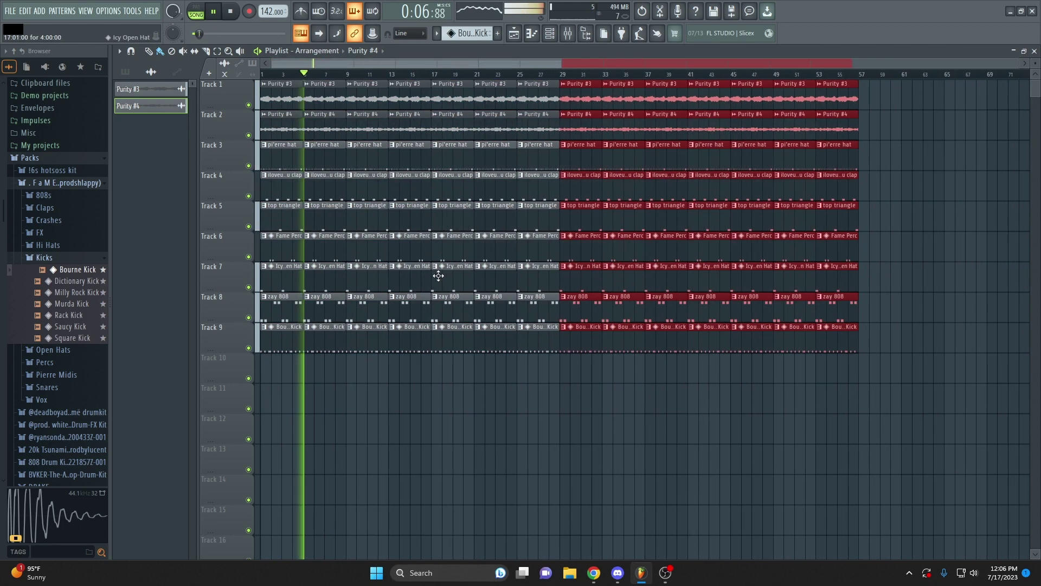
pyautogui.moveTo(892, 383); pyautogui.dragTo(767, 79)
pyautogui.hotkey('ctrl', 'b')
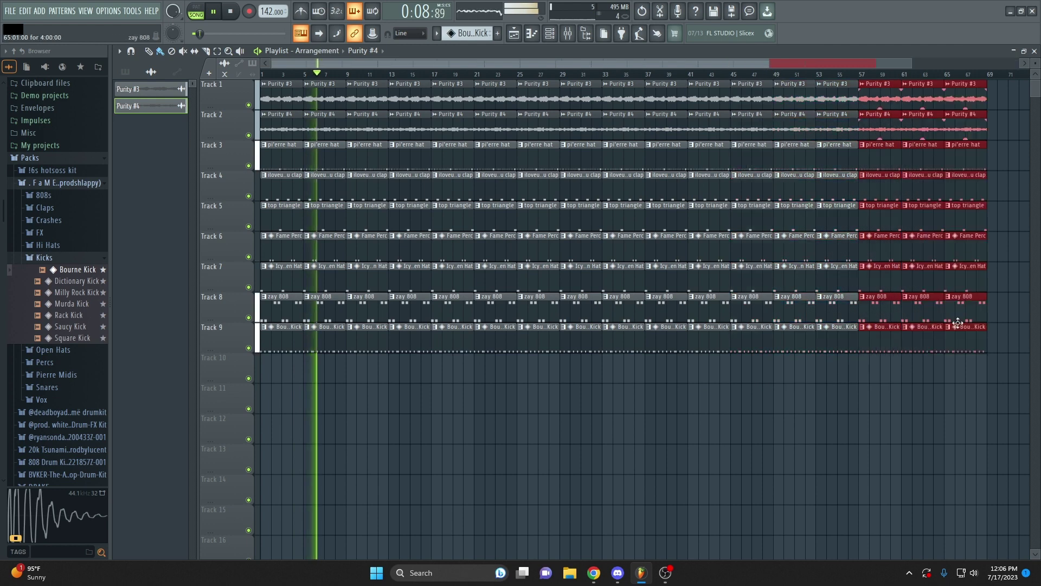
pyautogui.hotkey('ctrl', 'd')
pyautogui.moveTo(997, 413); pyautogui.dragTo(892, 82)
pyautogui.scroll(-2, 884, 200)
pyautogui.hotkey('ctrl', 'b')
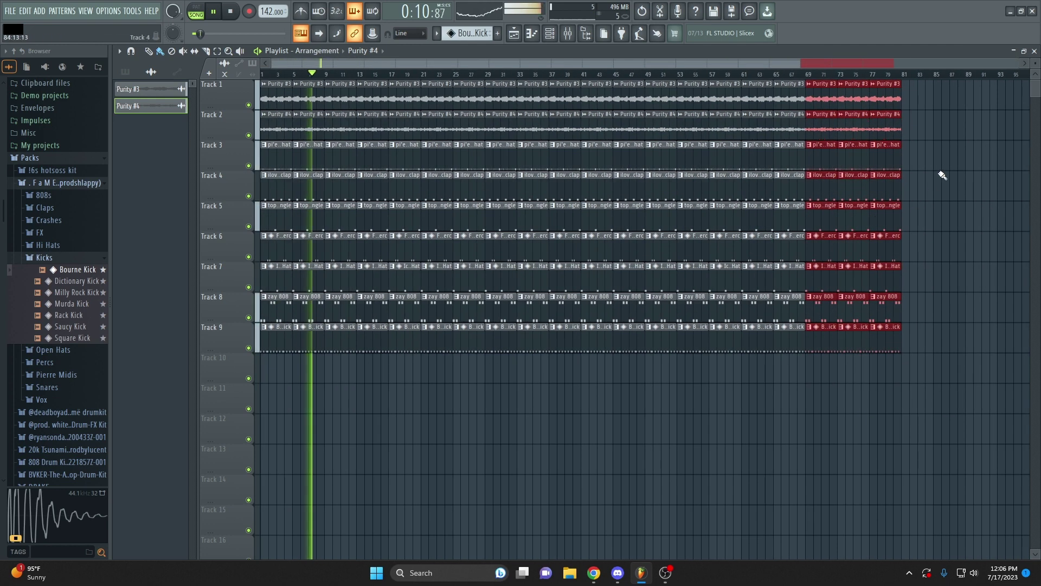
pyautogui.hotkey('ctrl', 'd')
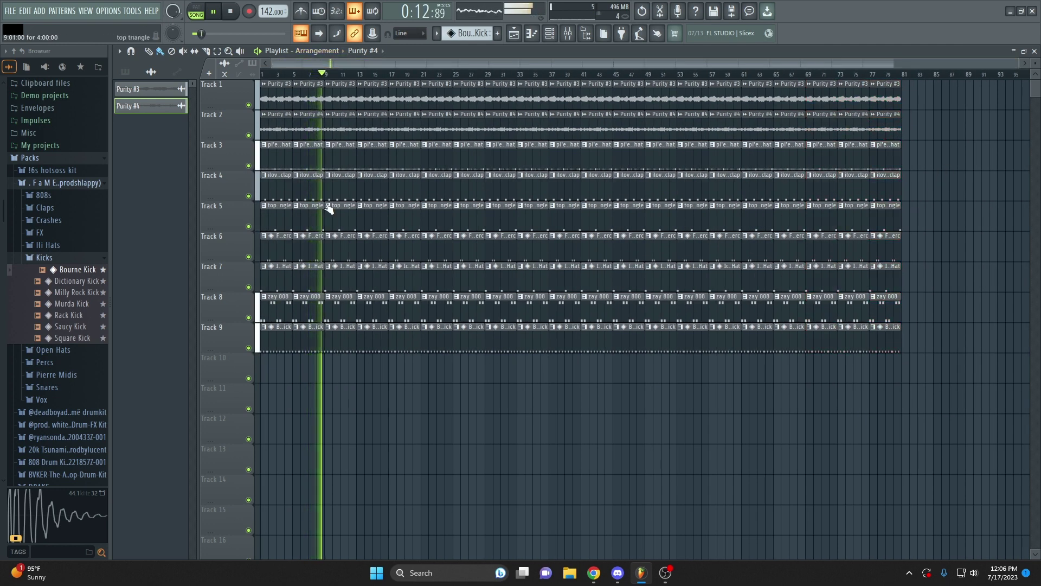
# Delete the clips on tracks 3 to 9 in bars 9–12 and the zay 808 and Bourne Kick clips in bars 13–16
pyautogui.moveTo(340, 179)
pyautogui.mouseDown()
pyautogui.moveTo(326, 464)
pyautogui.moveTo(331, 368)
pyautogui.mouseUp()
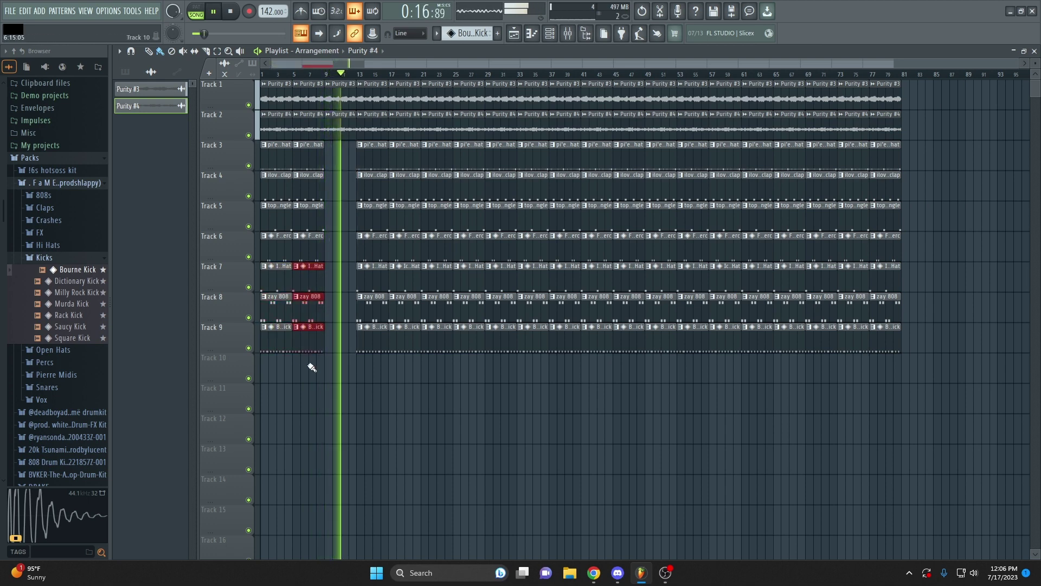
pyautogui.scroll(2, 312, 368)
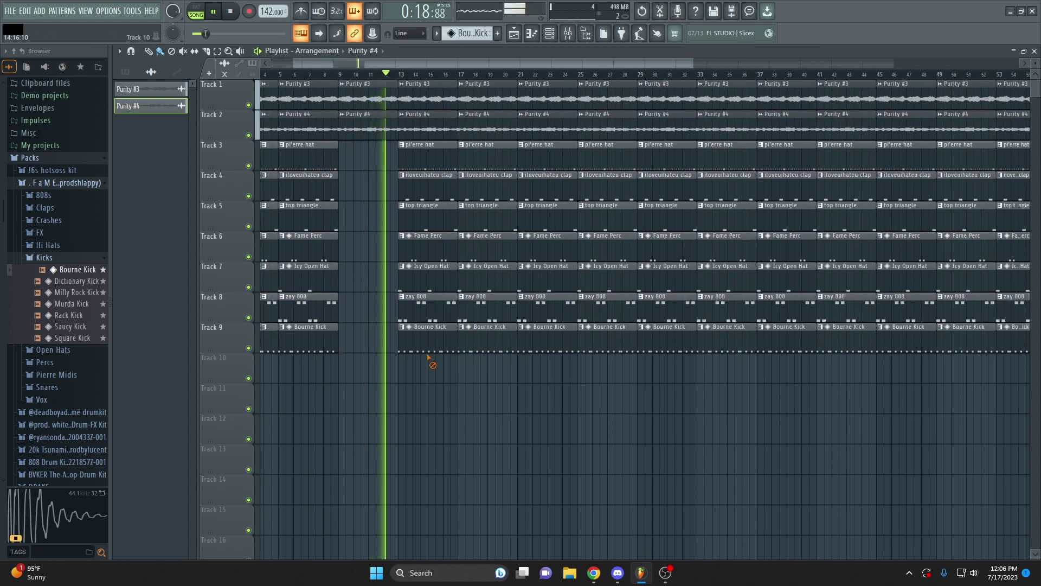
pyautogui.rightClick(429, 330)
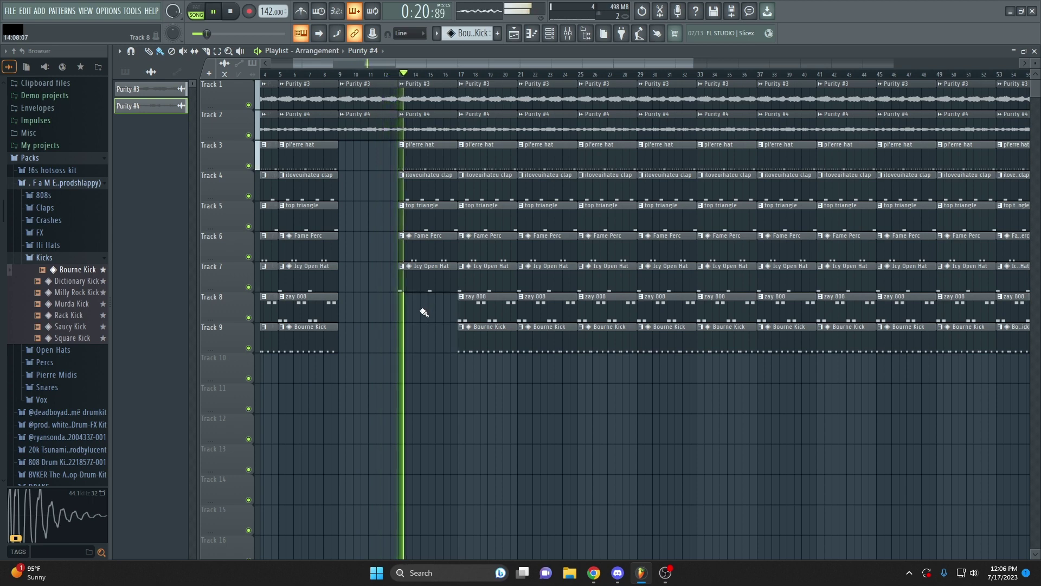
# Delete the Bourne Kick clips on track 9 in bars 1–8 and 17–24
pyautogui.scroll(-1, 424, 312)
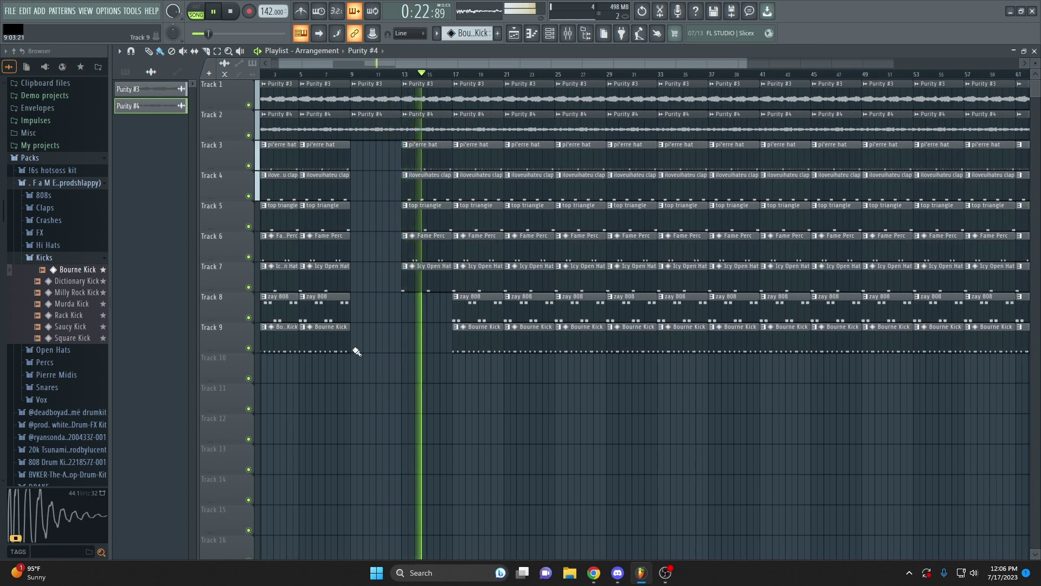
pyautogui.rightClick(326, 352)
pyautogui.rightClick(274, 352)
pyautogui.rightClick(457, 351)
pyautogui.rightClick(506, 350)
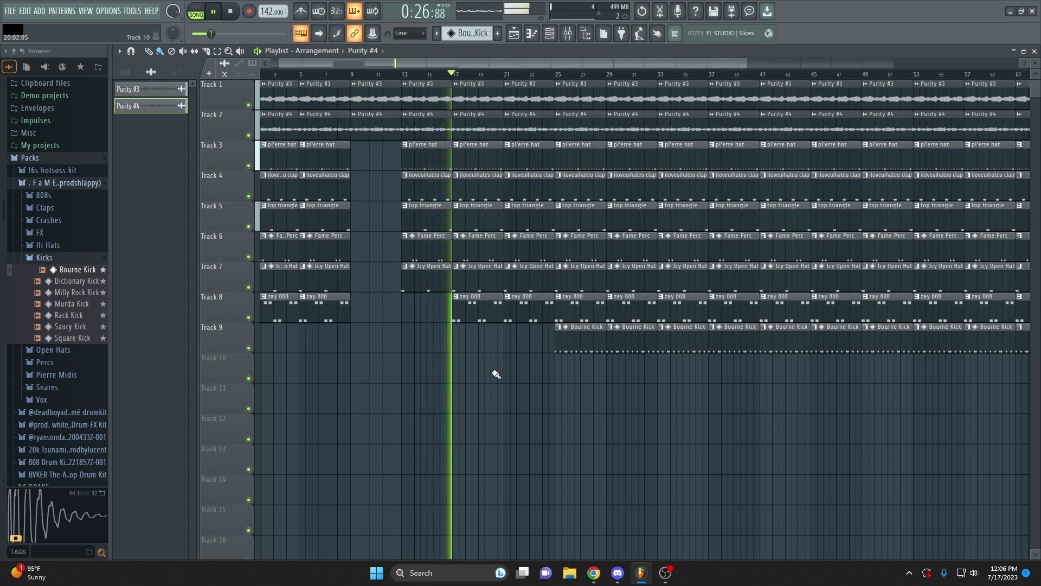
# Shorten the pi'erre hat clip in bars 21–24 by one bar at its end
pyautogui.scroll(-1, 494, 375)
pyautogui.scroll(4, 579, 388)
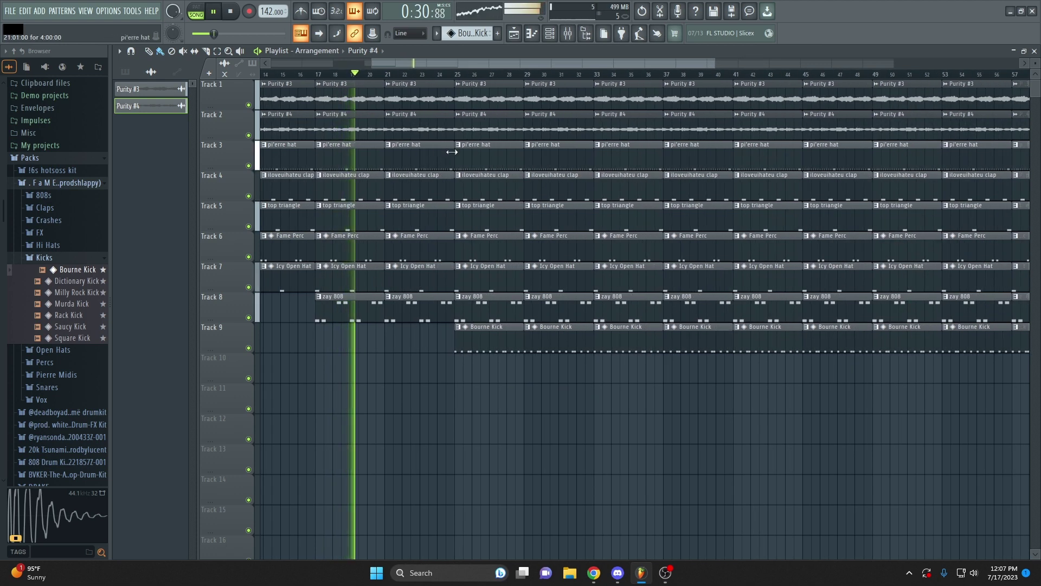
pyautogui.moveTo(451, 154); pyautogui.dragTo(442, 156)
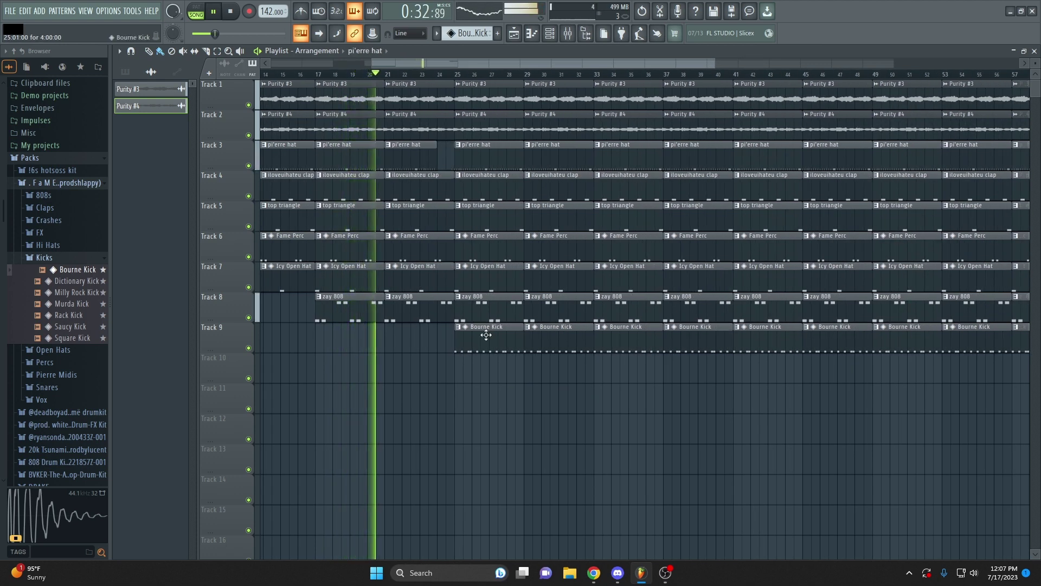
# Delete the Bourne Kick clips on track 9 in bars 33–40, 49–56 and 65–72
pyautogui.scroll(-1, 476, 221)
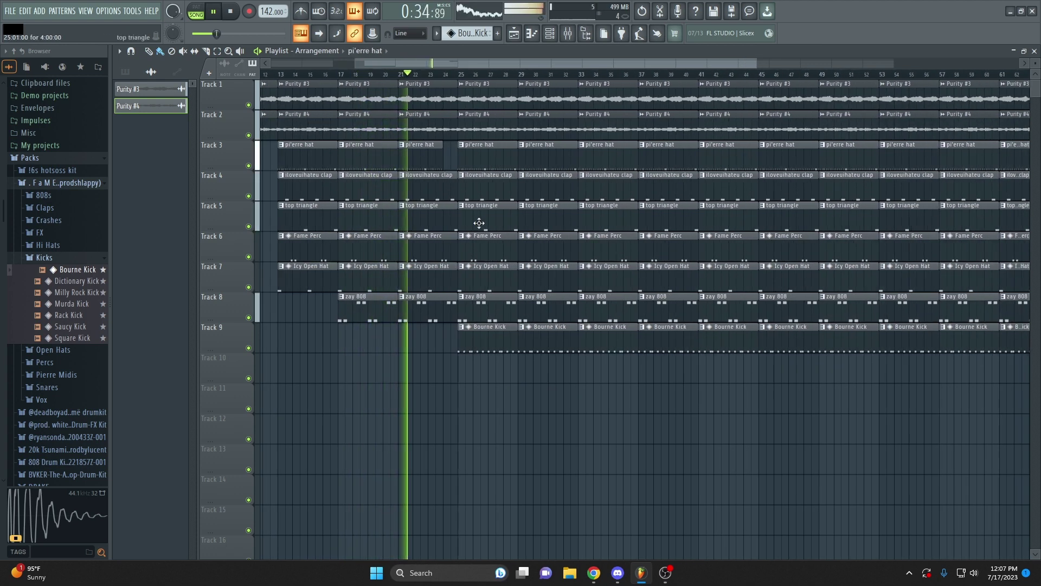
pyautogui.rightClick(609, 350)
pyautogui.rightClick(691, 347)
pyautogui.scroll(-3, 665, 359)
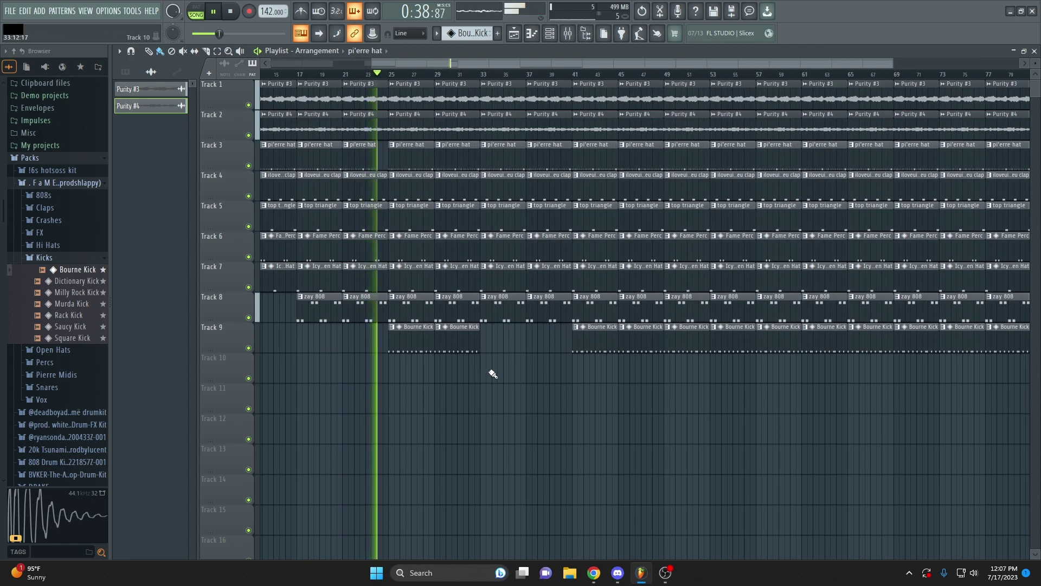
pyautogui.scroll(-2, 493, 374)
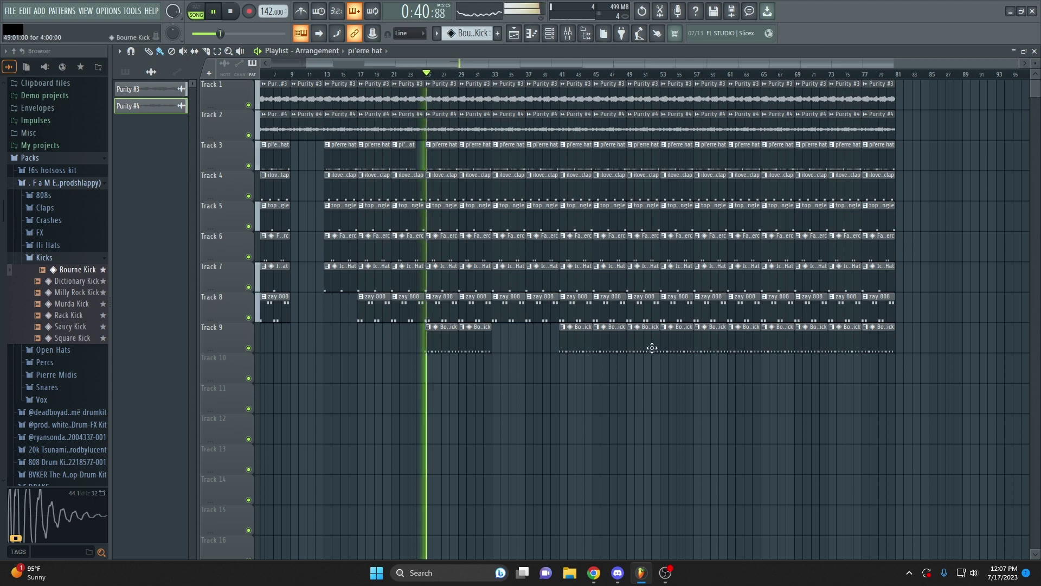
pyautogui.rightClick(773, 348)
pyautogui.rightClick(818, 354)
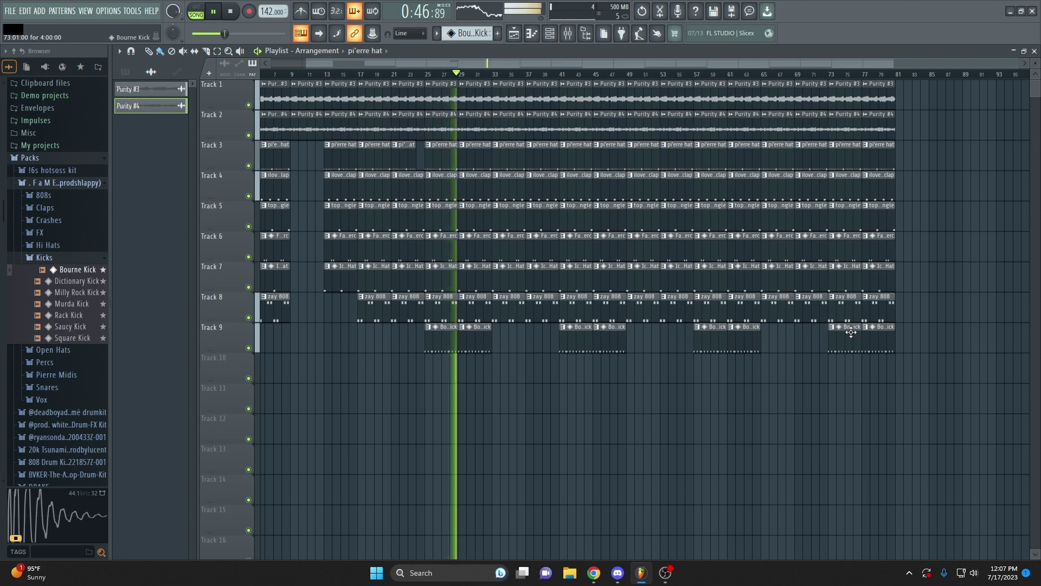
# Duplicate the last Purity #3 and Purity #4 clips into bars 81–84 and delete the pi'erre hat clip in bars 33–36
pyautogui.moveTo(901, 132); pyautogui.dragTo(887, 92)
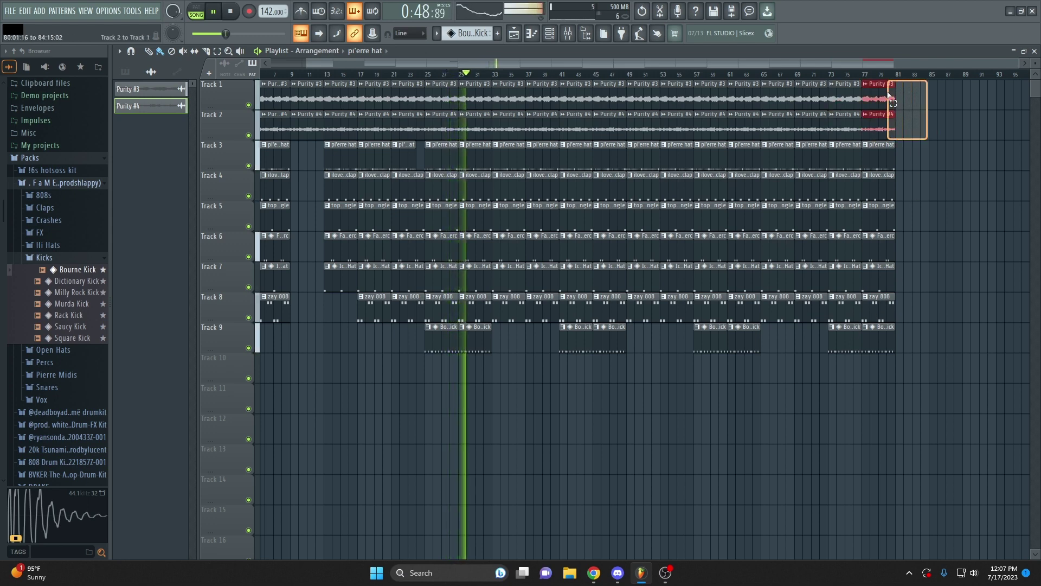
pyautogui.hotkey('ctrl', 'b')
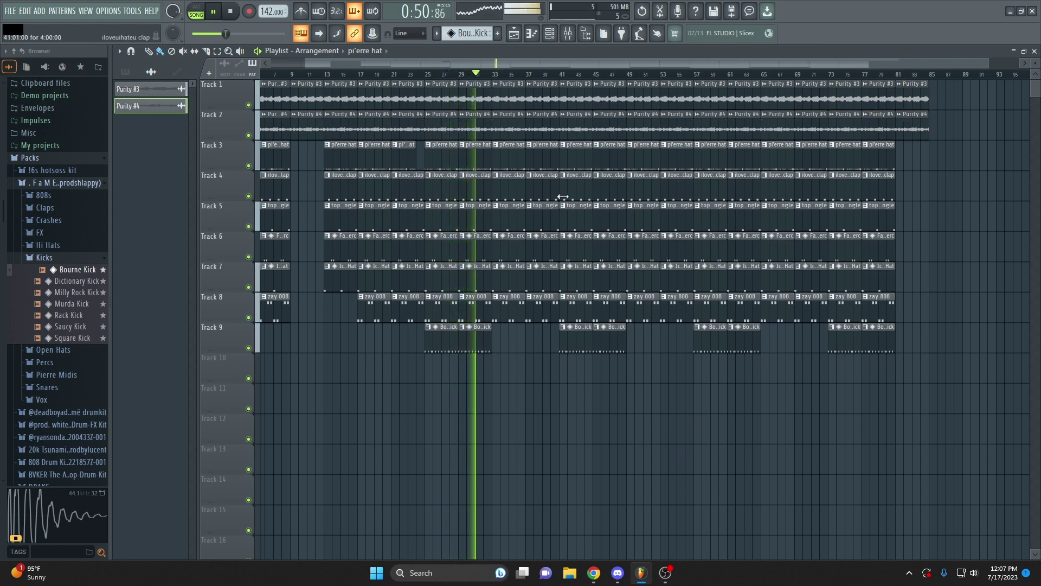
pyautogui.scroll(3, 563, 197)
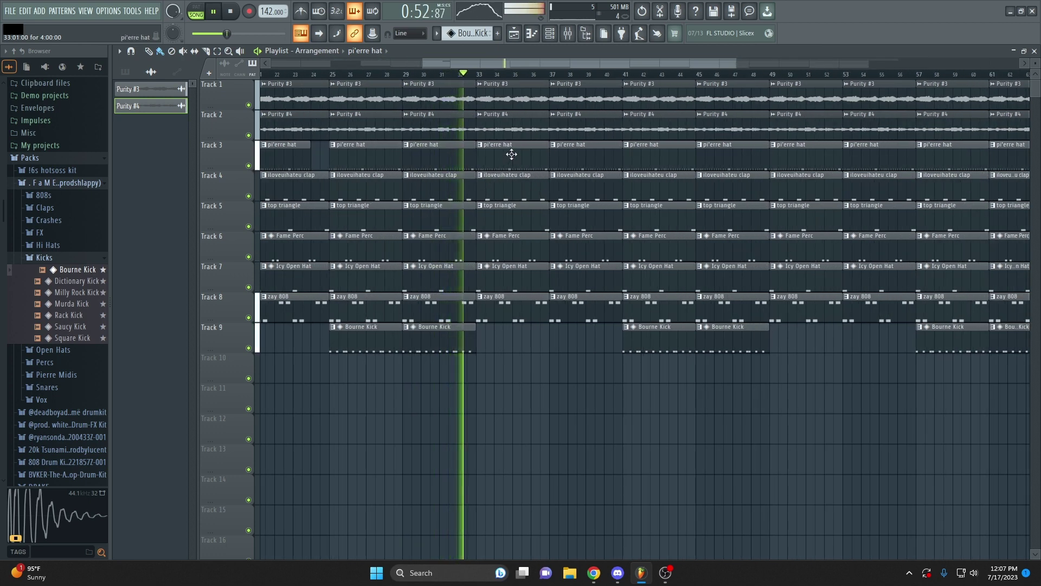
pyautogui.rightClick(512, 155)
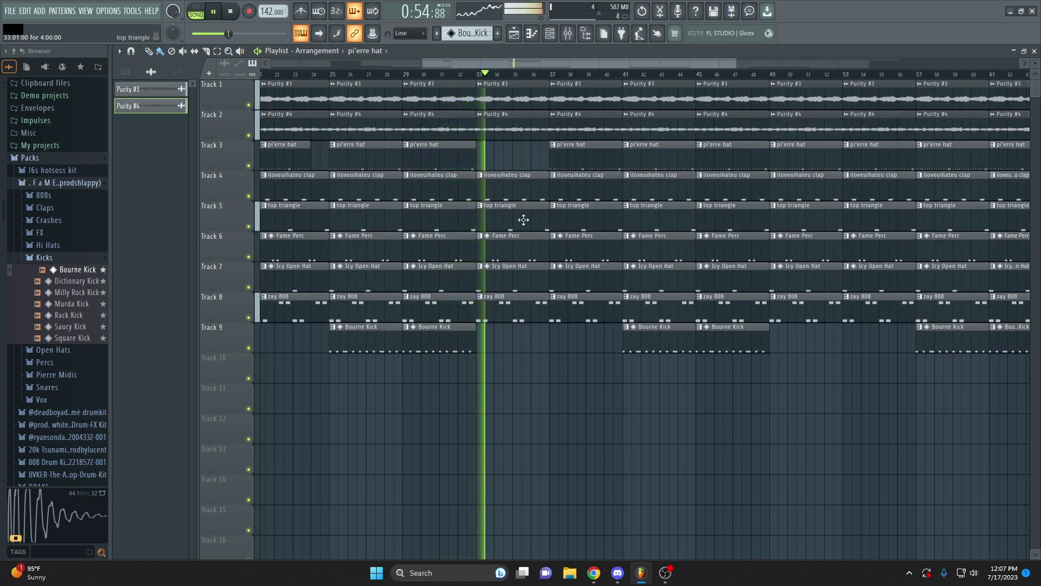
# Move the Bourne Kick clips from bars 41–48 to bars 49–56 and delete the ones in bars 57–64
pyautogui.scroll(-1, 524, 219)
pyautogui.scroll(-1, 519, 230)
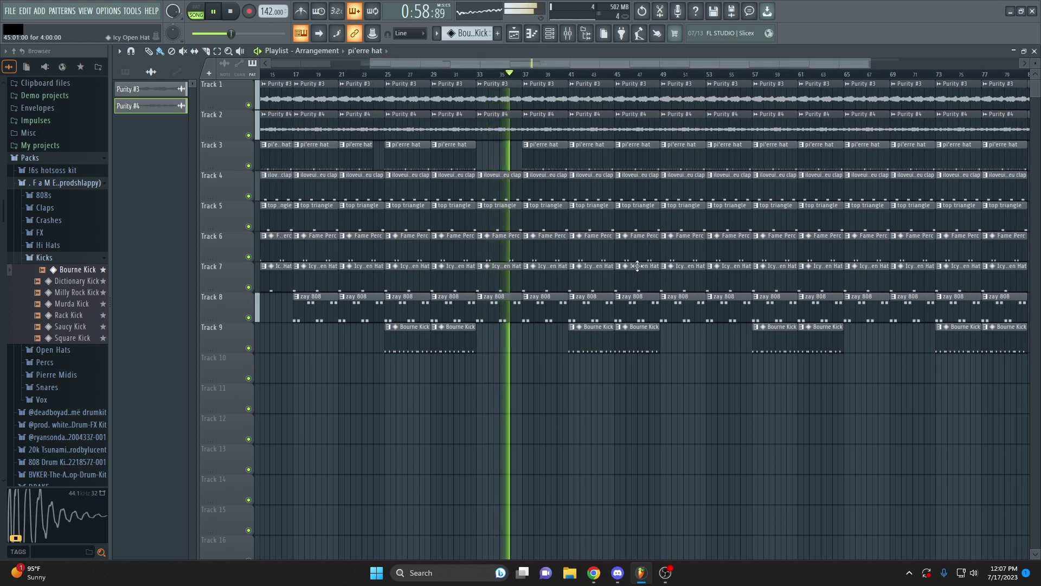
pyautogui.scroll(1, 651, 279)
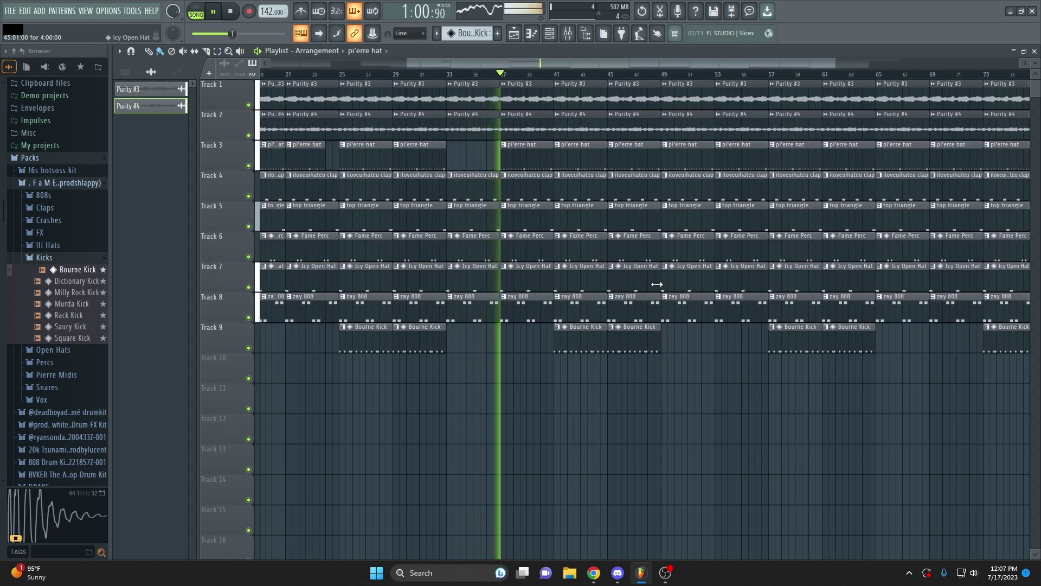
pyautogui.scroll(-2, 628, 359)
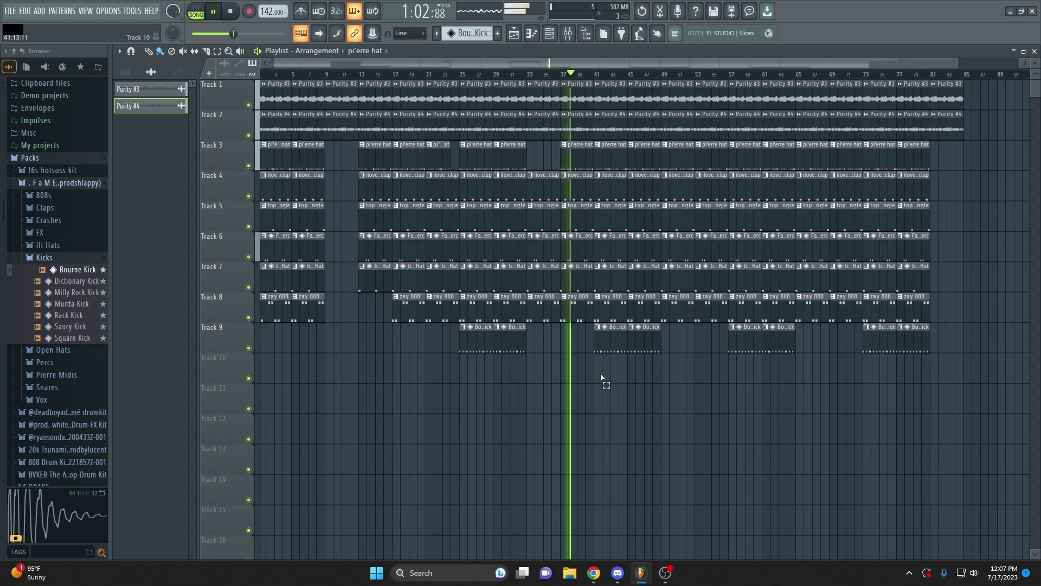
pyautogui.moveTo(601, 378); pyautogui.dragTo(695, 339)
pyautogui.click(701, 339)
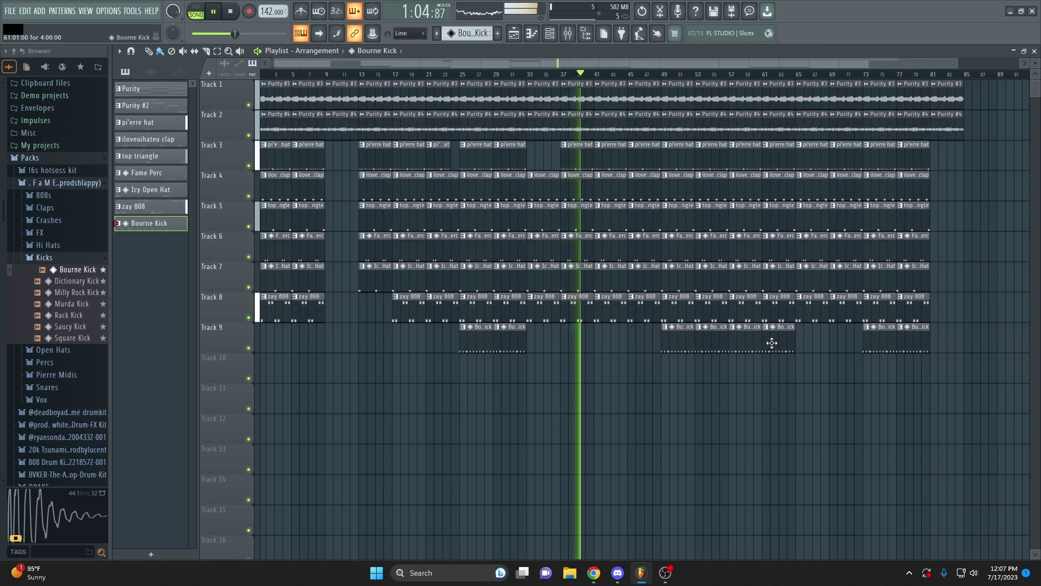
pyautogui.rightClick(748, 340)
pyautogui.rightClick(781, 339)
# Trim half a bar off the end of the pi'erre hat clip in bars 45–48 and off the start of the one in bars 57–60
pyautogui.scroll(-1, 805, 346)
pyautogui.scroll(3, 574, 76)
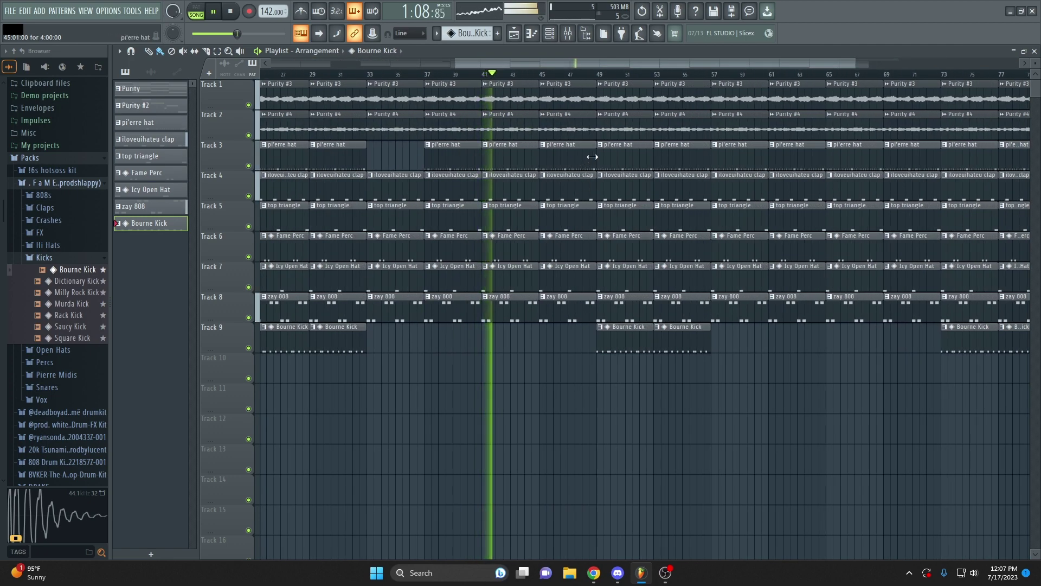
pyautogui.scroll(3, 721, 168)
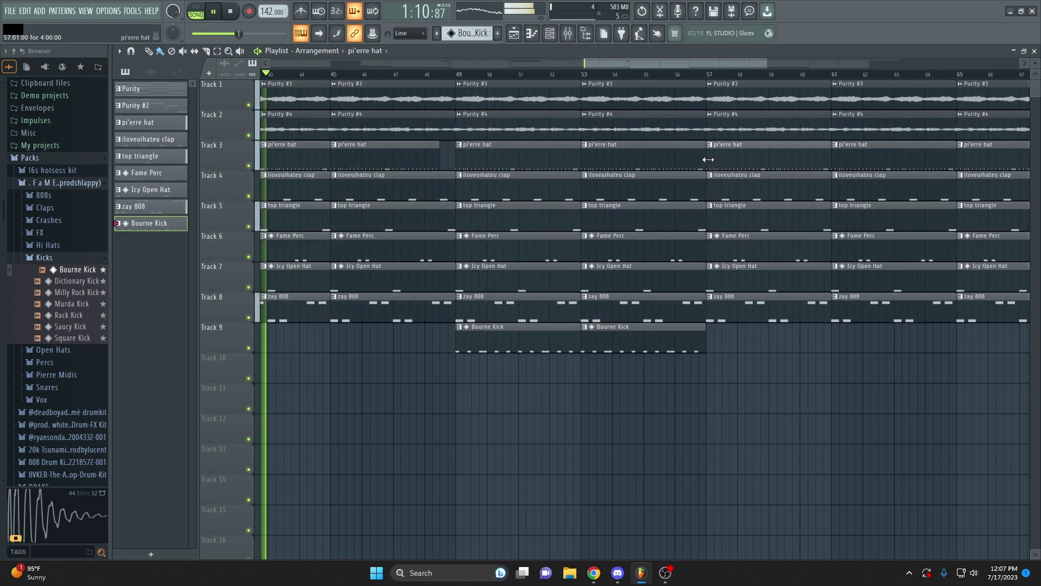
pyautogui.scroll(-3, 705, 168)
pyautogui.scroll(-3, 660, 65)
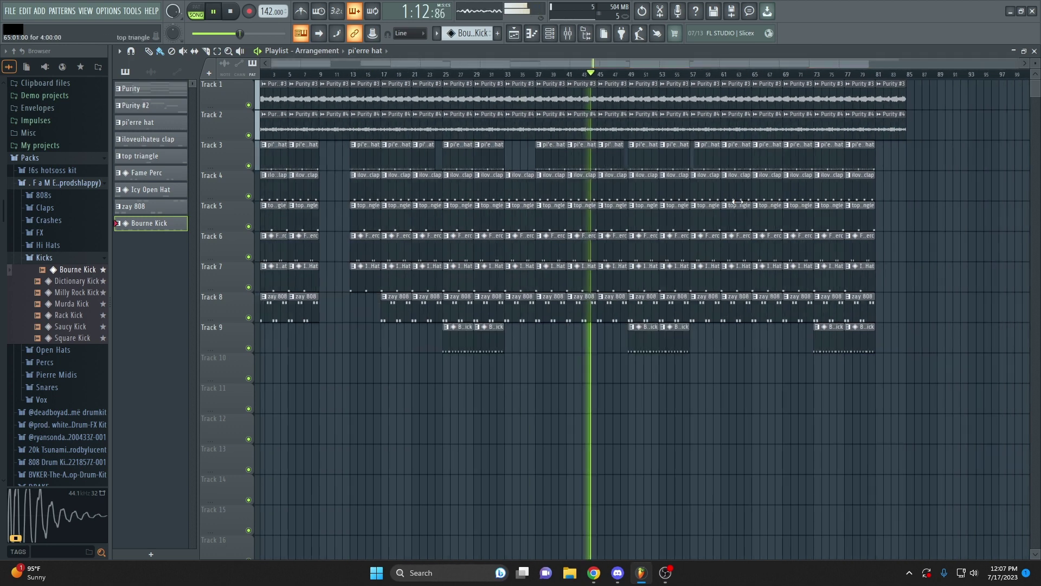
# Create an automation clip for the mixer's Master volume on playlist track 10
pyautogui.click(568, 33)
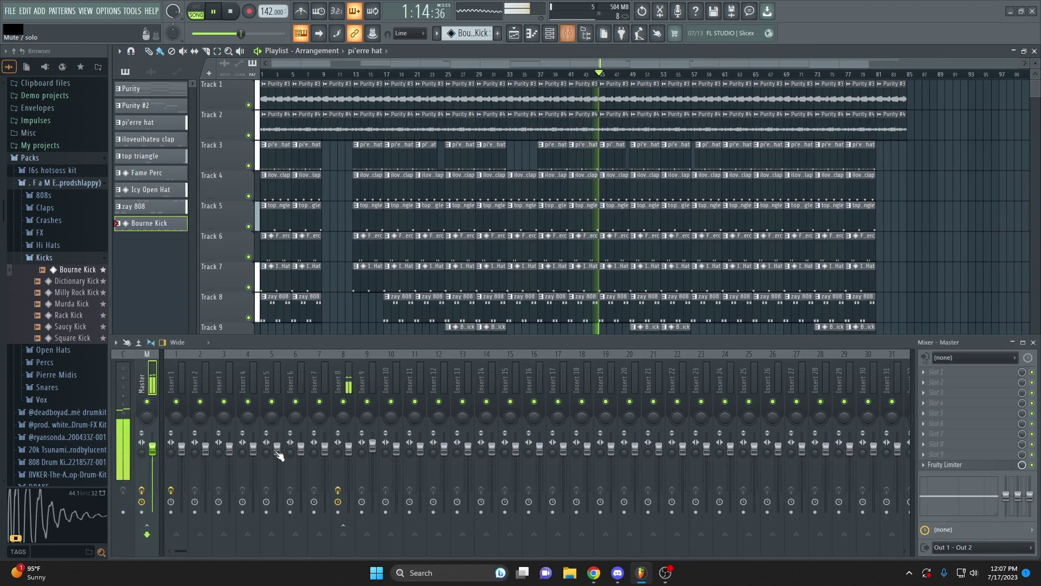
pyautogui.rightClick(153, 449)
pyautogui.click(179, 412)
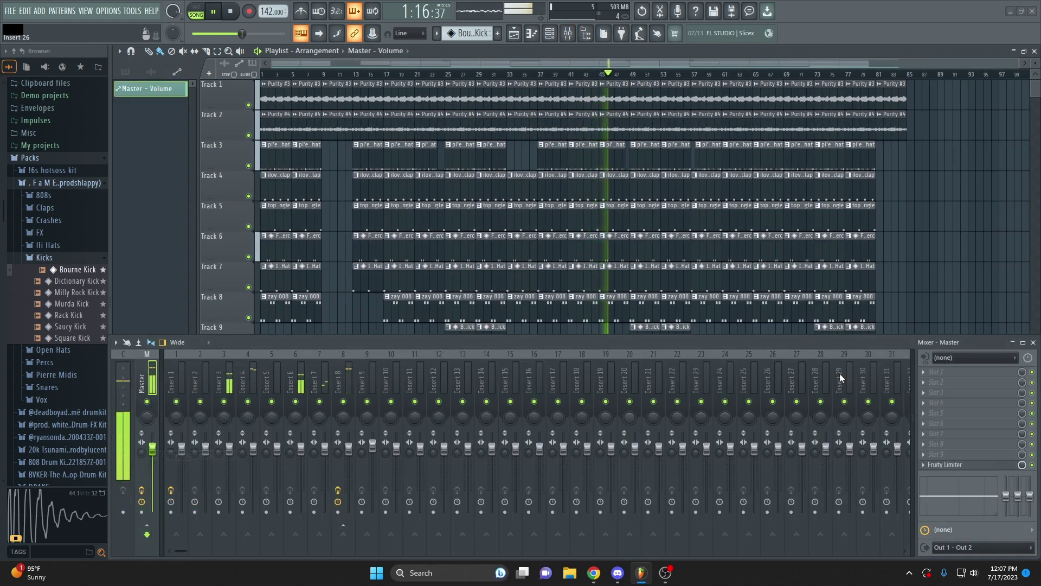
pyautogui.click(1032, 343)
pyautogui.scroll(-3, 828, 209)
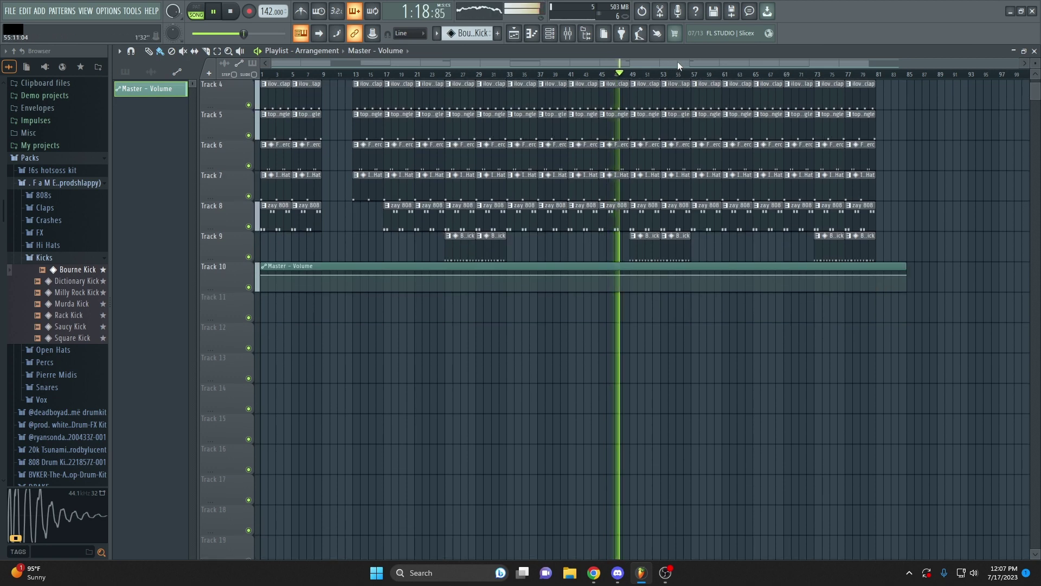
# Add a Master volume point at bar 81 with the end point's copied value, and fade the volume in a curve to zero at bar 85
pyautogui.scroll(3, 895, 258)
pyautogui.moveTo(763, 63); pyautogui.dragTo(783, 67)
pyautogui.scroll(3, 925, 266)
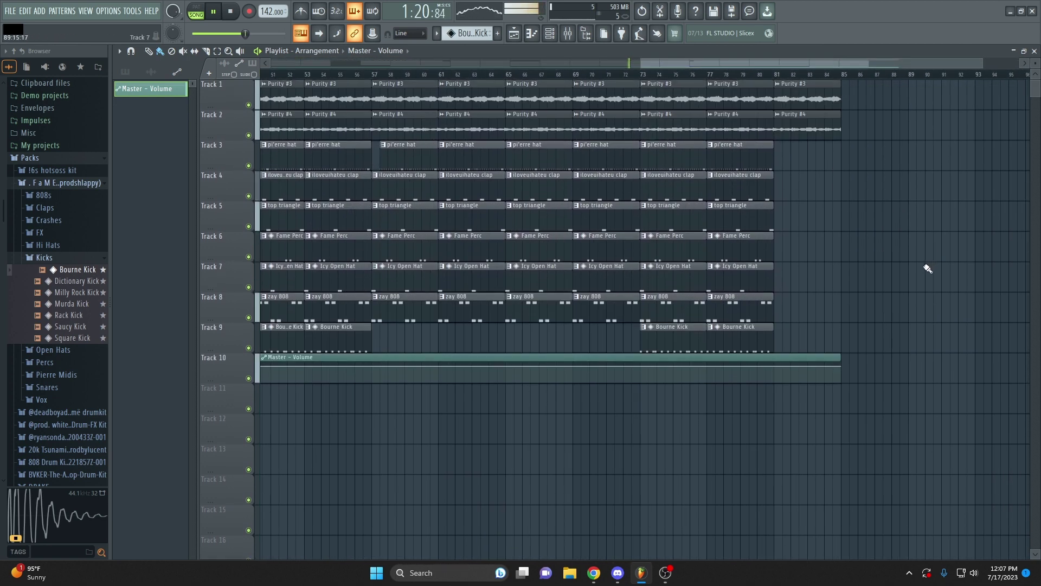
pyautogui.scroll(2, 946, 391)
pyautogui.rightClick(754, 367)
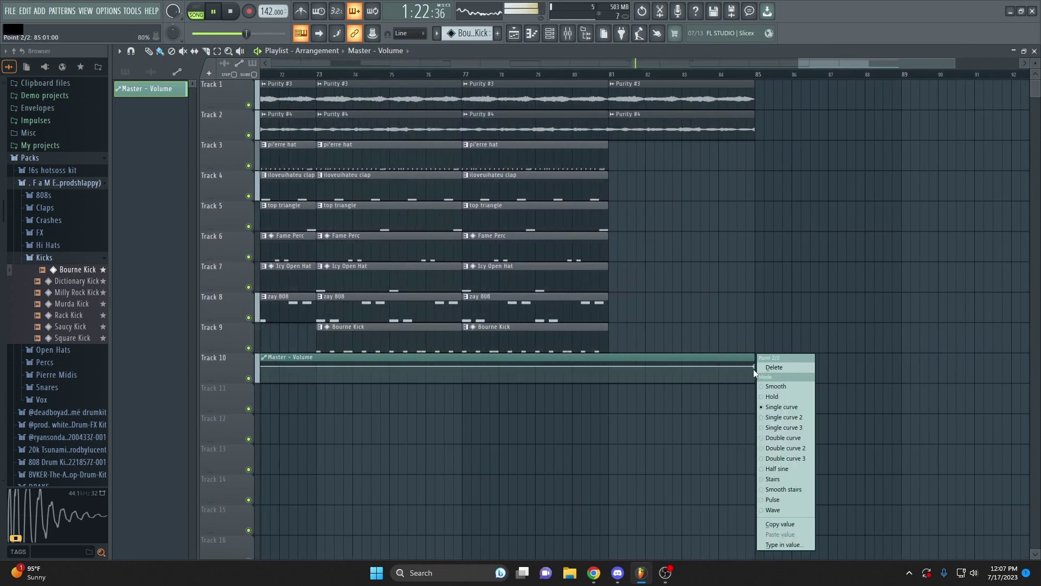
pyautogui.click(785, 523)
pyautogui.rightClick(609, 369)
pyautogui.click(642, 534)
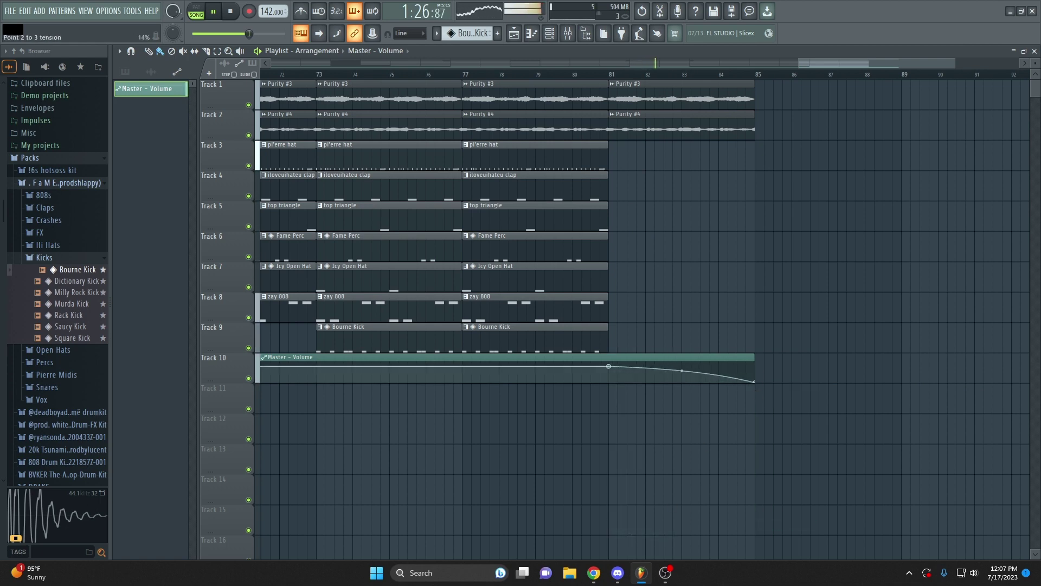
pyautogui.scroll(-5, 830, 414)
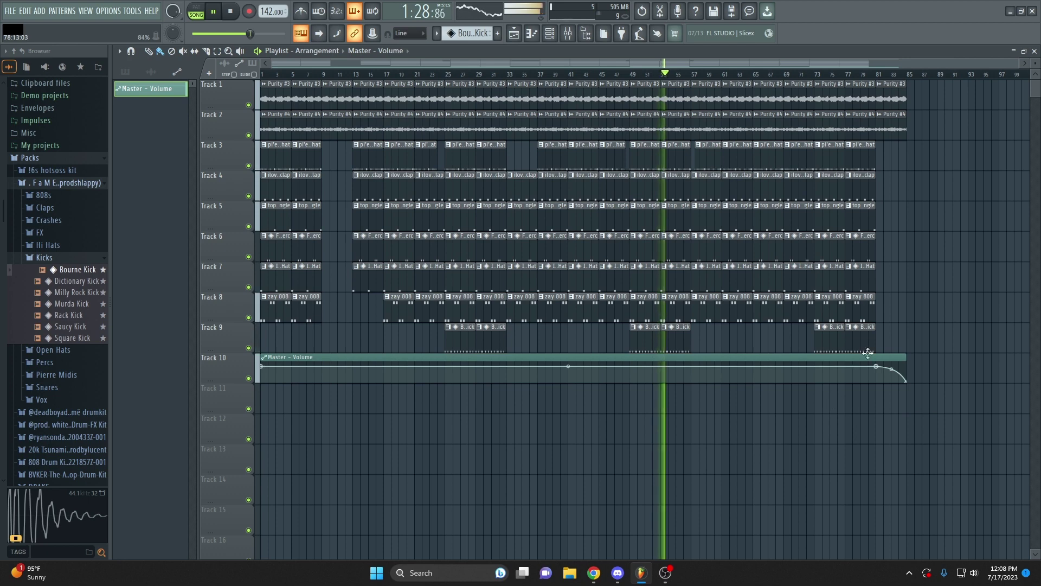
# Shorten the clips on tracks 3 to 8 in bars 61–64 by one bar at their ends
pyautogui.scroll(2, 894, 340)
pyautogui.moveTo(697, 341); pyautogui.dragTo(691, 153)
pyautogui.keyDown('ctrl'); pyautogui.click(710, 335); pyautogui.keyUp('ctrl')
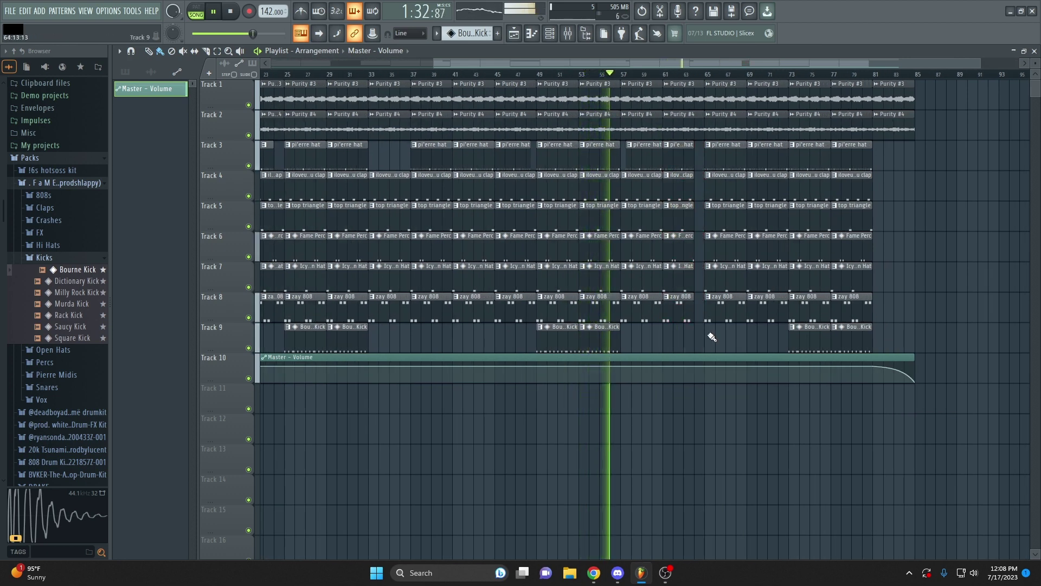
# Shorten the pi'erre hat clip in bars 69–72 by half a bar and the one in bars 73–76 by one bar at their ends
pyautogui.scroll(2, 878, 358)
pyautogui.scroll(1, 885, 351)
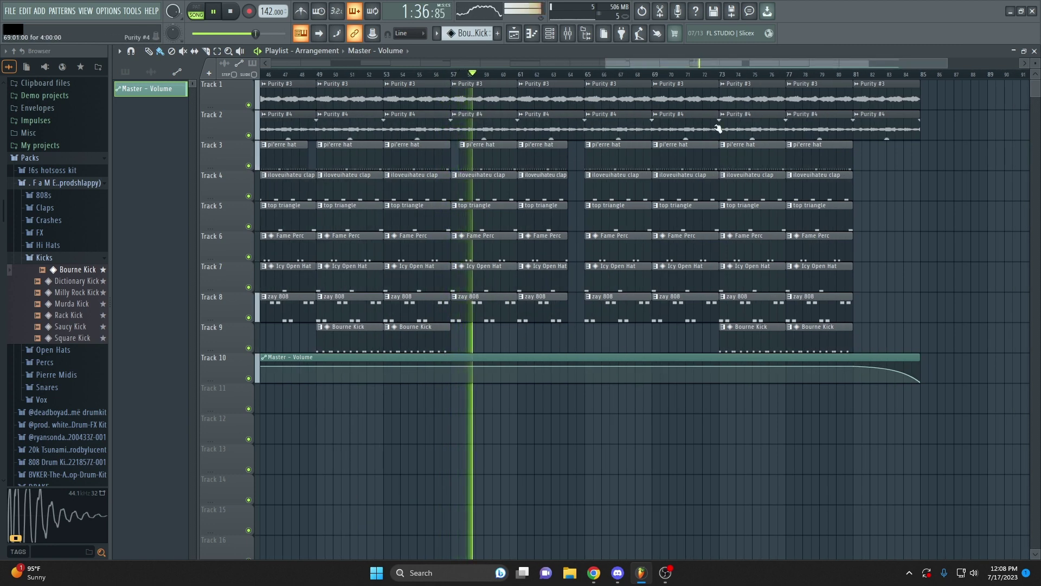
pyautogui.moveTo(685, 64); pyautogui.dragTo(708, 65)
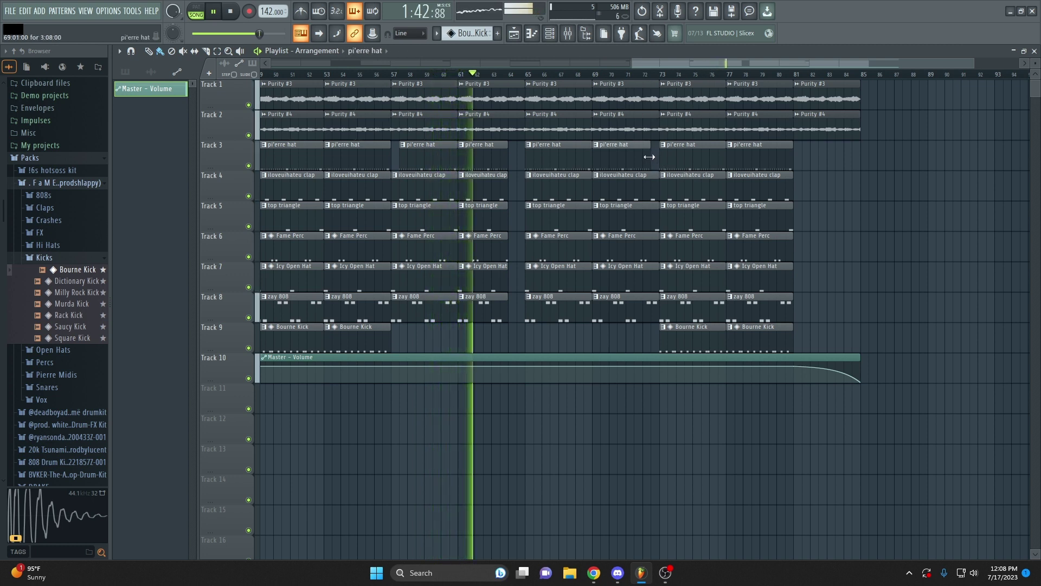
pyautogui.moveTo(725, 152); pyautogui.dragTo(710, 153)
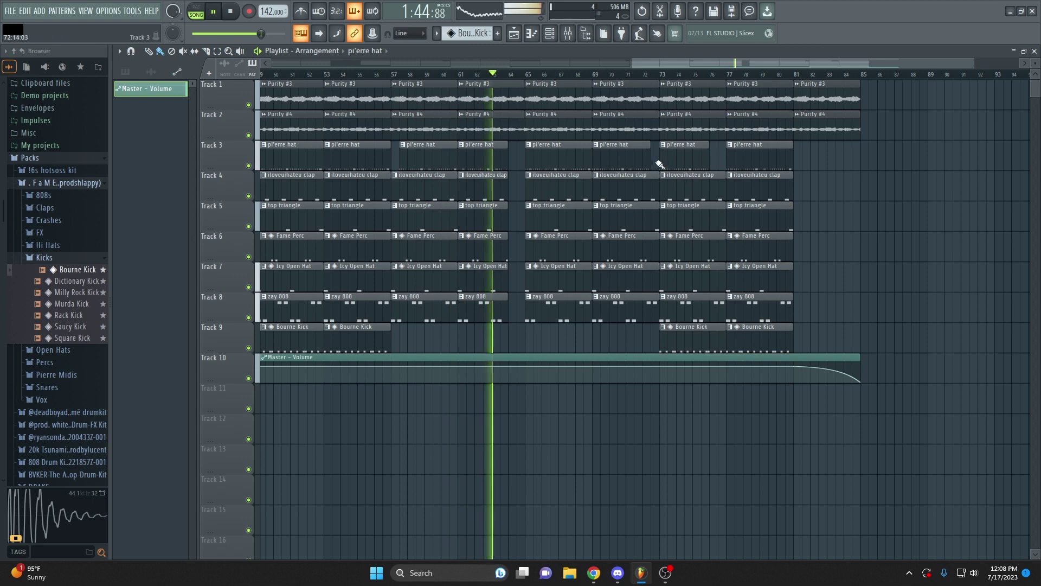
# Review the rest of the arrangement during playback through the closing fade-out, and stop playback at the end
pyautogui.scroll(-2, 702, 193)
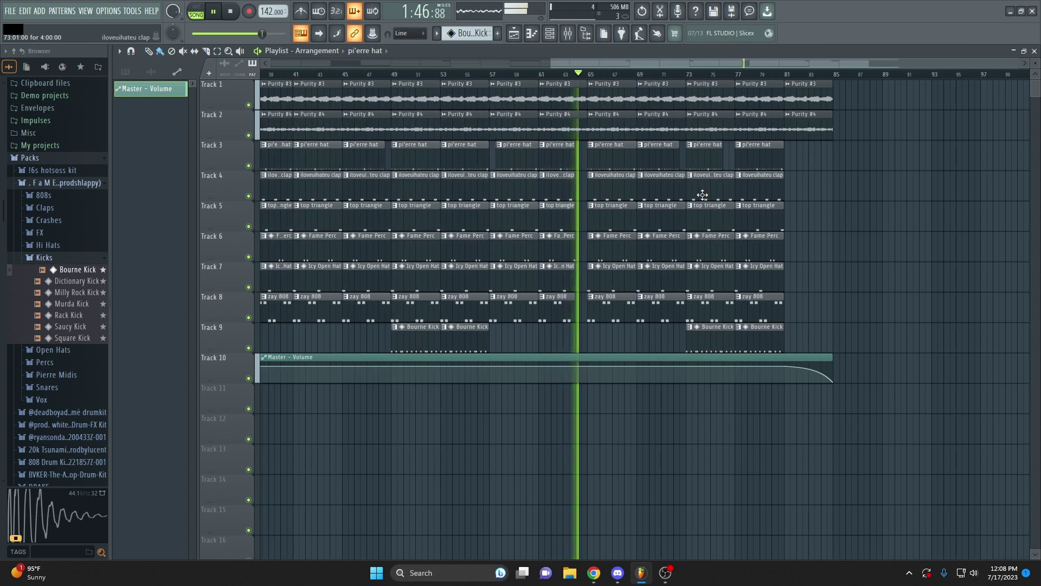
pyautogui.moveTo(655, 64); pyautogui.dragTo(704, 66)
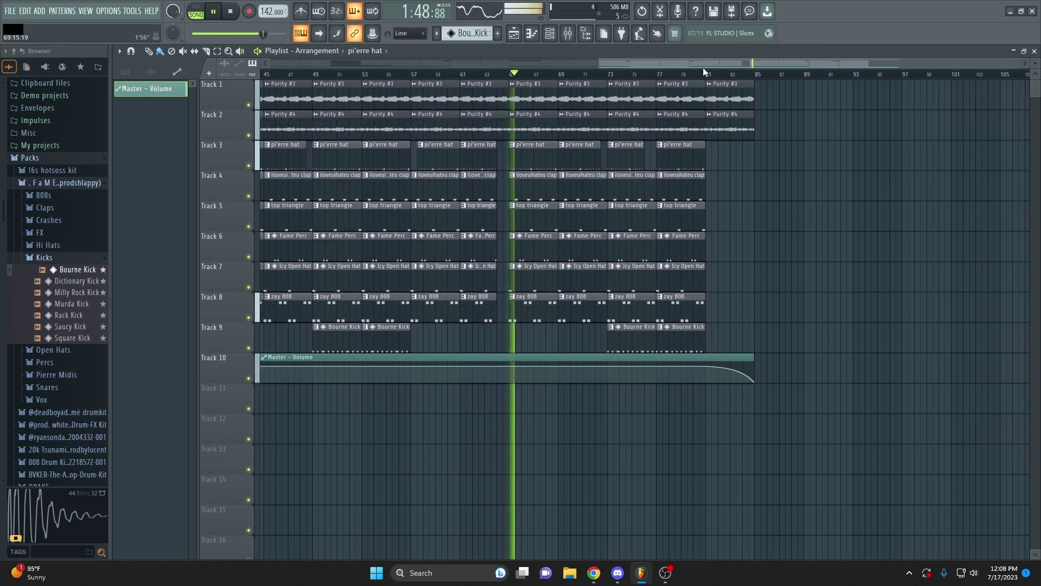
pyautogui.scroll(-3, 795, 267)
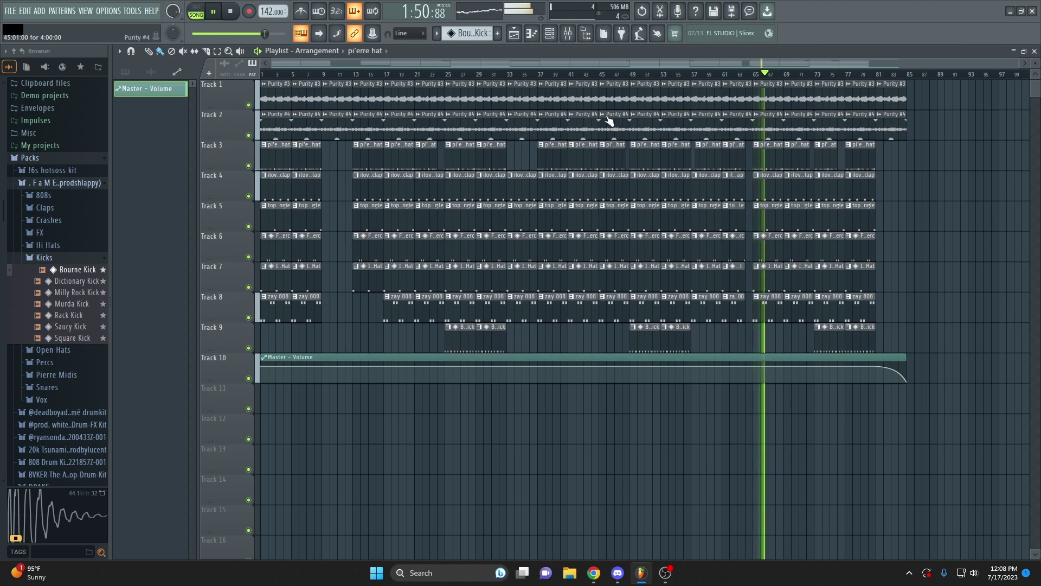
pyautogui.moveTo(572, 63); pyautogui.dragTo(725, 67)
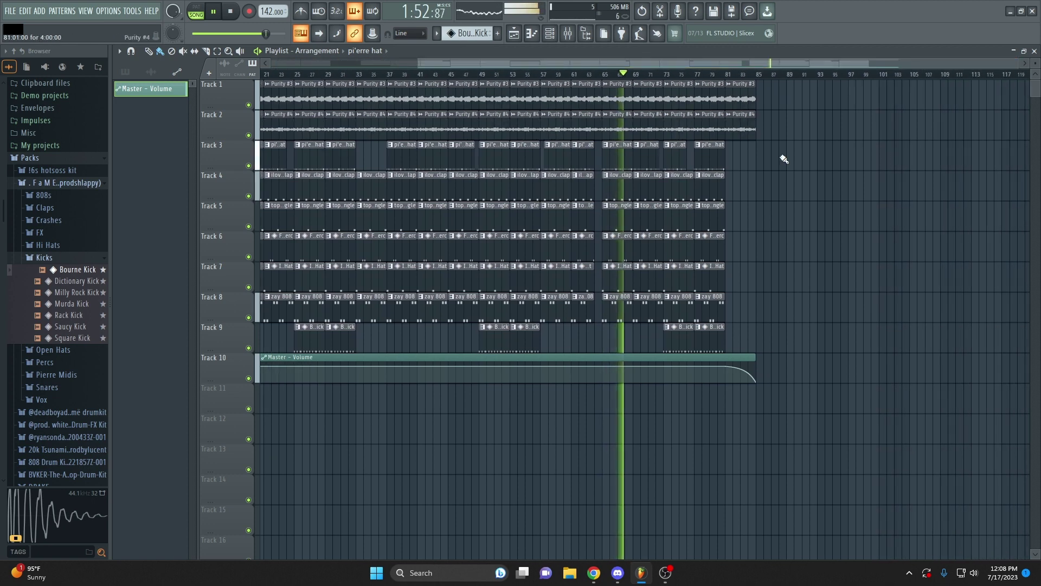
pyautogui.scroll(3, 782, 158)
pyautogui.scroll(3, 932, 272)
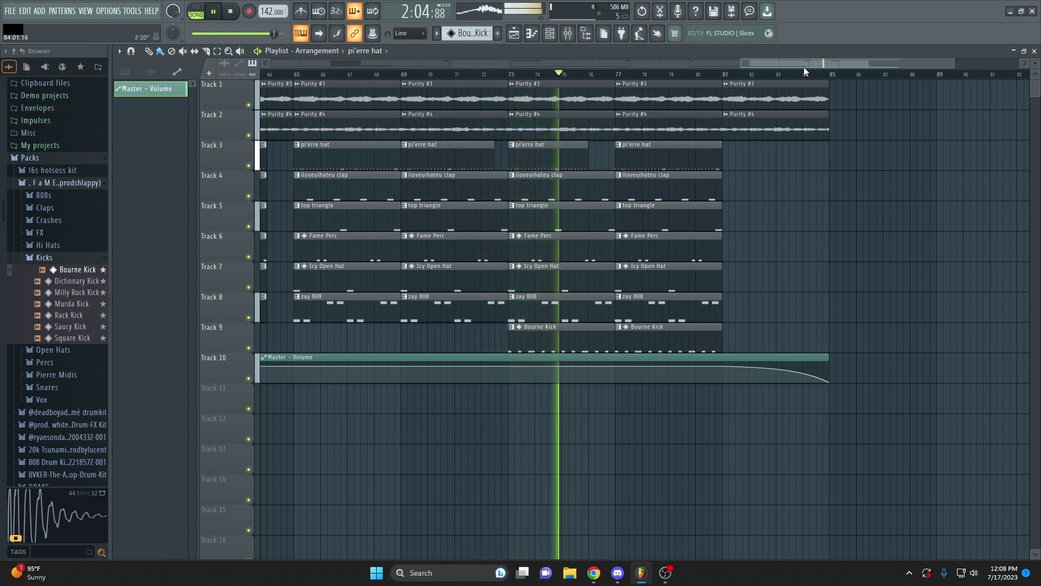
pyautogui.moveTo(804, 67); pyautogui.dragTo(815, 64)
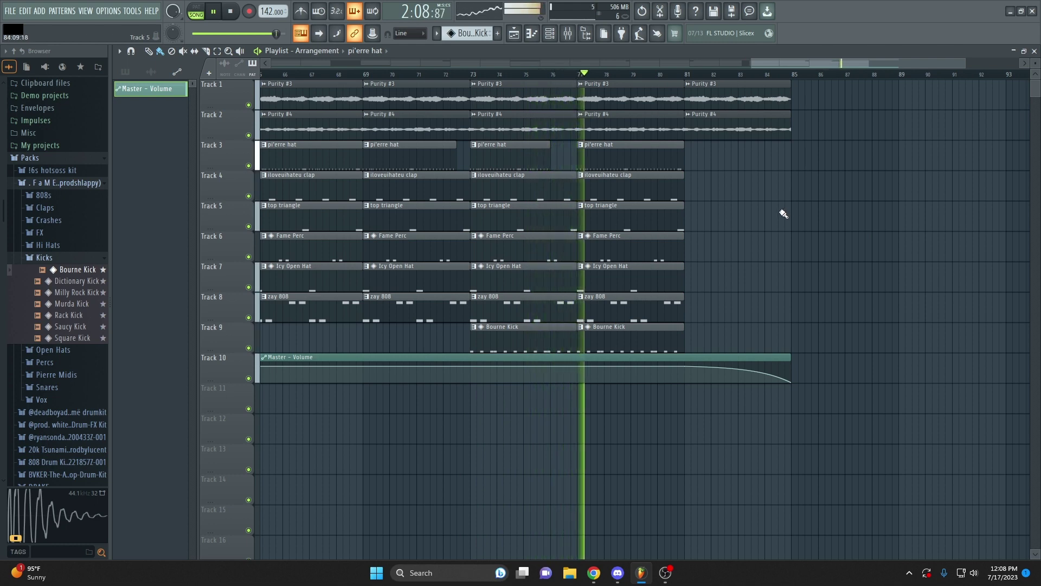
pyautogui.scroll(-1, 784, 80)
pyautogui.scroll(-3, 793, 61)
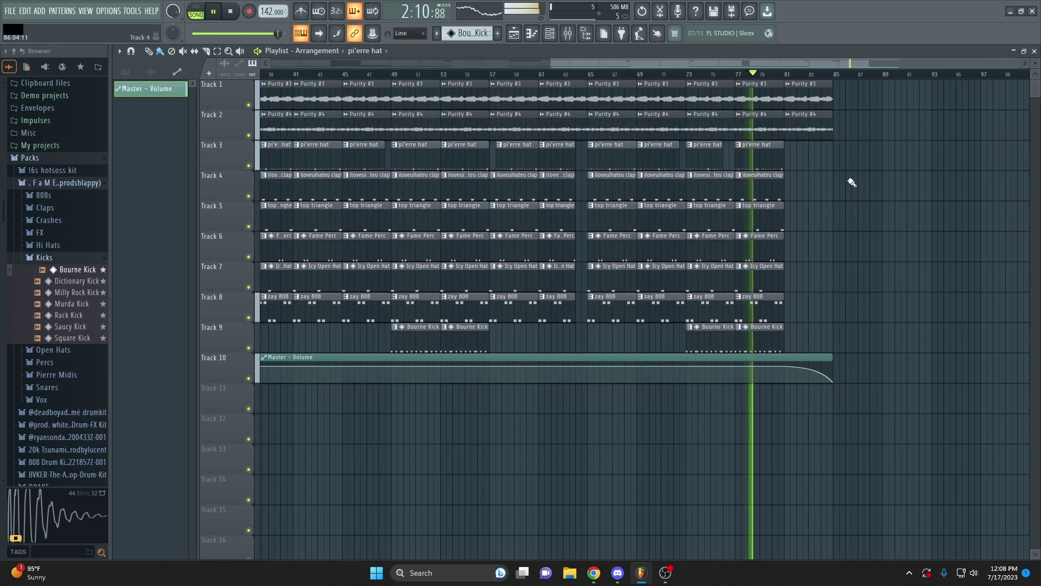
pyautogui.scroll(-3, 797, 72)
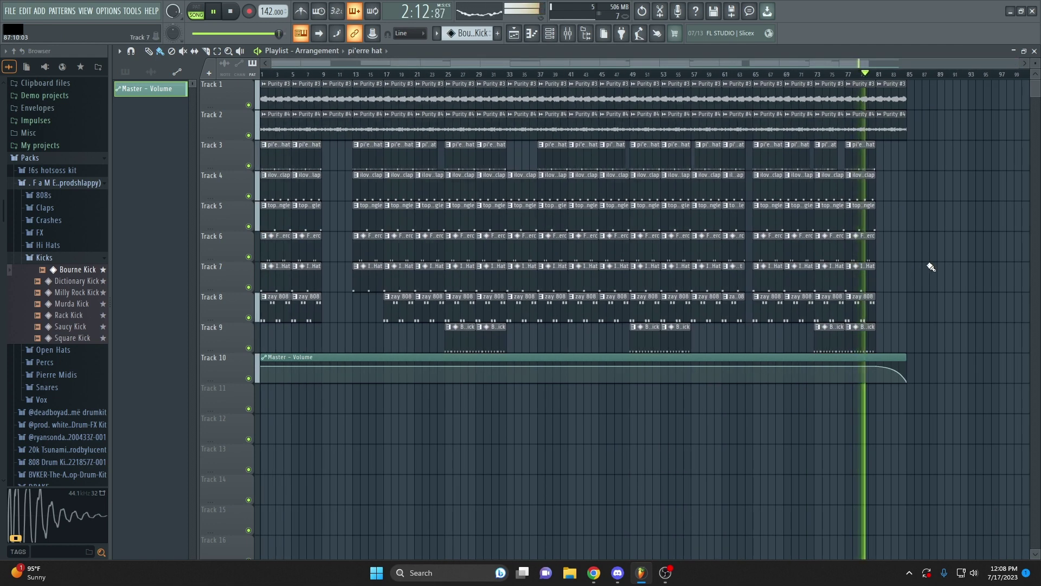
pyautogui.scroll(2, 851, 60)
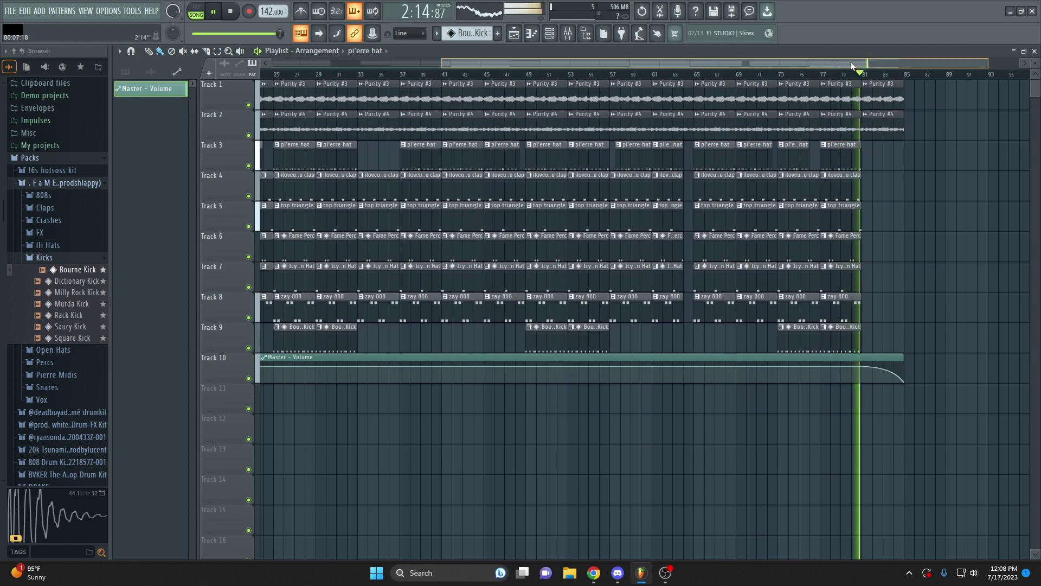
pyautogui.scroll(-2, 858, 61)
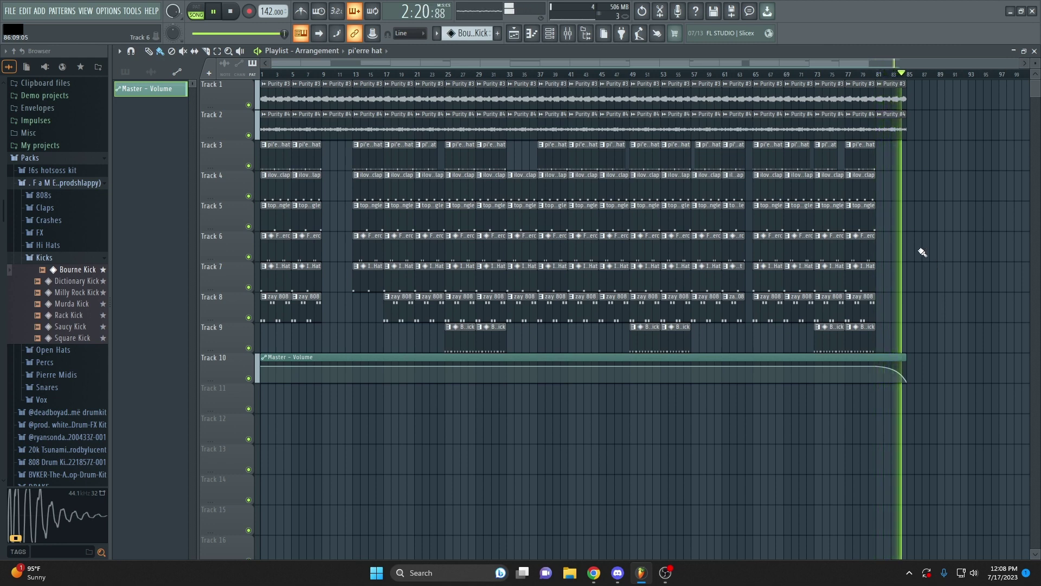
pyautogui.press('space')
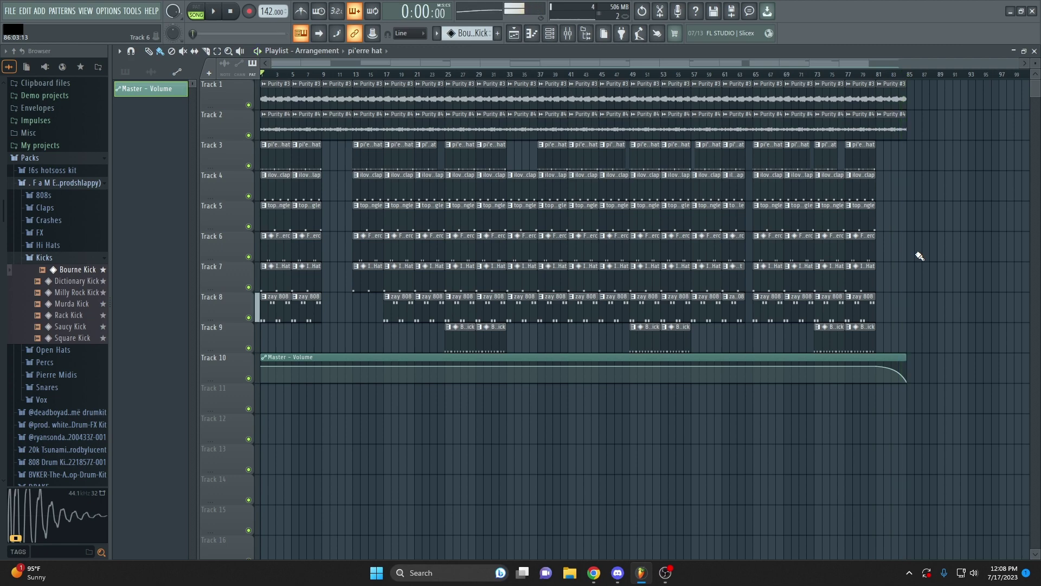